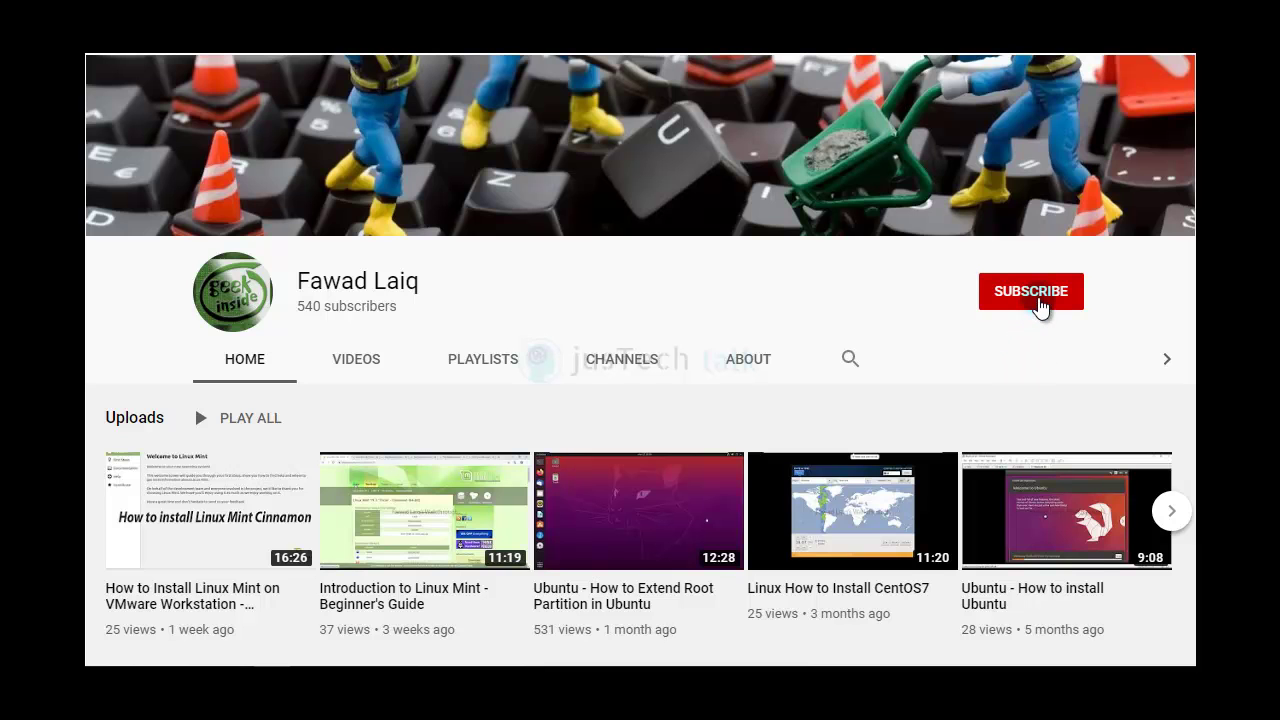
# Subscribe to the YouTube channel and set its notifications to All
pyautogui.click(1037, 300)
pyautogui.click(1068, 294)
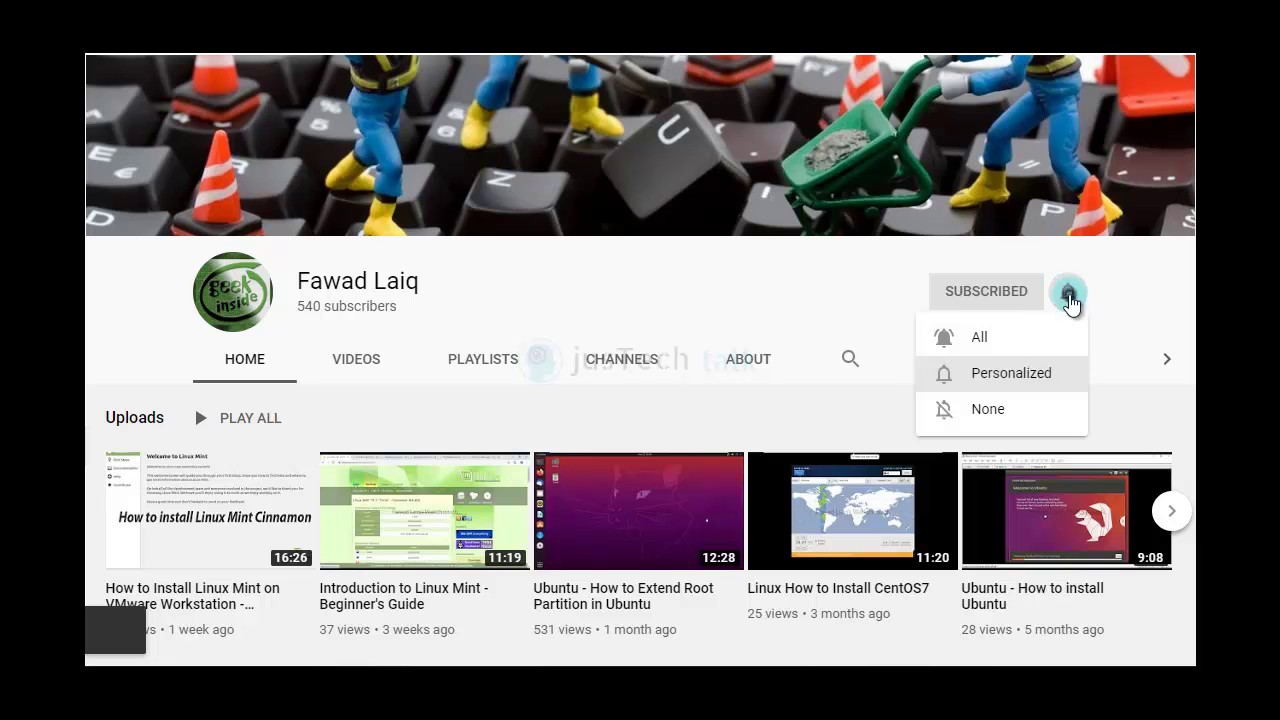
pyautogui.click(995, 340)
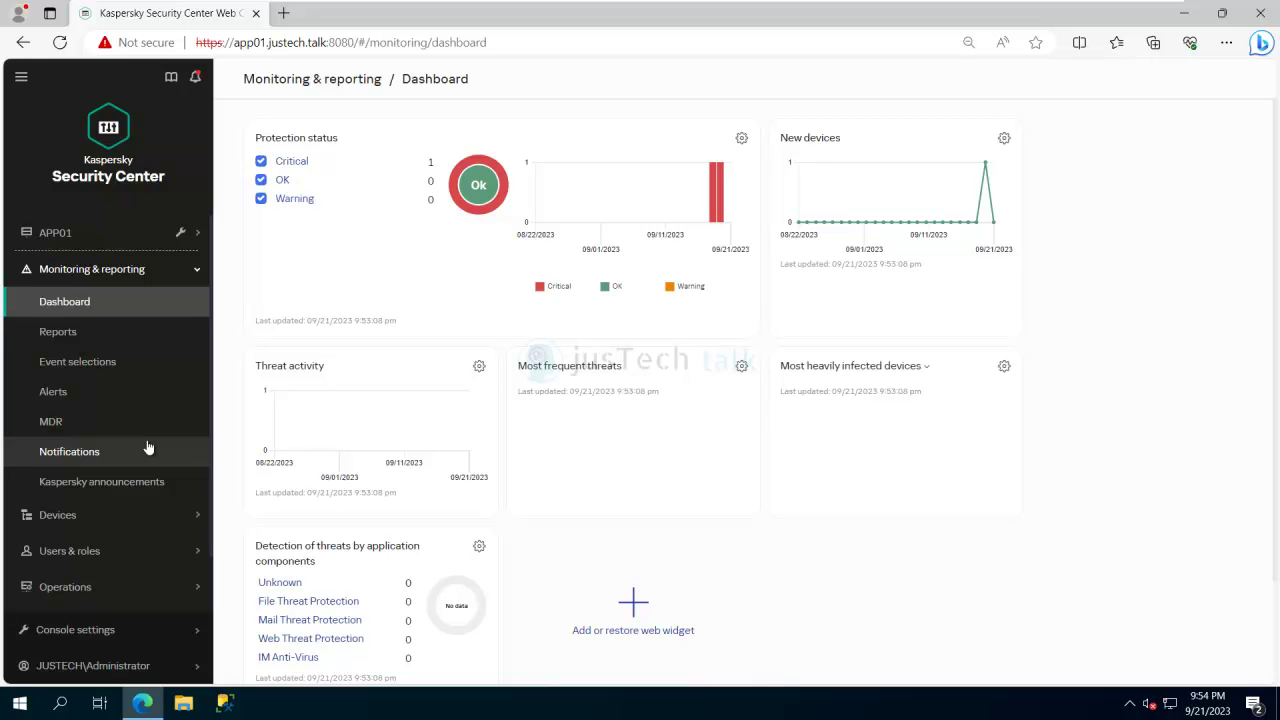
# Open the properties of Administration Server APP01 and look over its list of general settings sections
pyautogui.click(70, 240)
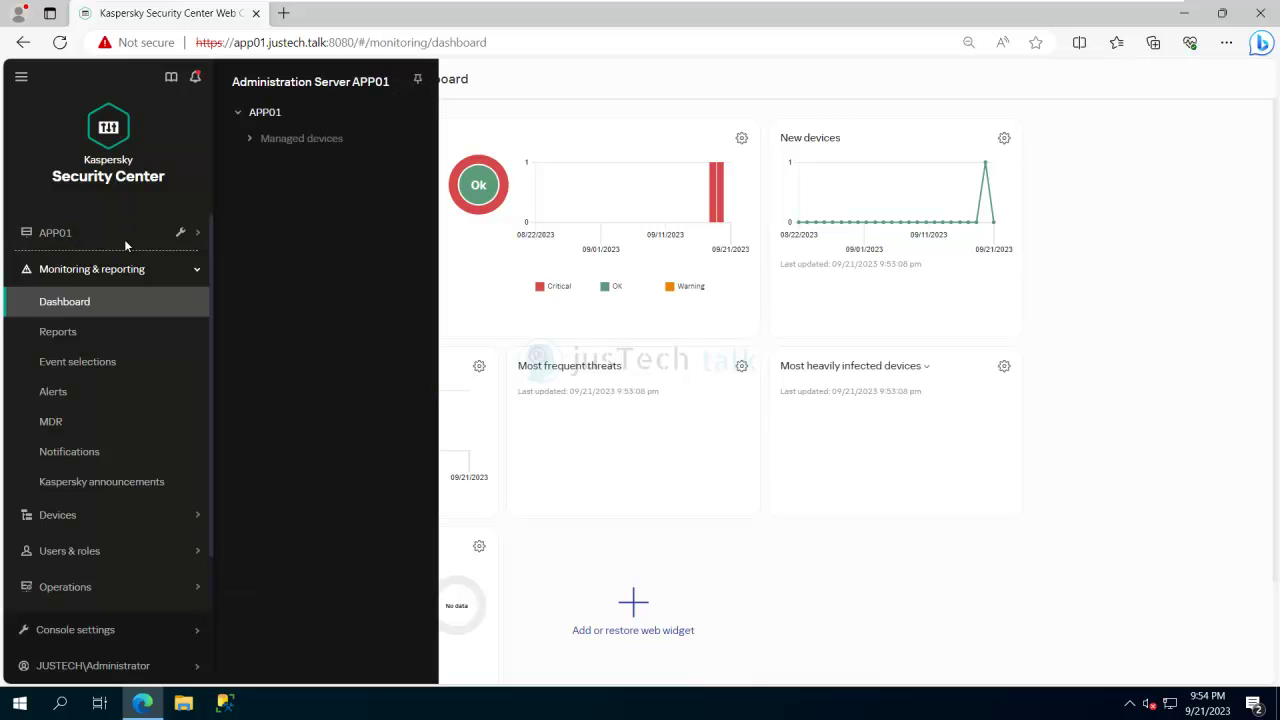
pyautogui.click(182, 234)
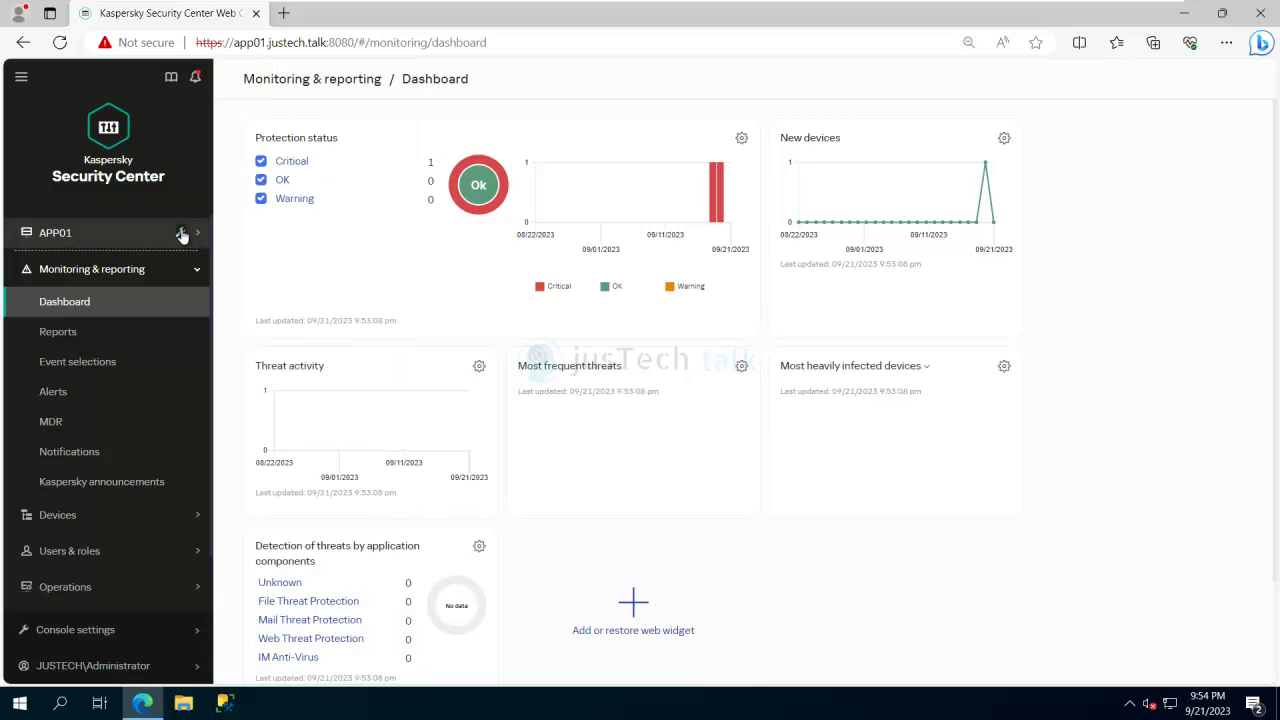
pyautogui.click(182, 234)
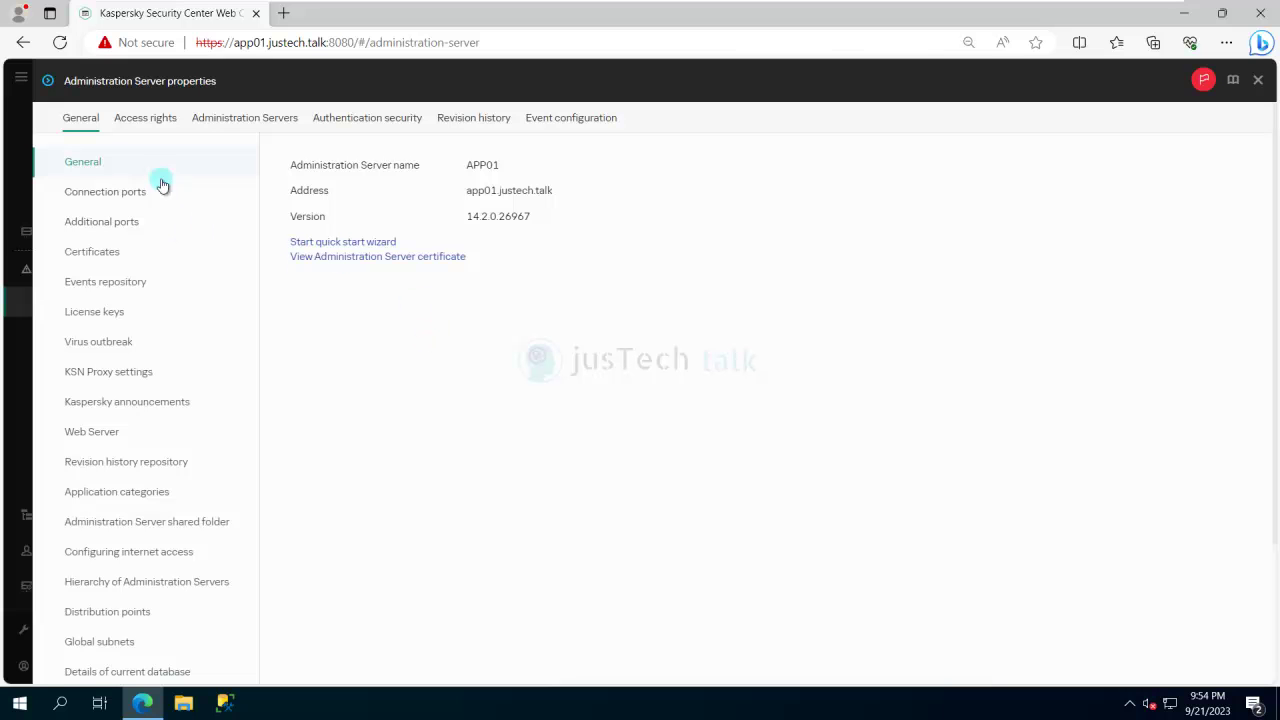
pyautogui.scroll(-2, 183, 569)
pyautogui.scroll(2, 183, 569)
# Examine the managed devices hierarchy under Administration Servers, along with the Authentication security, Access rights and General settings
pyautogui.click(246, 120)
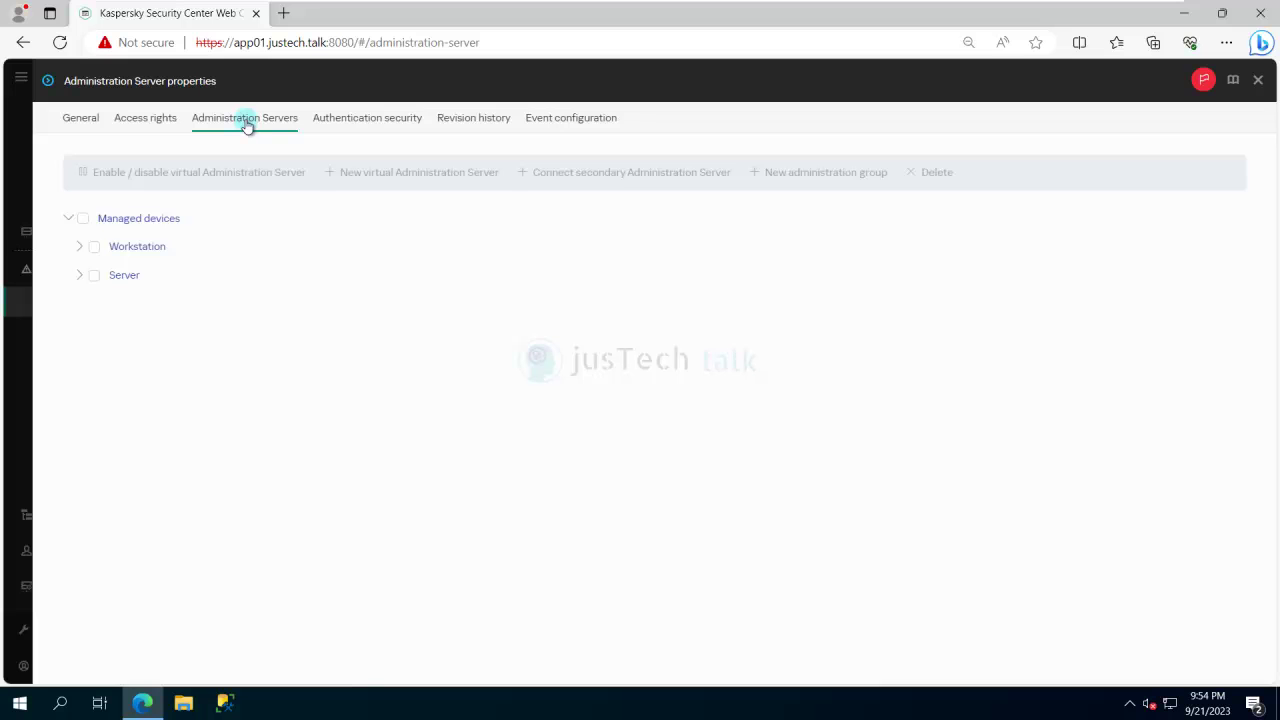
pyautogui.click(118, 221)
pyautogui.click(118, 221)
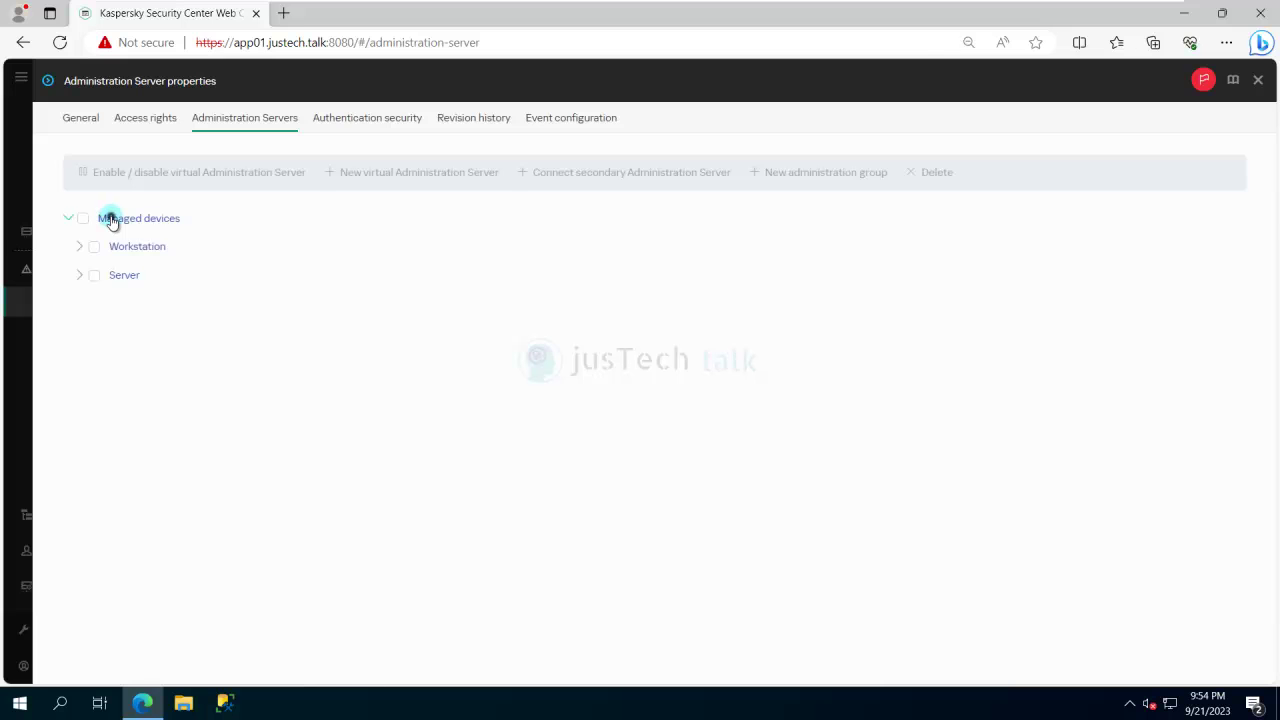
pyautogui.click(367, 120)
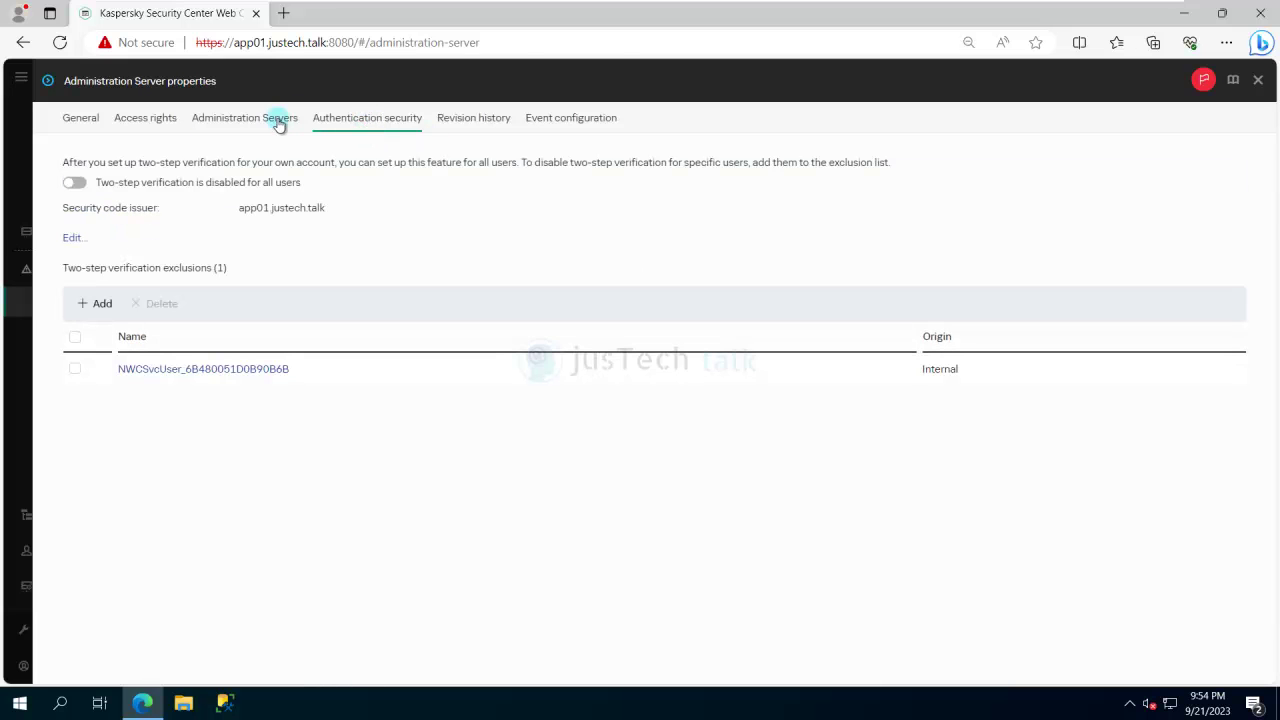
pyautogui.click(287, 120)
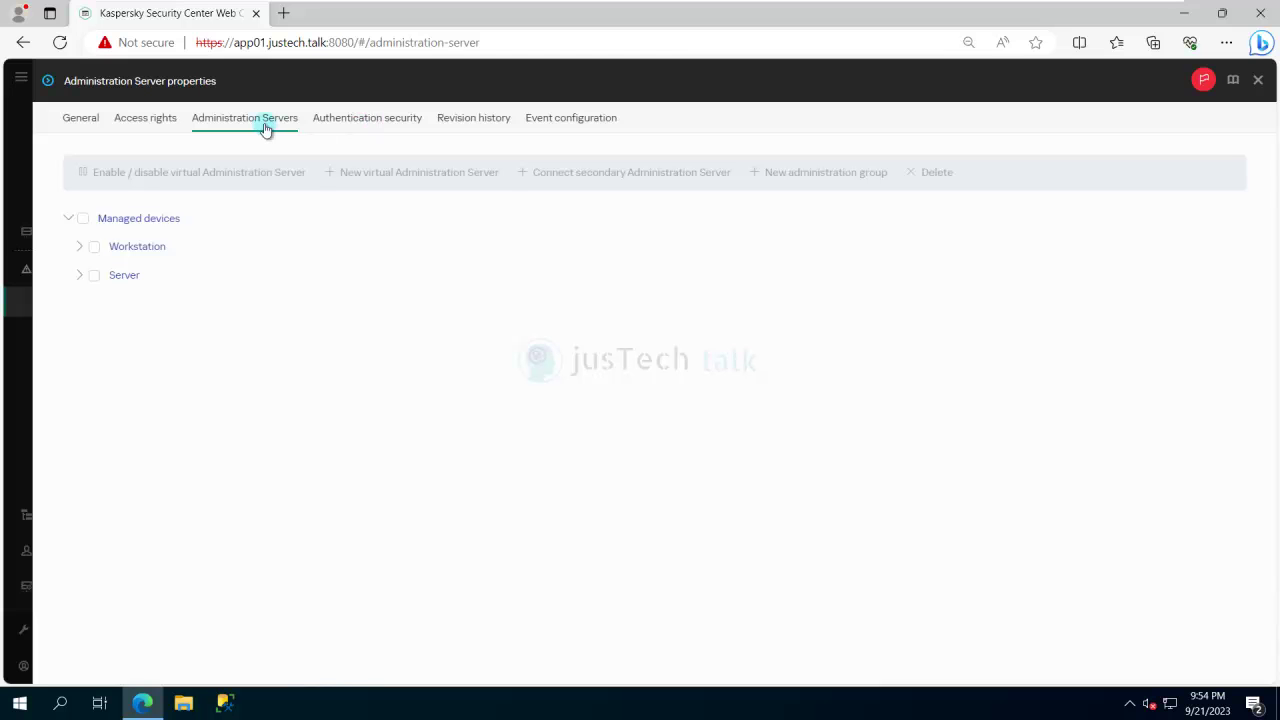
pyautogui.click(143, 123)
pyautogui.click(87, 124)
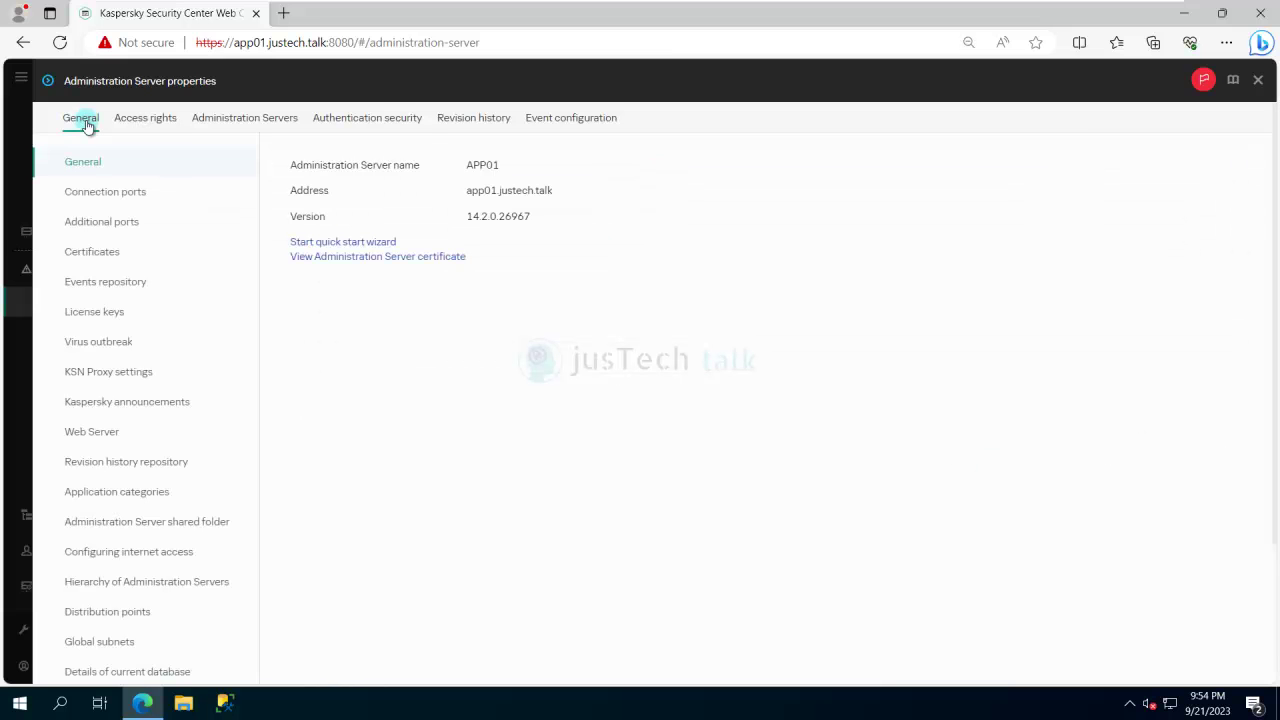
pyautogui.click(228, 121)
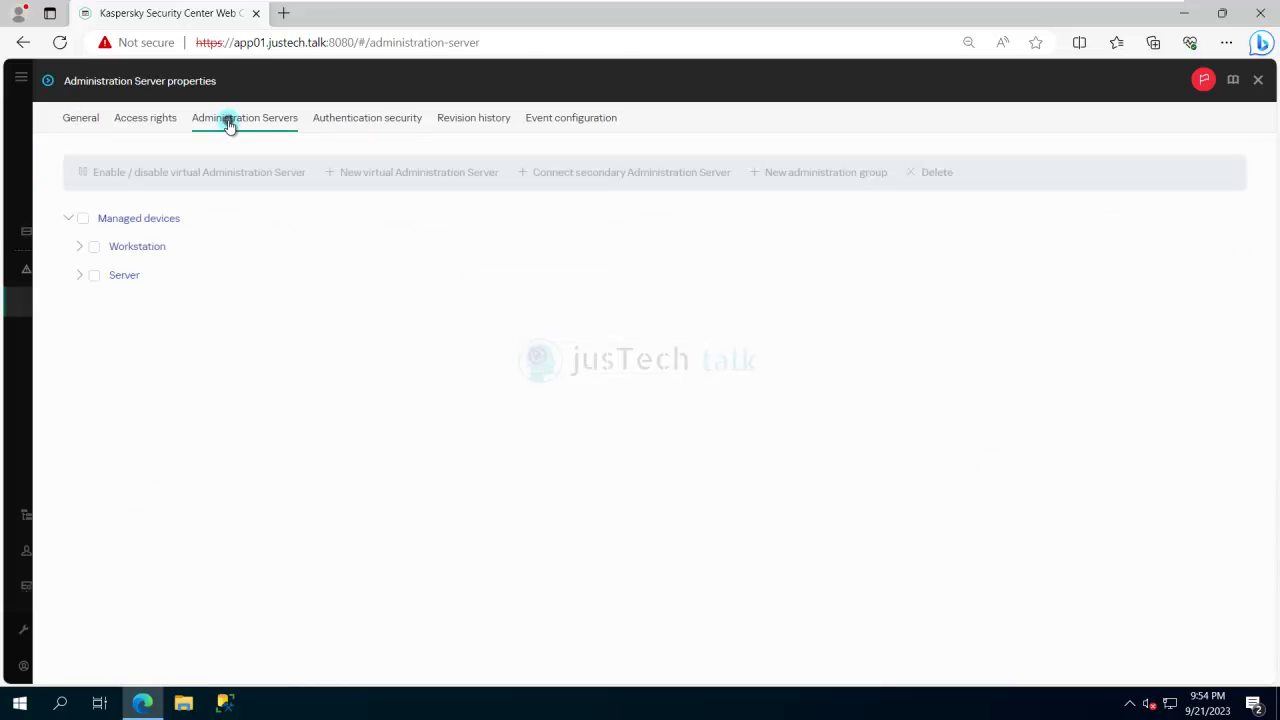
# View the form for adding a new administration group under Managed devices and close it without adding anything
pyautogui.click(117, 218)
pyautogui.click(84, 220)
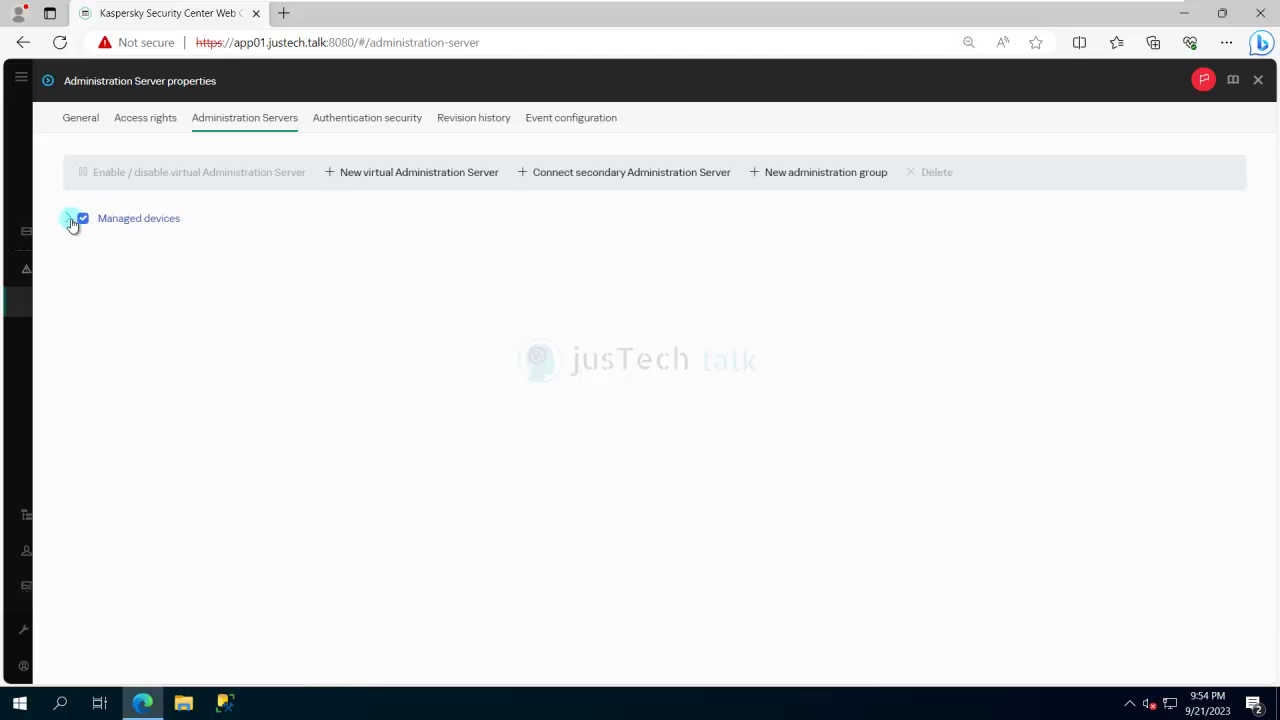
pyautogui.click(70, 220)
pyautogui.click(817, 178)
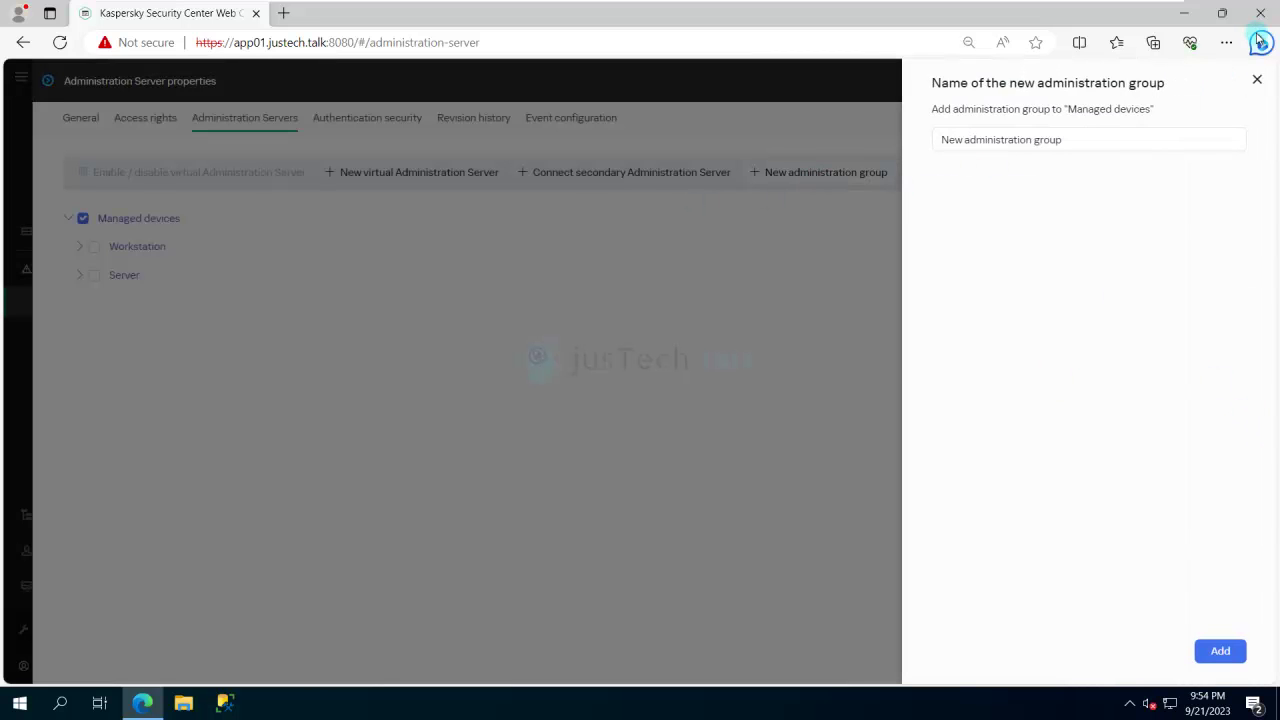
pyautogui.click(1259, 81)
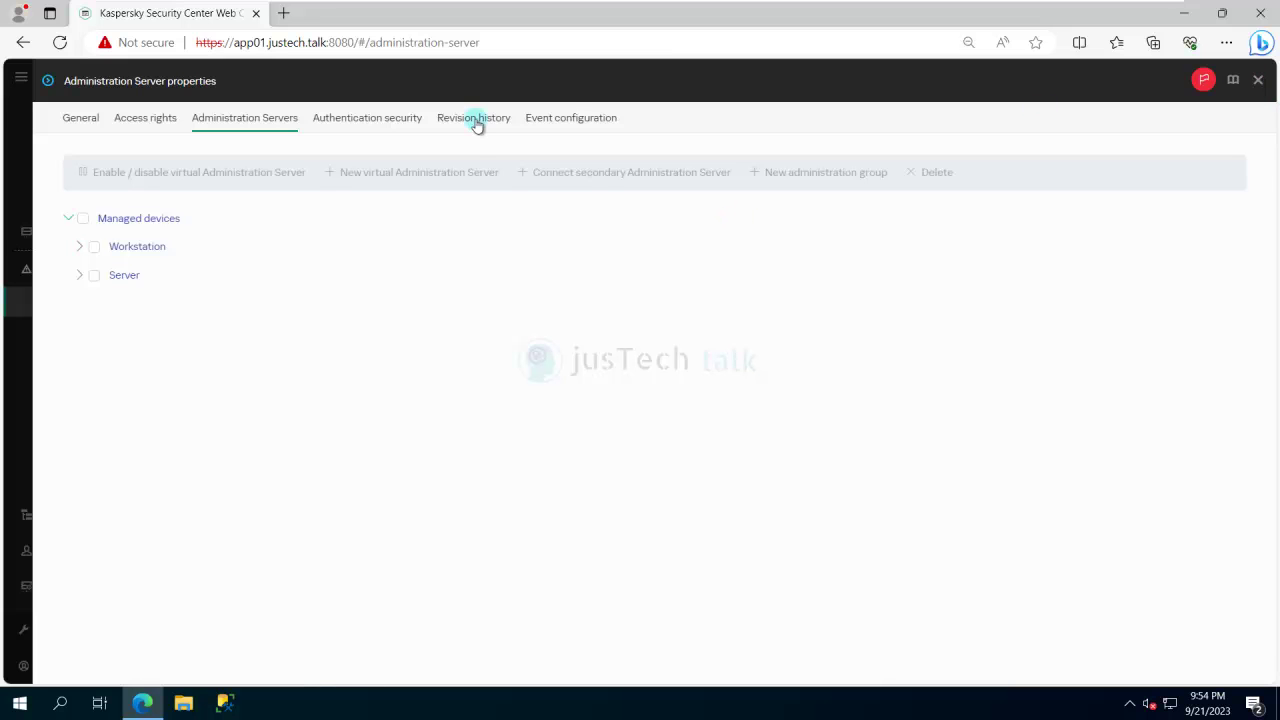
# Review the Event configuration, Authentication security, Access rights and General settings, and close the Administration Server properties
pyautogui.click(568, 120)
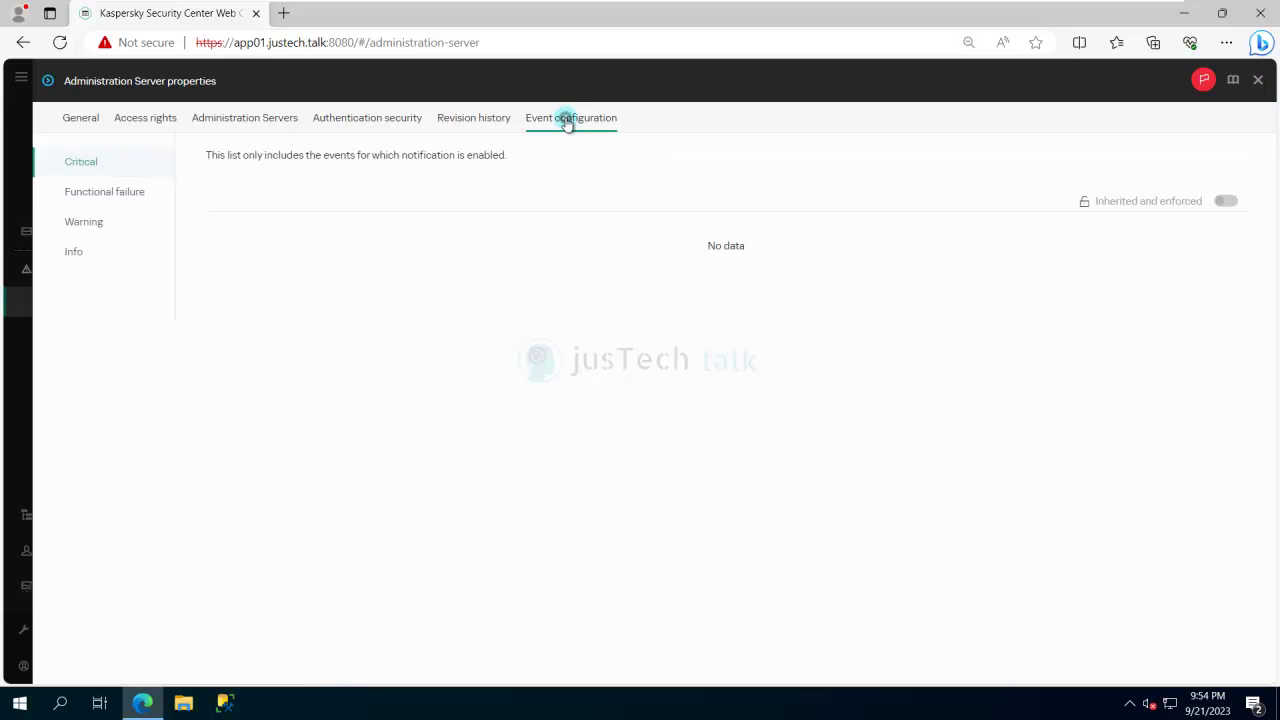
pyautogui.click(361, 129)
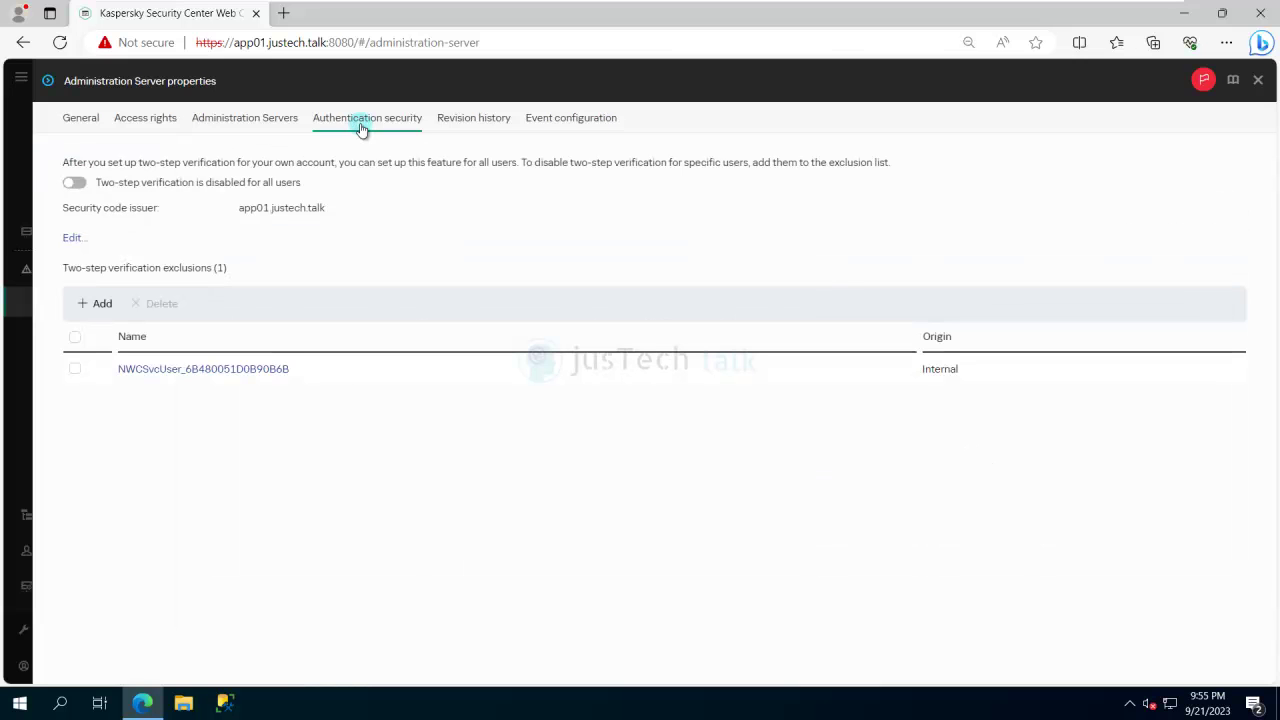
pyautogui.click(148, 120)
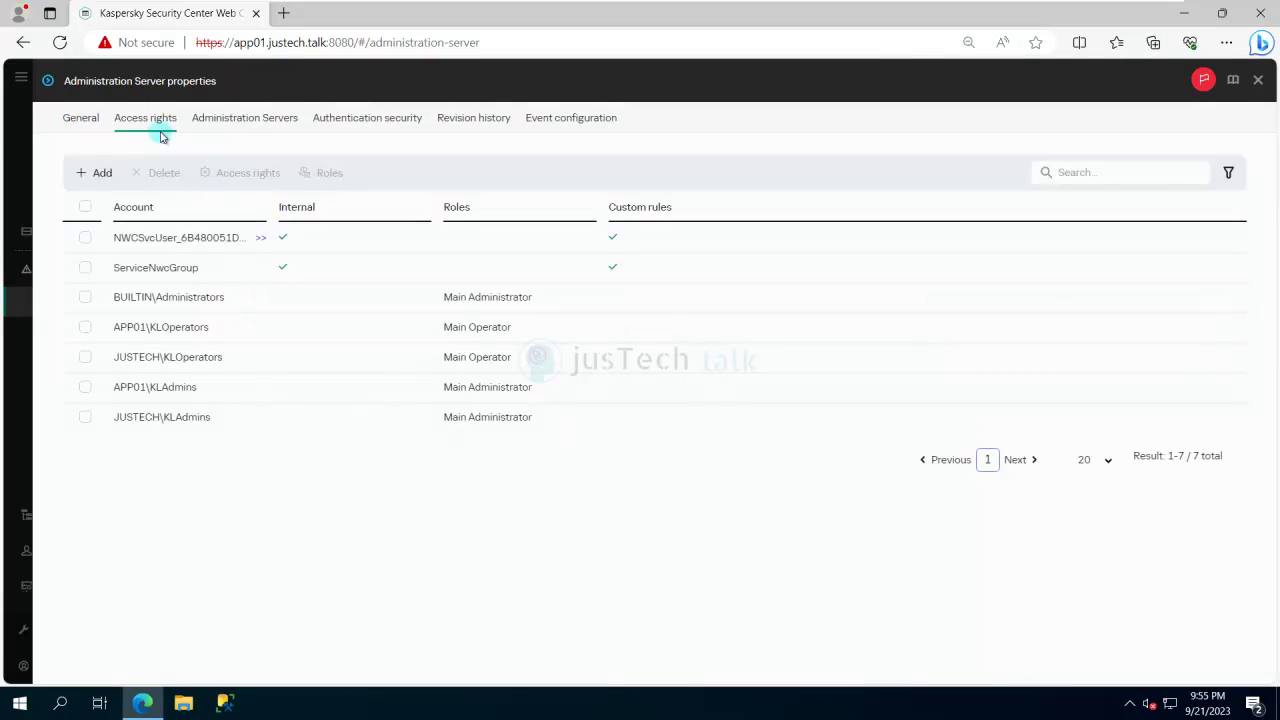
pyautogui.click(82, 119)
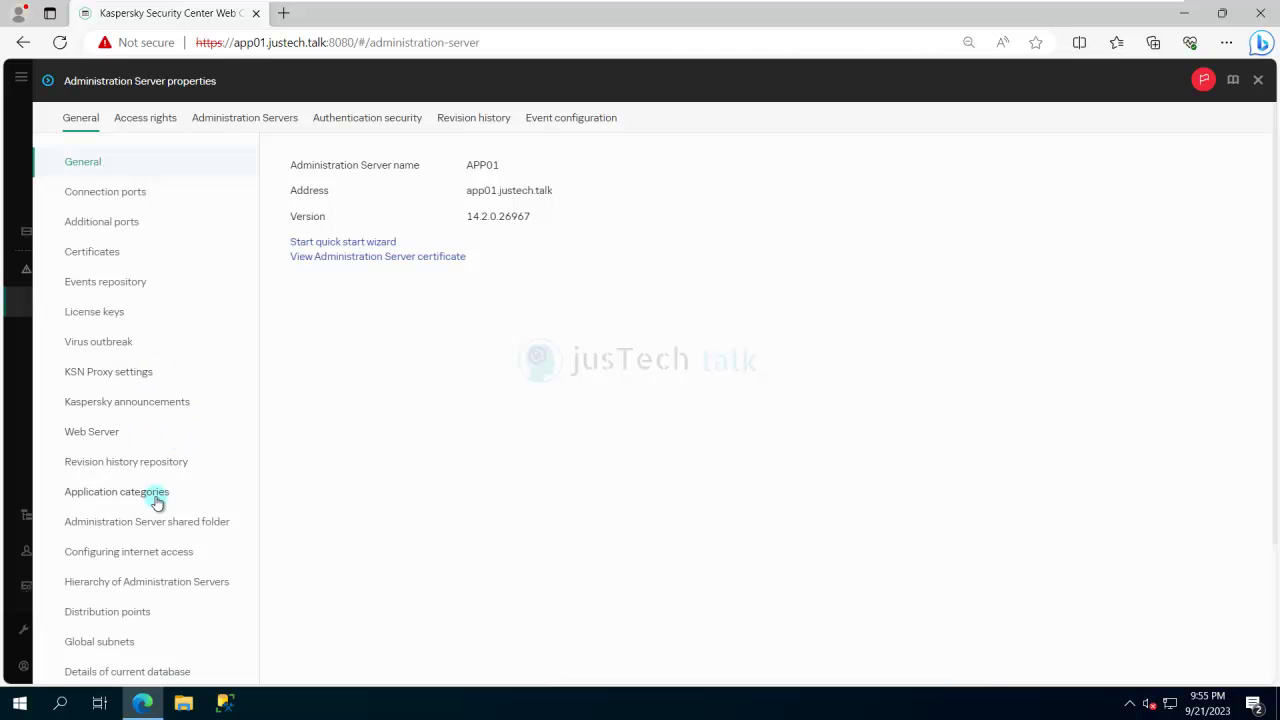
pyautogui.scroll(-3, 206, 567)
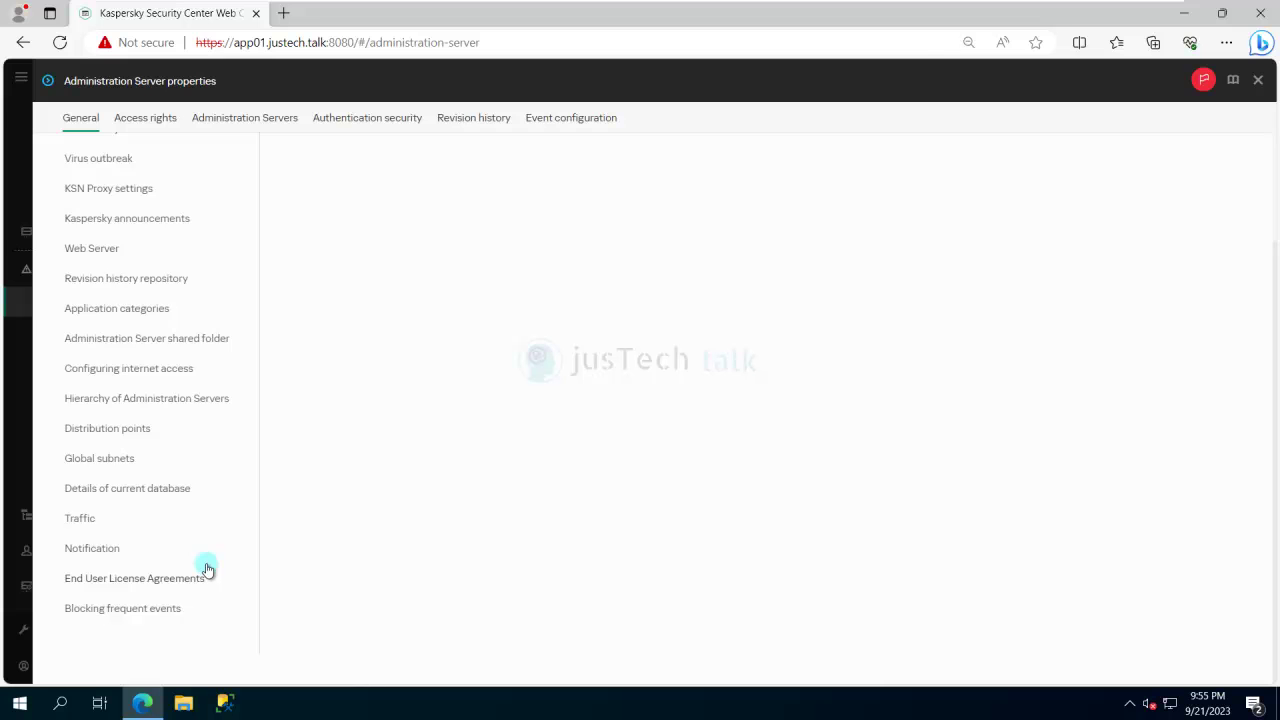
pyautogui.scroll(3, 206, 567)
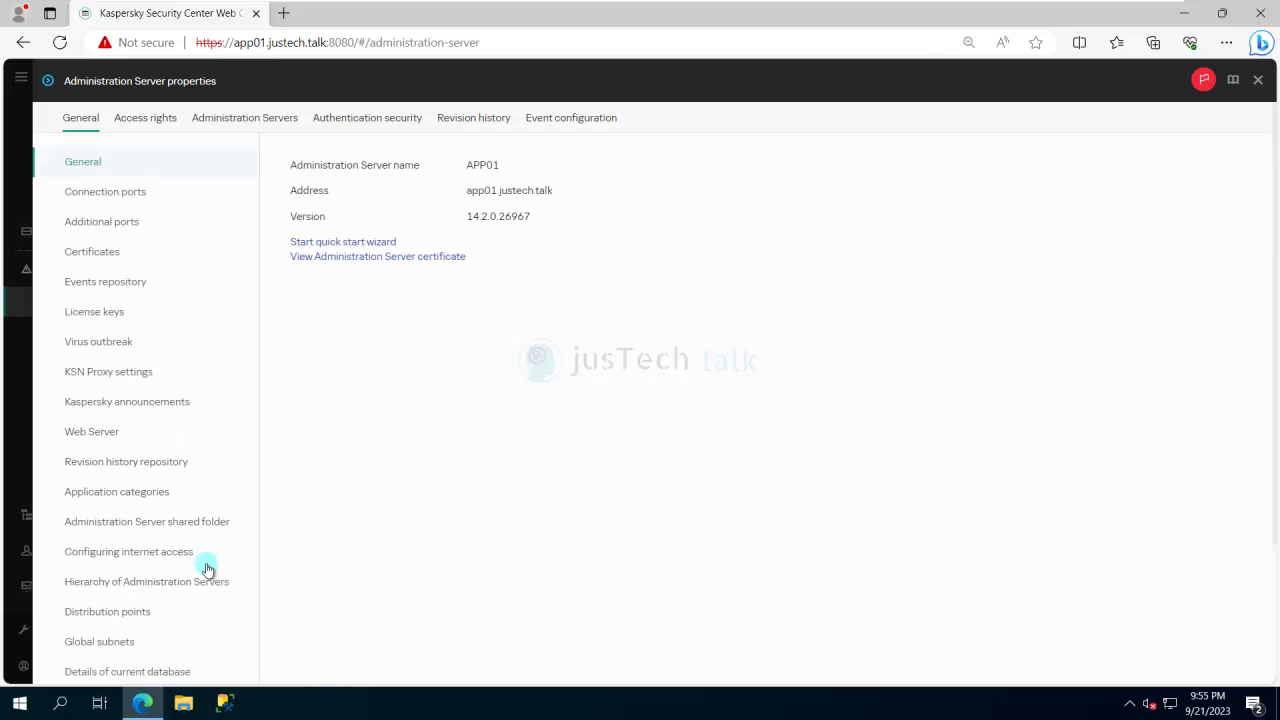
pyautogui.click(1257, 82)
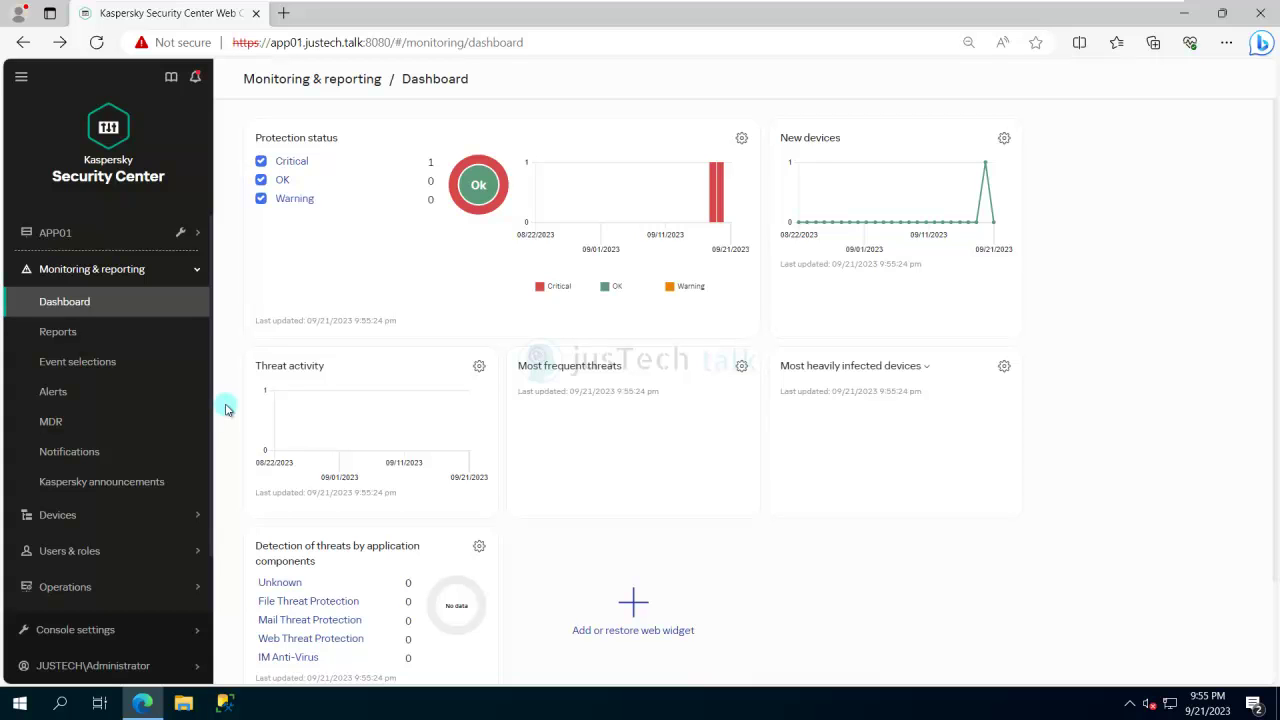
# Switch to the ws01 virtual machine, check its hidden notification area icons, and return to the App01 machine
pyautogui.moveTo(272, 8)
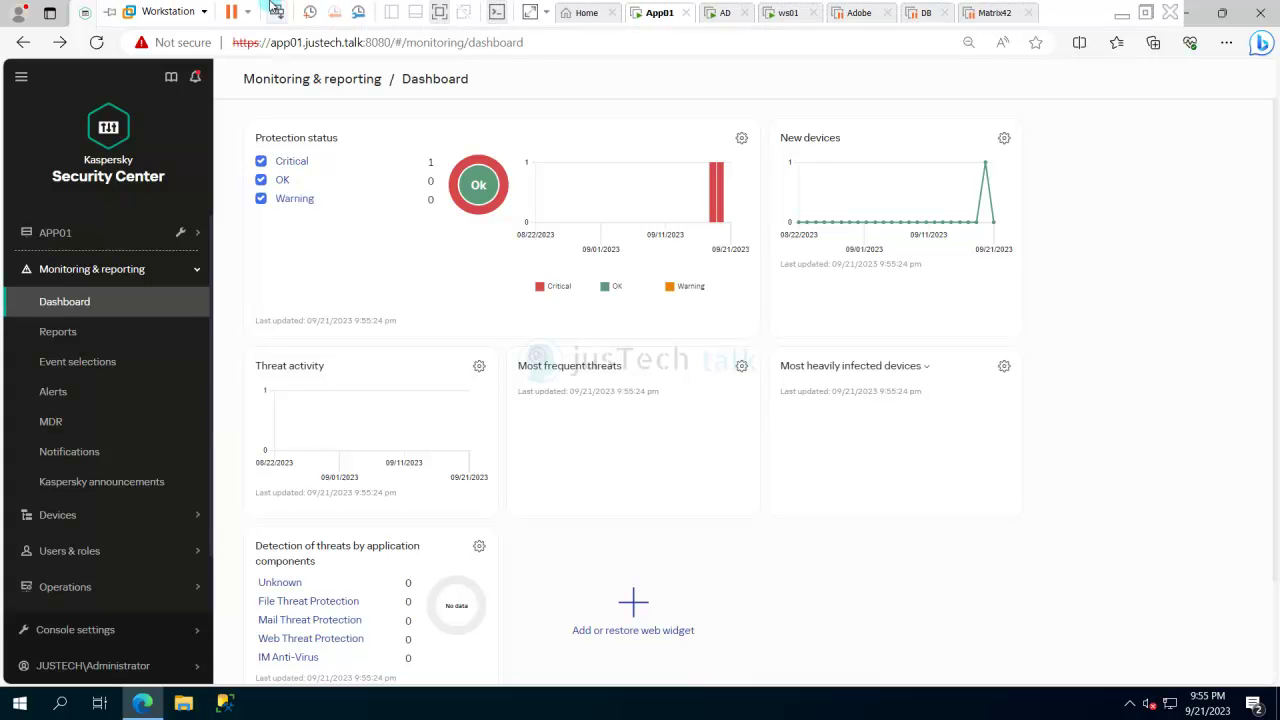
pyautogui.click(787, 14)
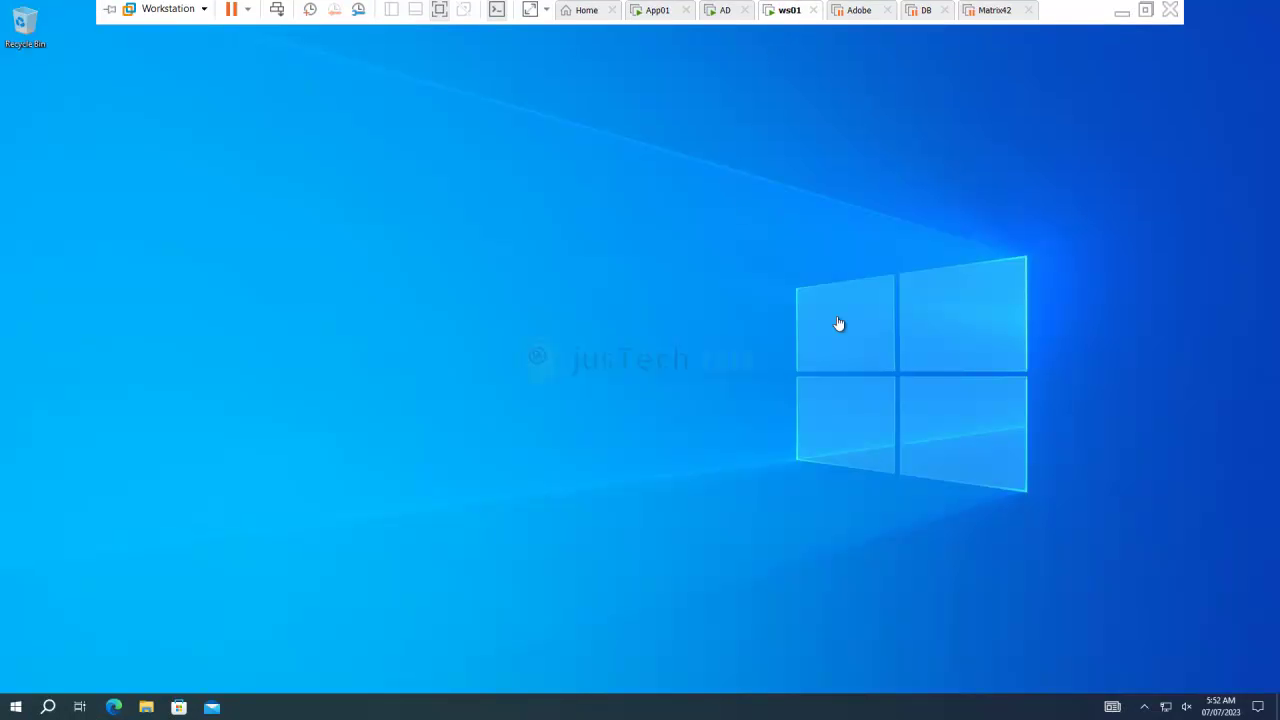
pyautogui.click(1145, 707)
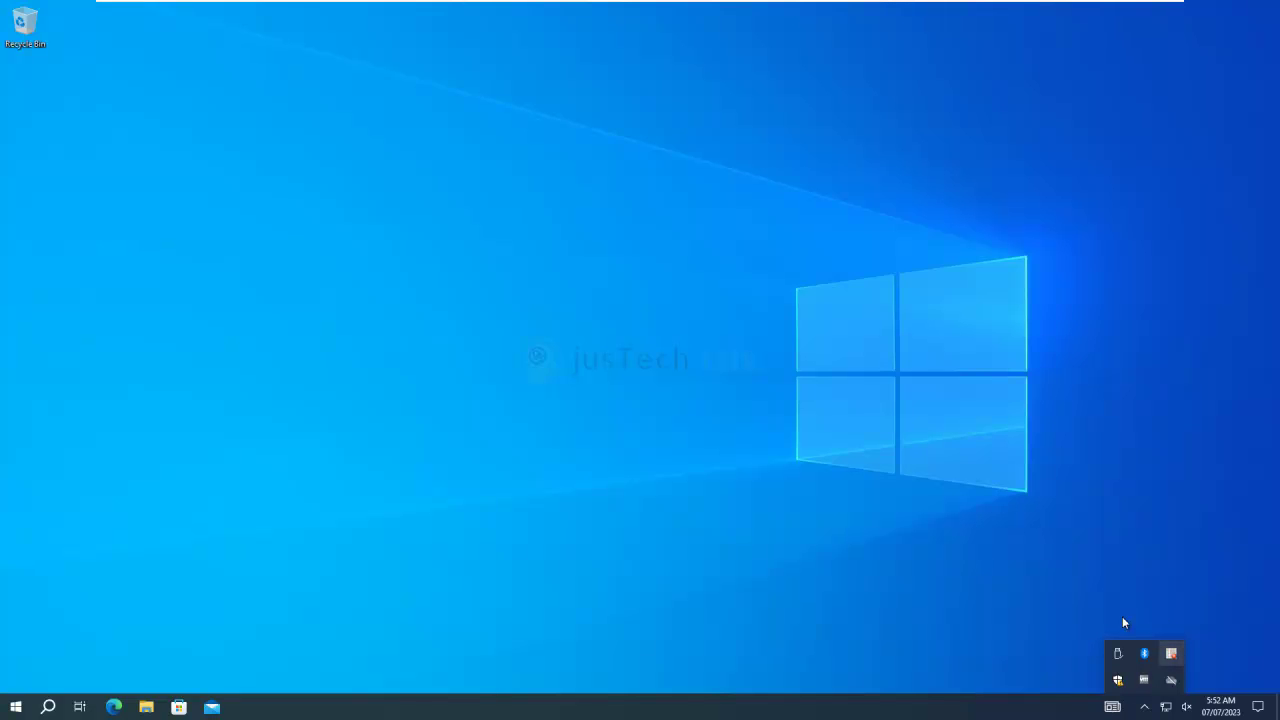
pyautogui.moveTo(980, 3)
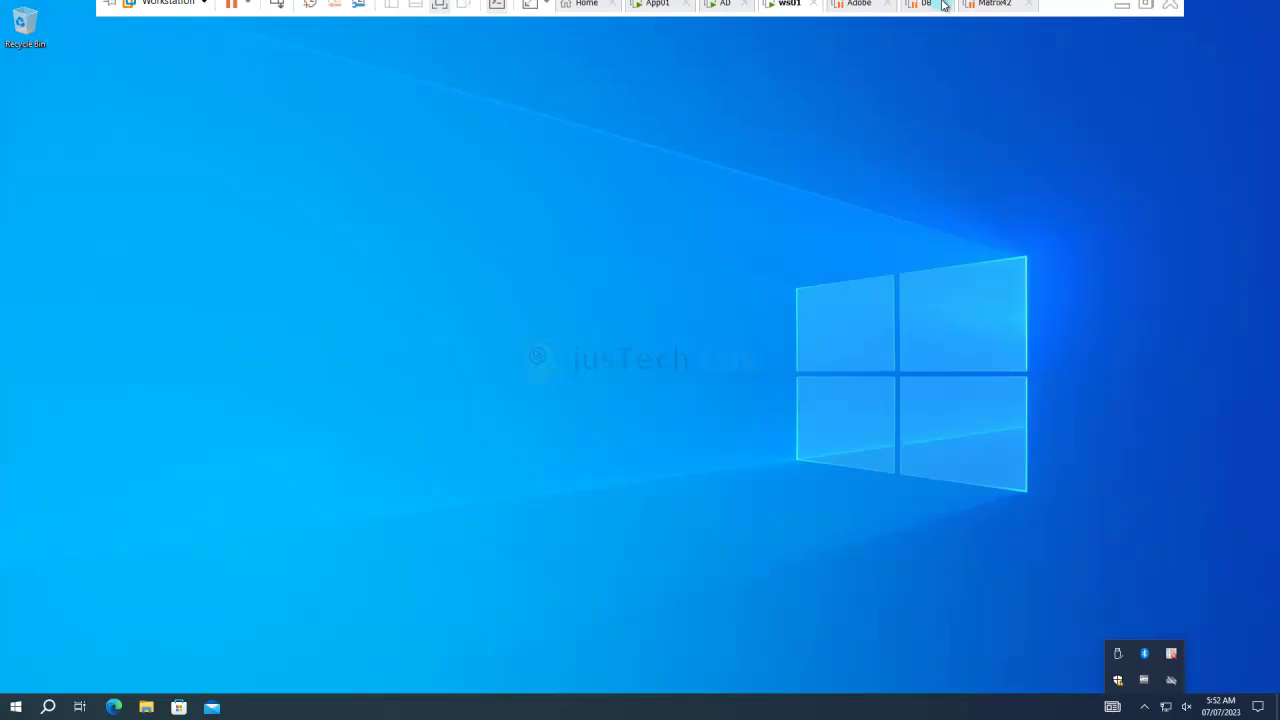
pyautogui.click(655, 14)
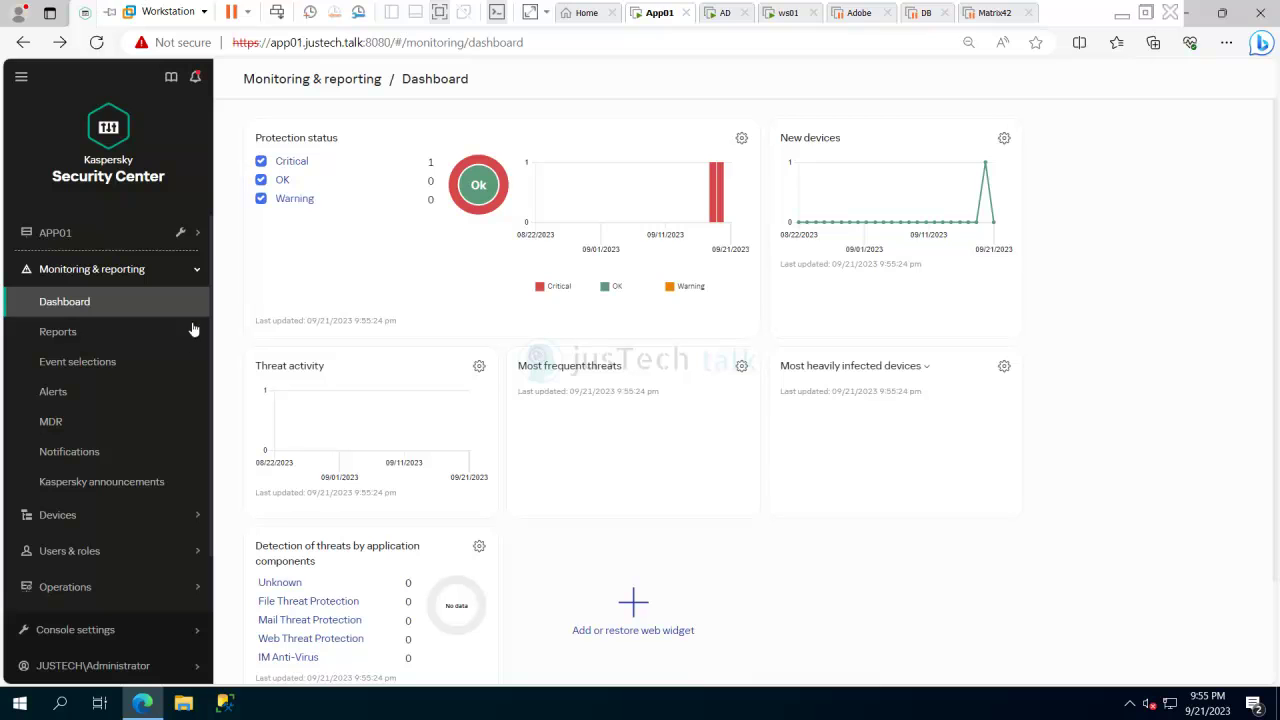
# Open the list of unassigned devices under Discovery & deployment
pyautogui.click(196, 273)
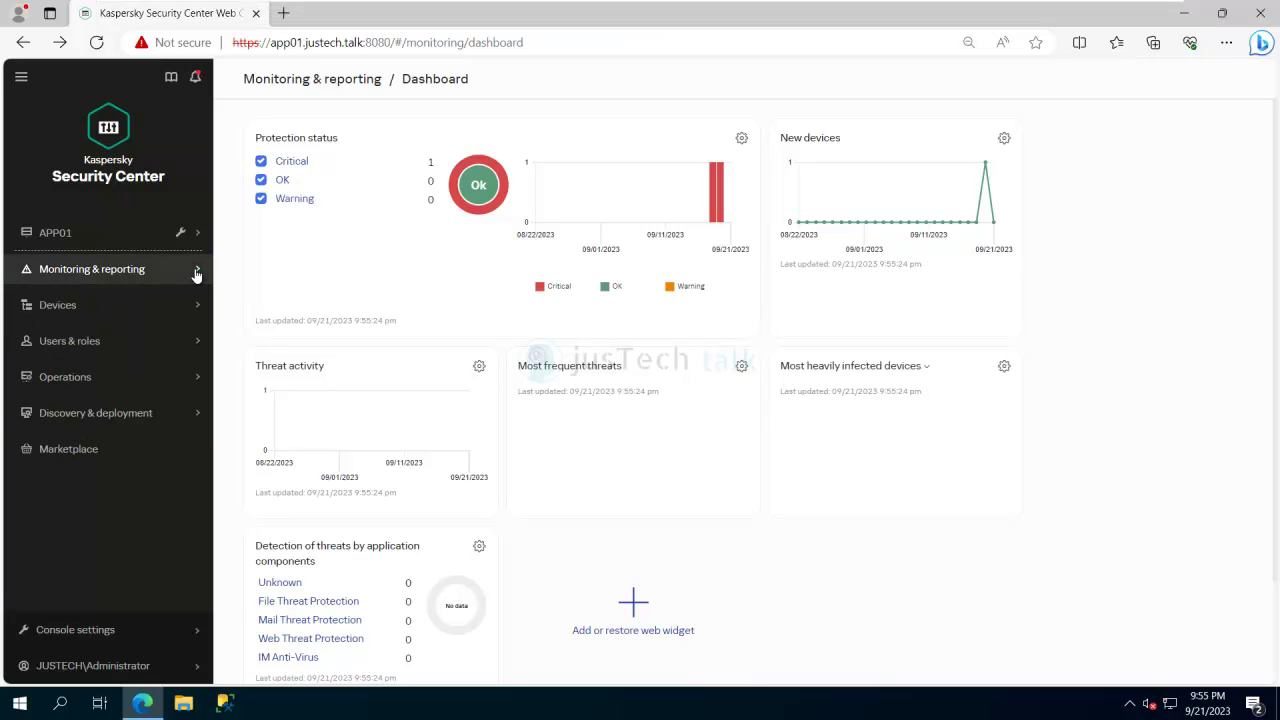
pyautogui.click(197, 415)
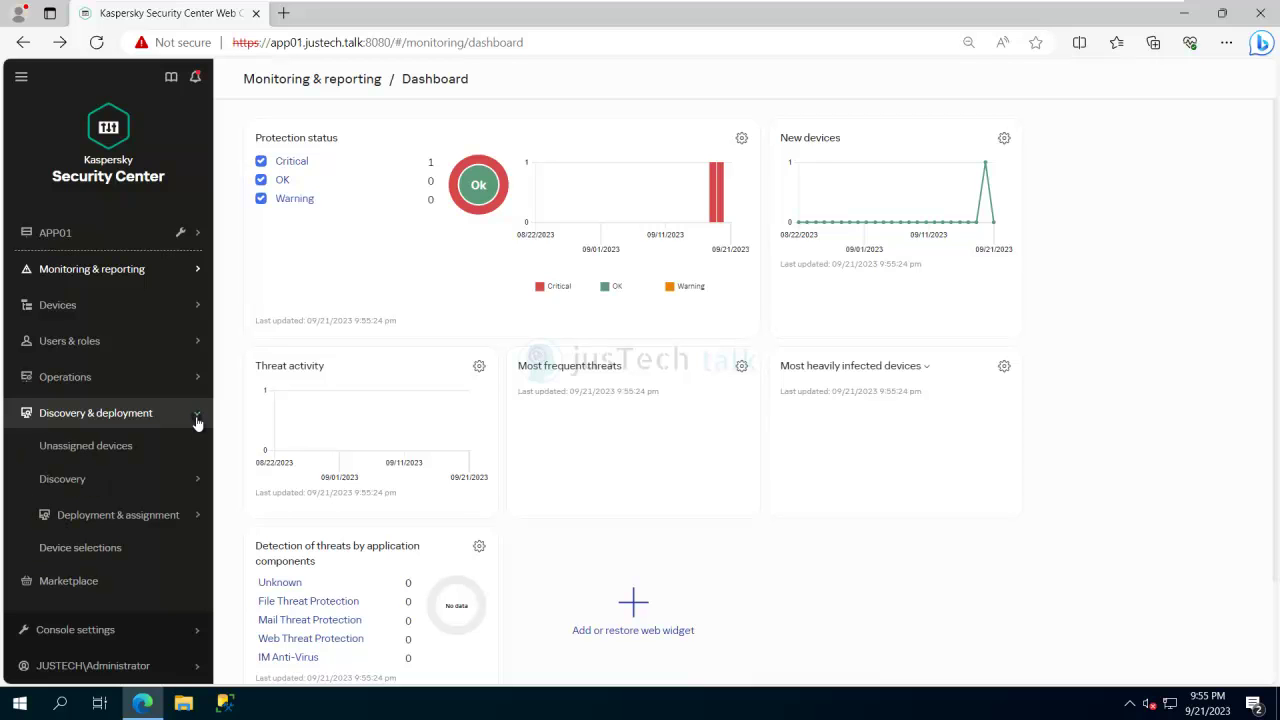
pyautogui.click(198, 481)
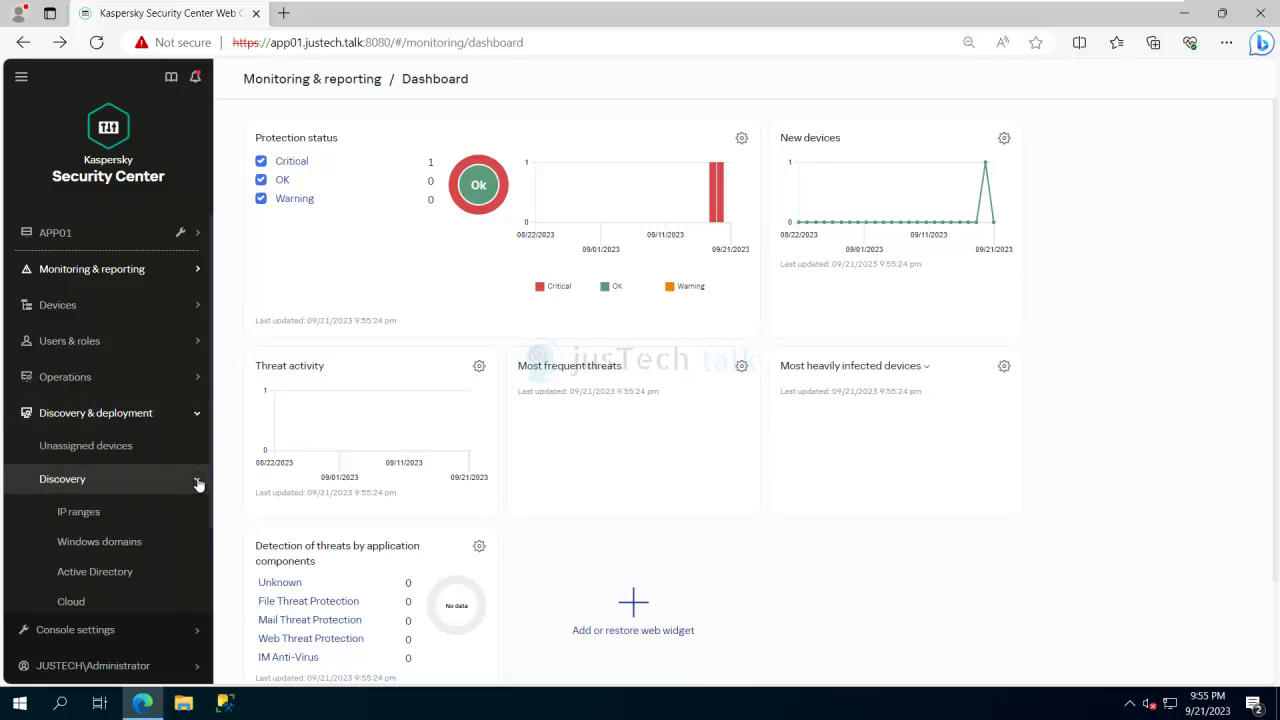
pyautogui.click(124, 452)
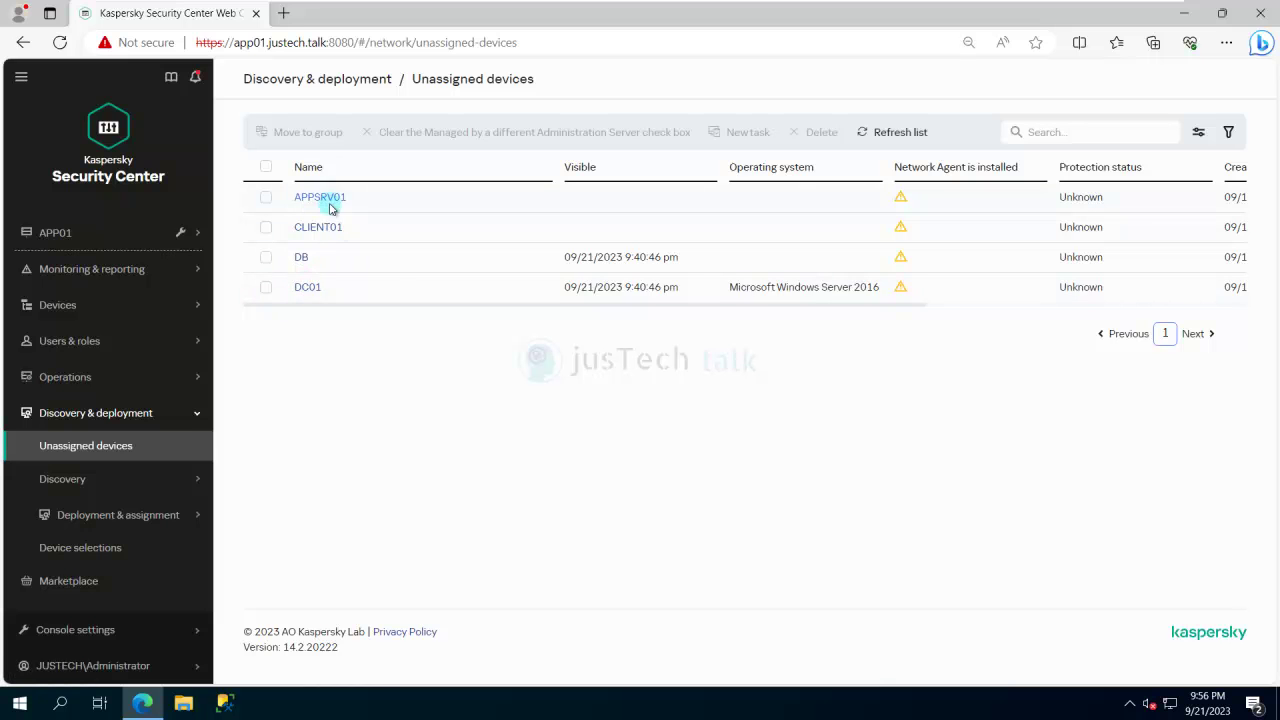
# Select CLIENT01, view the new task wizard for it, and close the wizard without creating a task
pyautogui.click(266, 228)
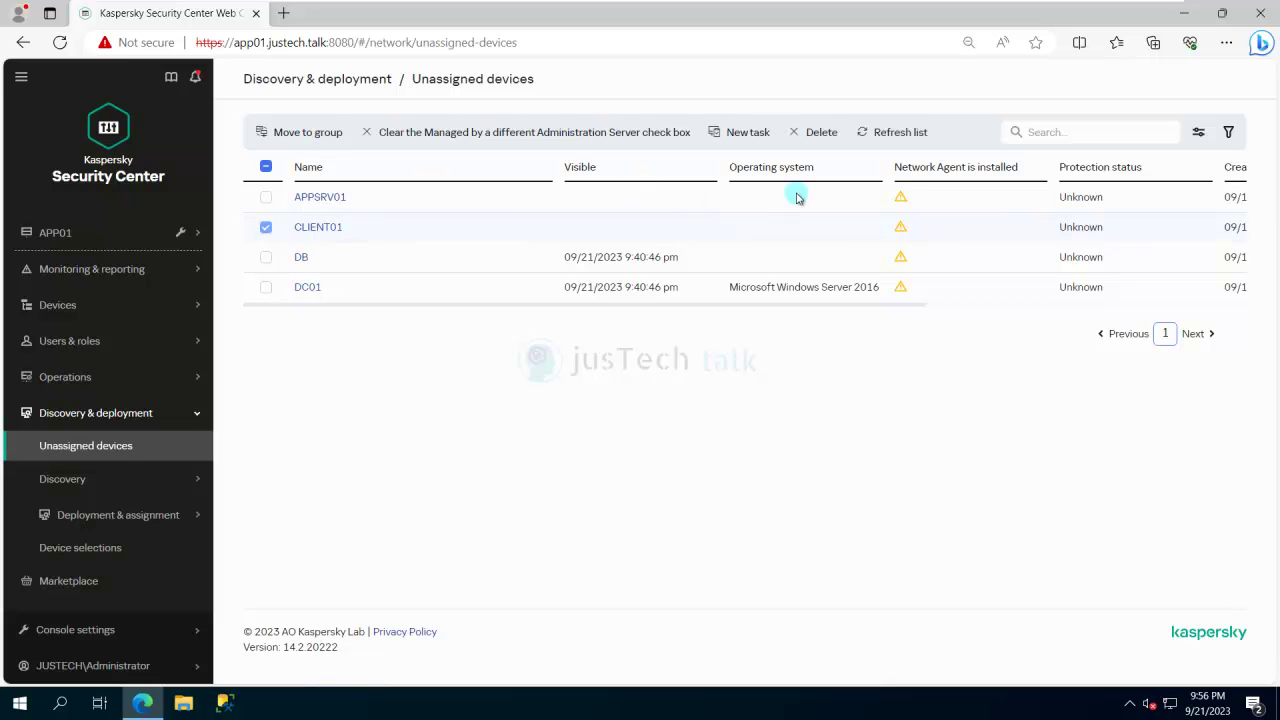
pyautogui.click(748, 132)
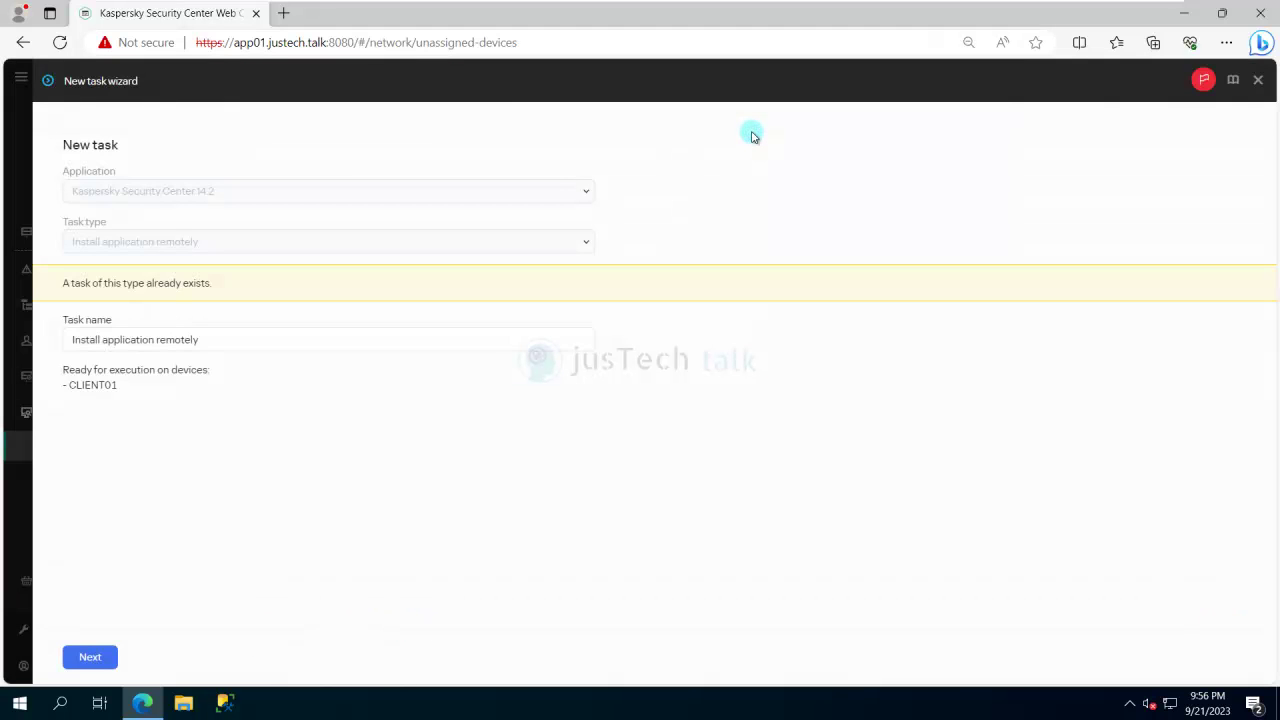
pyautogui.click(1258, 80)
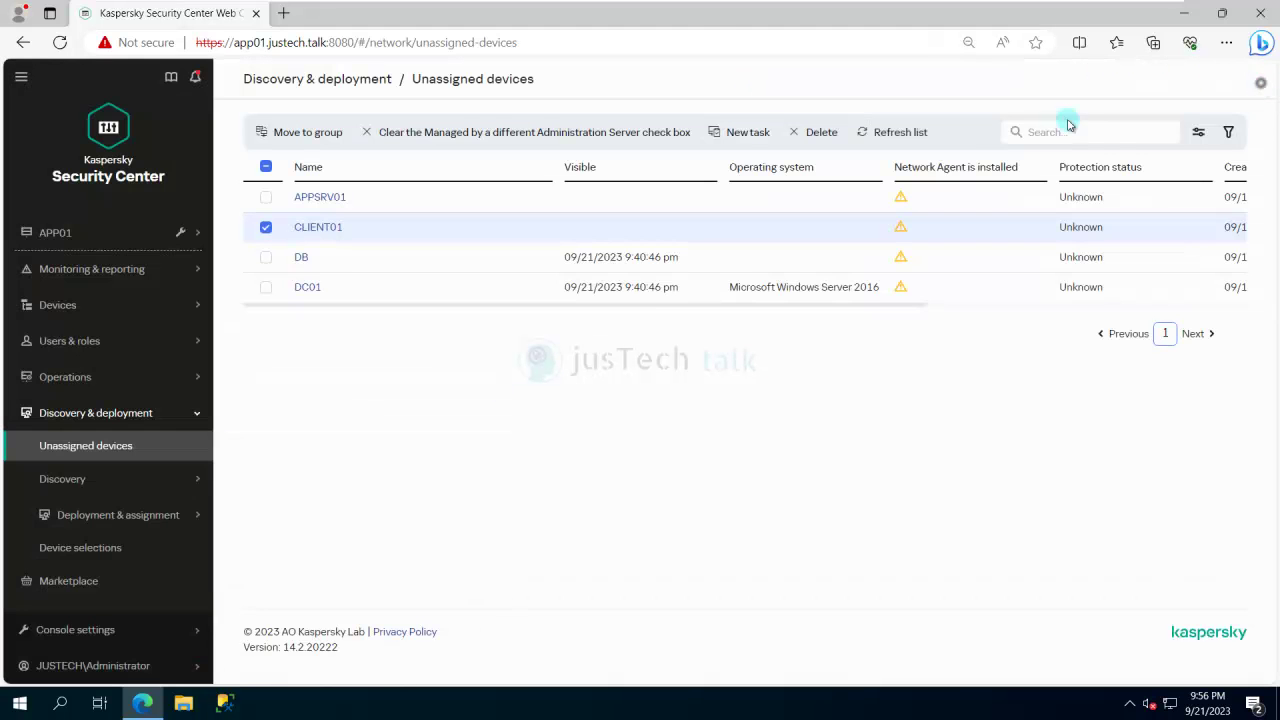
# Open the list of managed devices
pyautogui.click(105, 306)
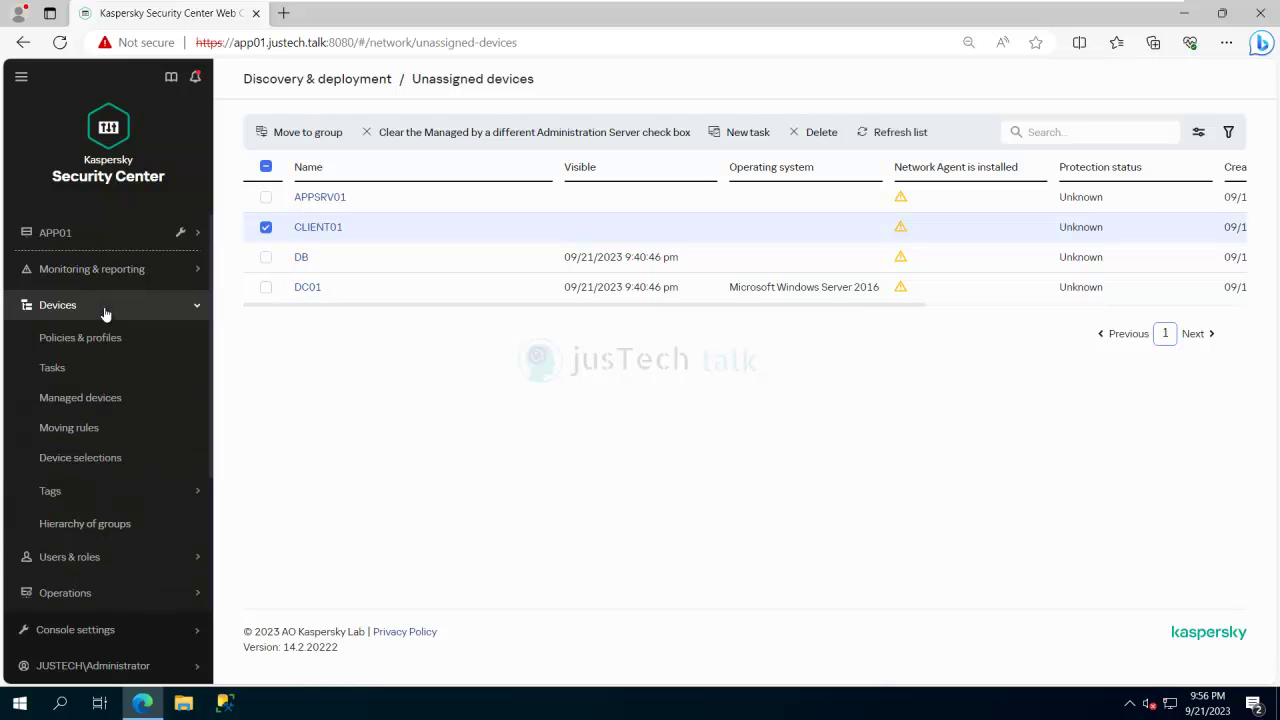
pyautogui.click(113, 400)
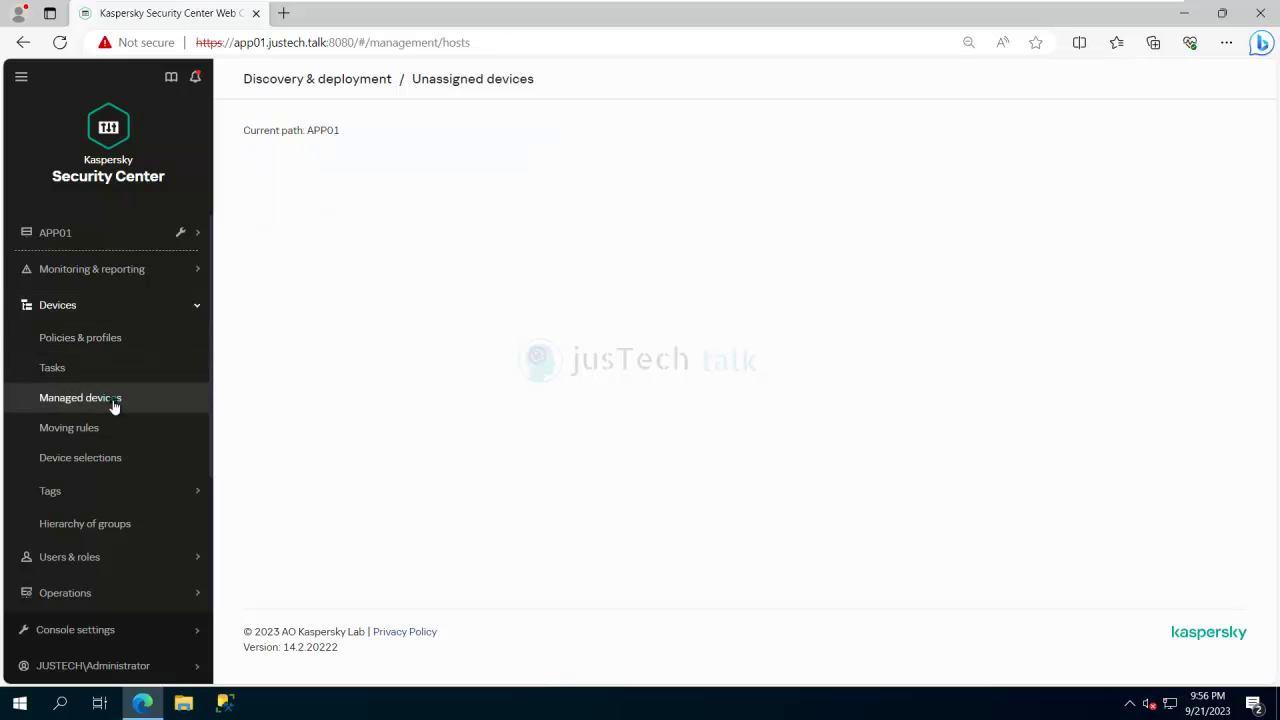
# Show the managed devices in the Workstation administration group under APP01
pyautogui.click(308, 228)
pyautogui.click(323, 133)
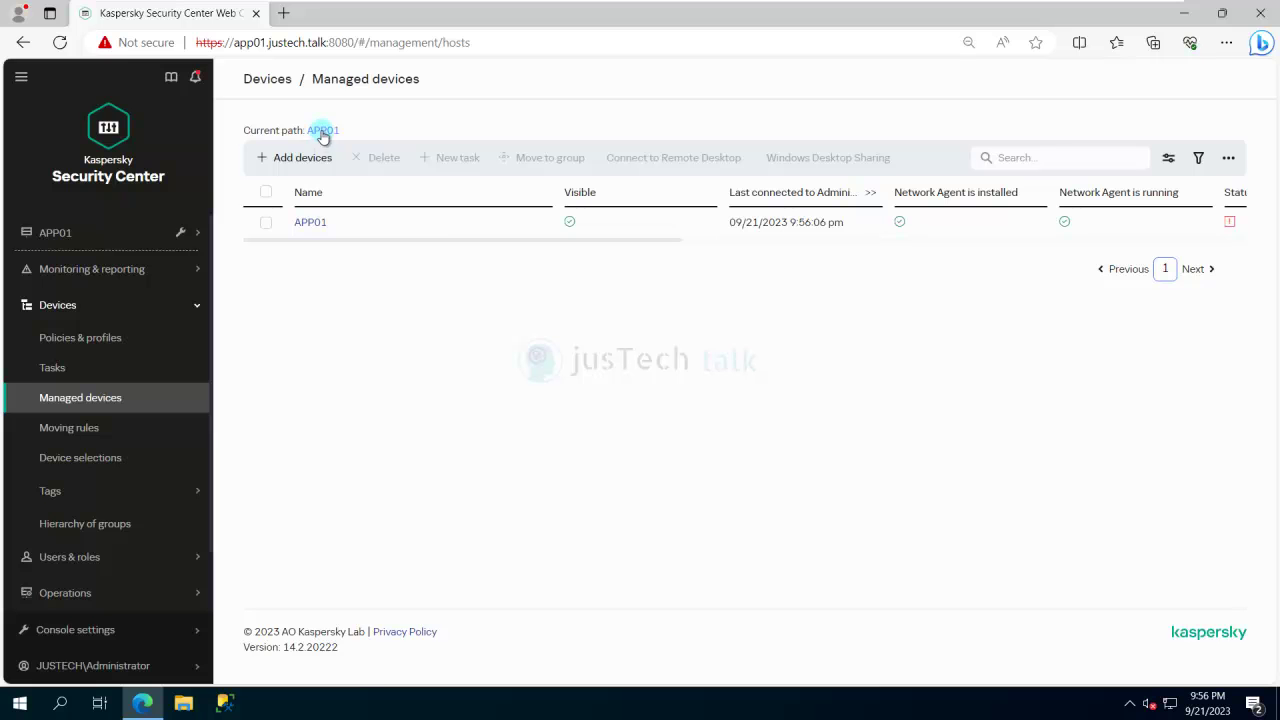
pyautogui.click(249, 138)
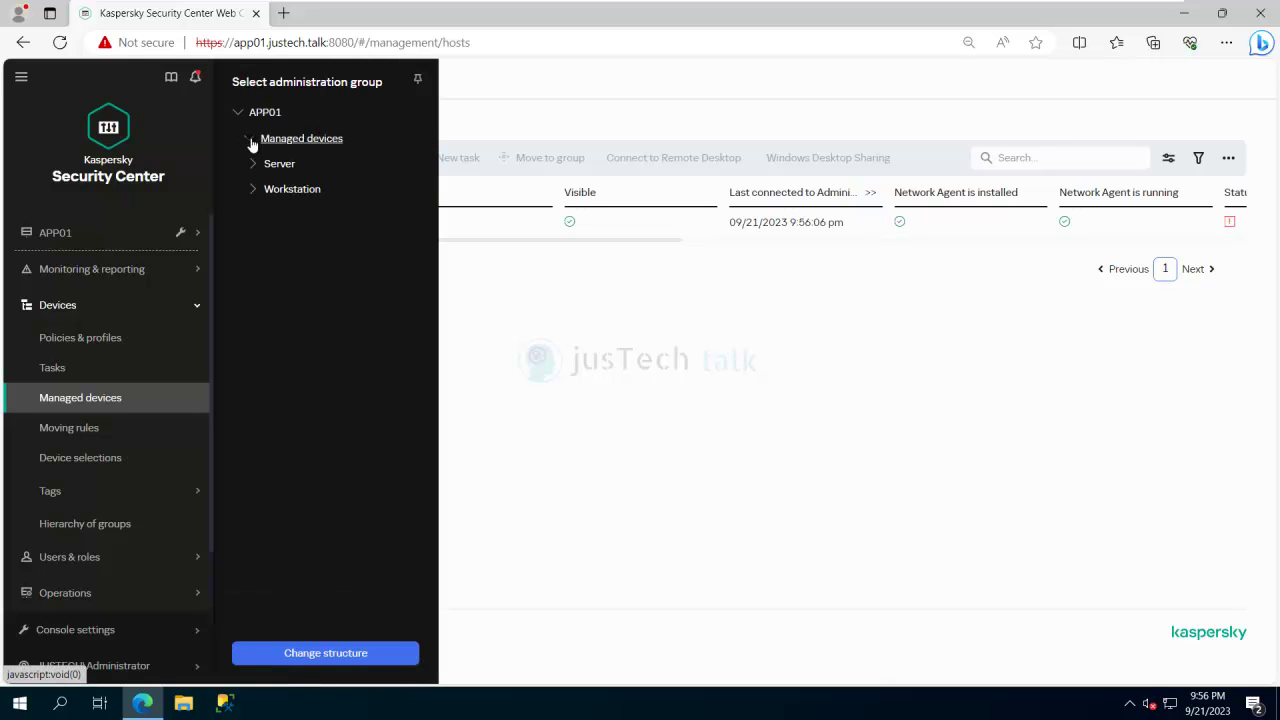
pyautogui.click(287, 192)
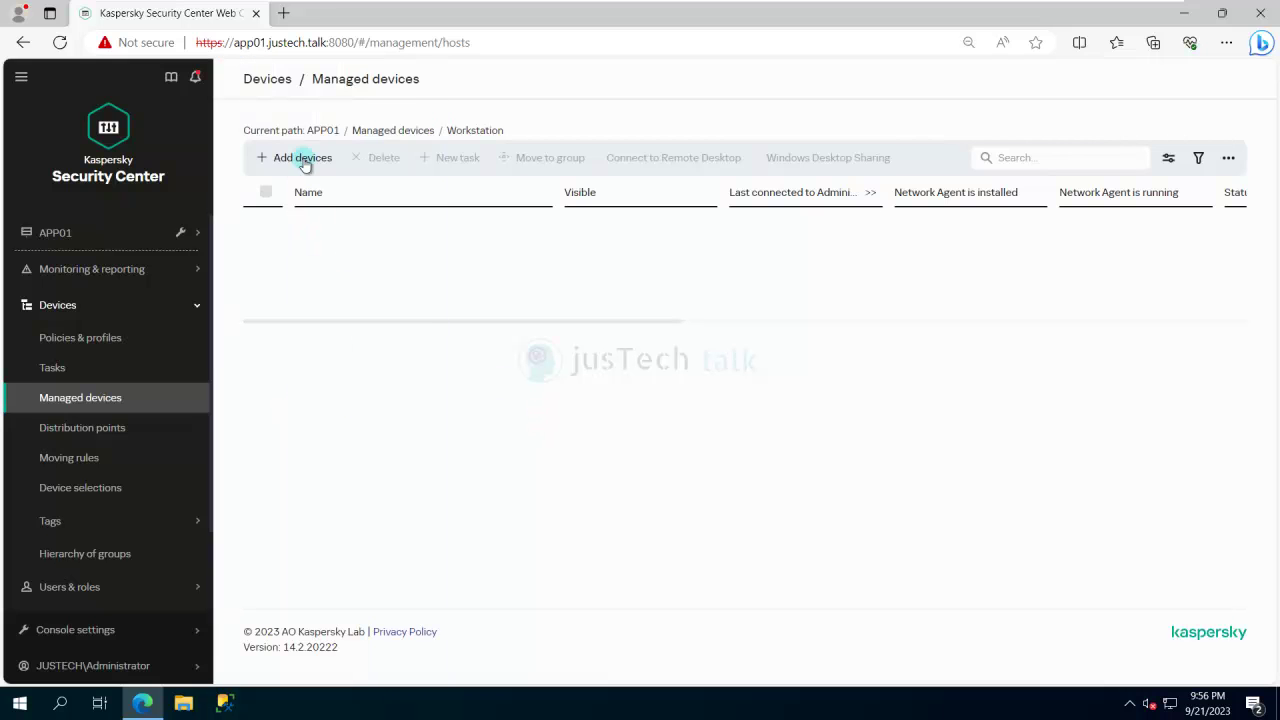
# Add the device Client01 to the Workstation group by name and complete the Move devices wizard
pyautogui.click(300, 160)
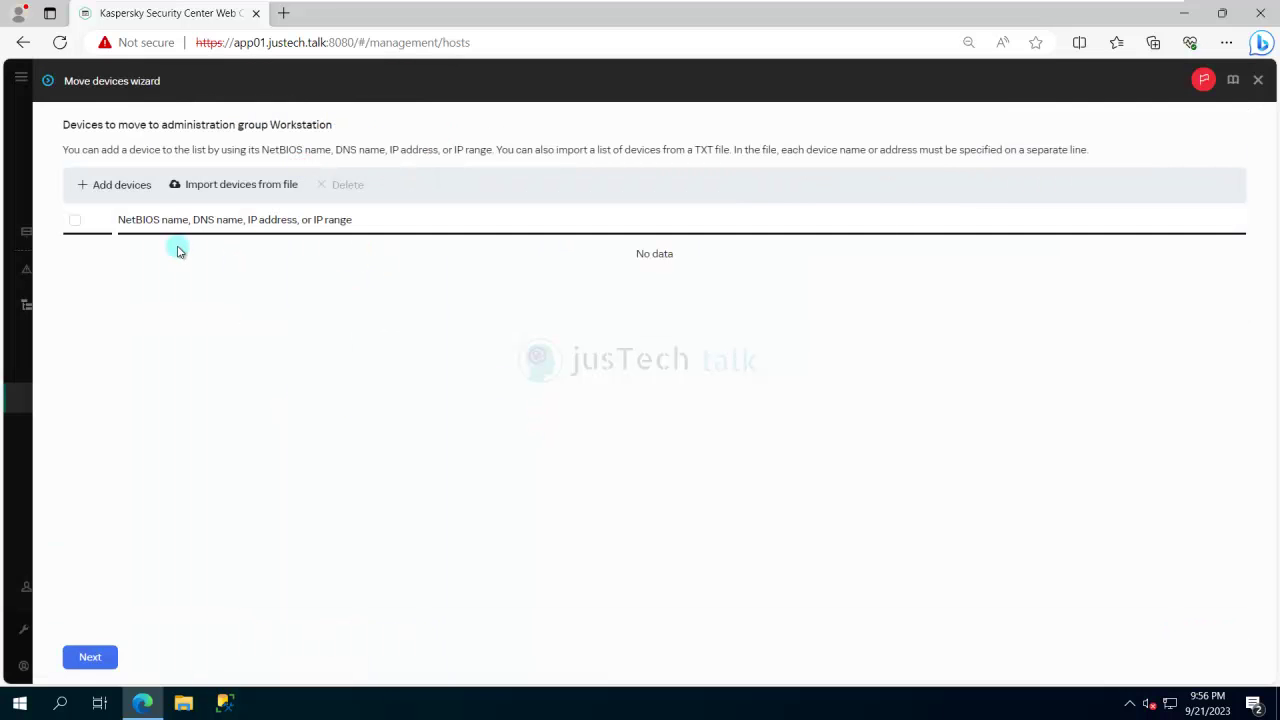
pyautogui.click(104, 193)
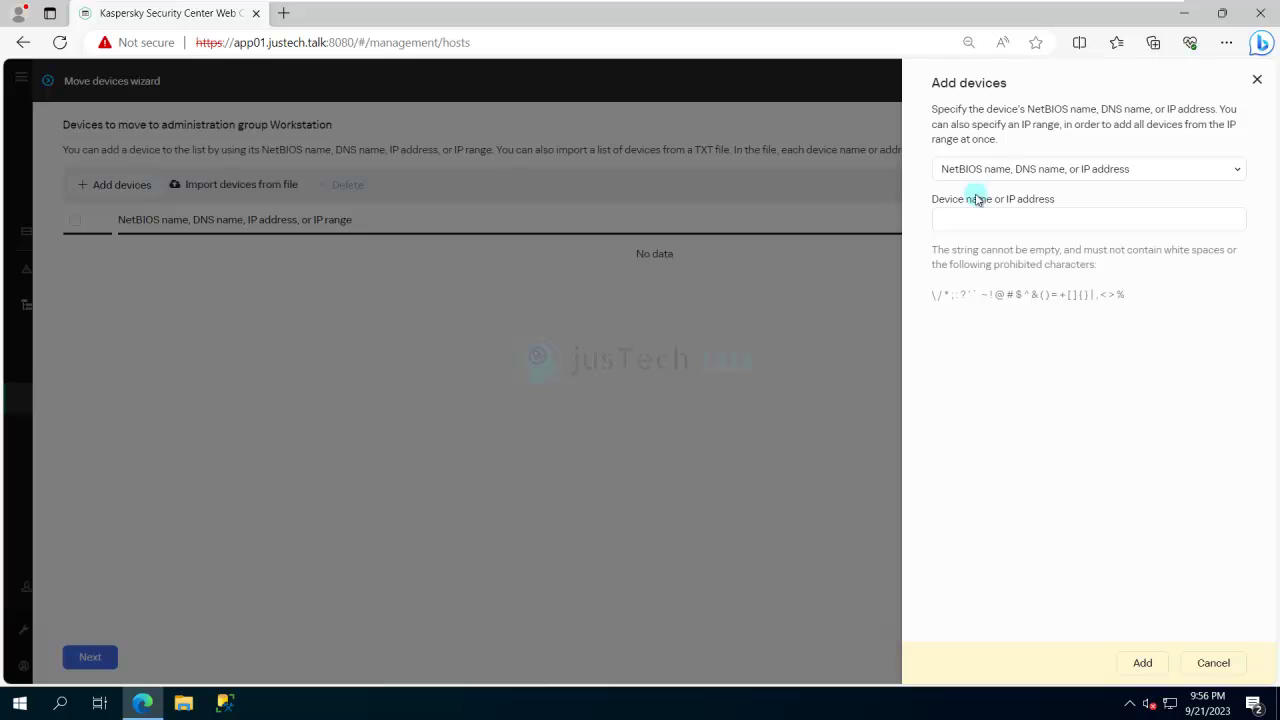
pyautogui.click(1058, 224)
pyautogui.click(1058, 223)
pyautogui.write('Client01')
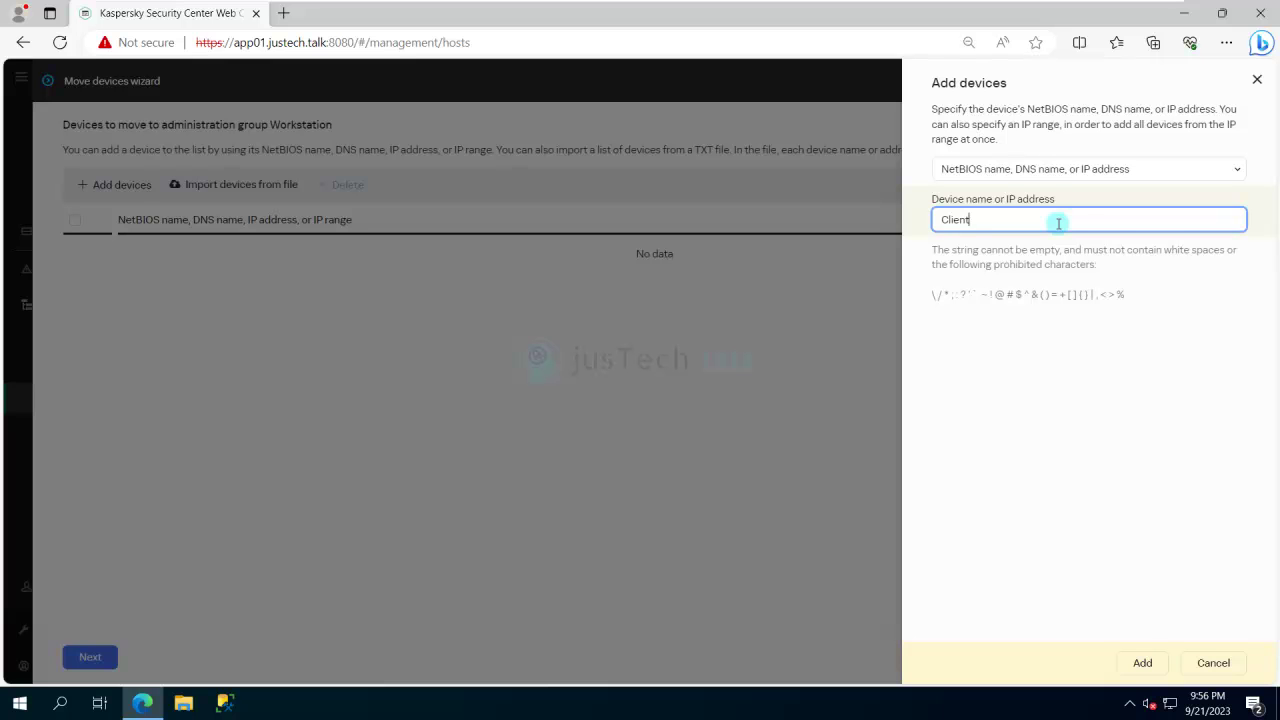
pyautogui.click(1143, 662)
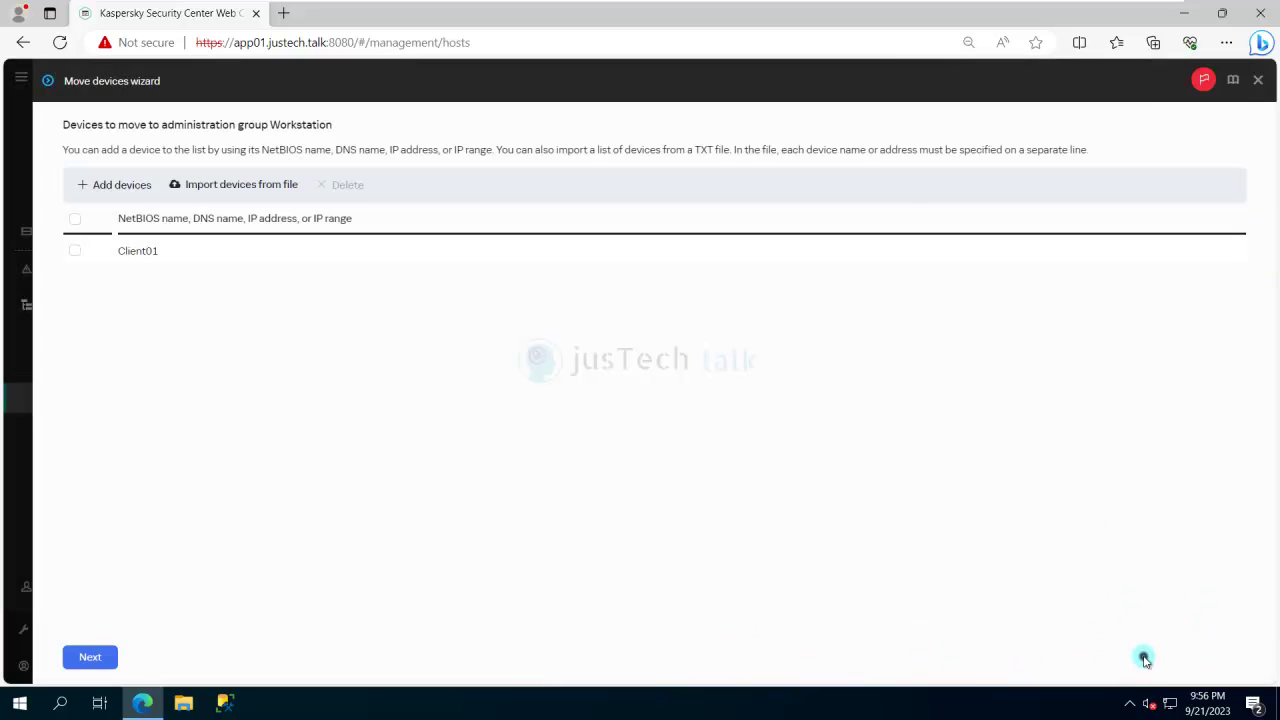
pyautogui.click(75, 252)
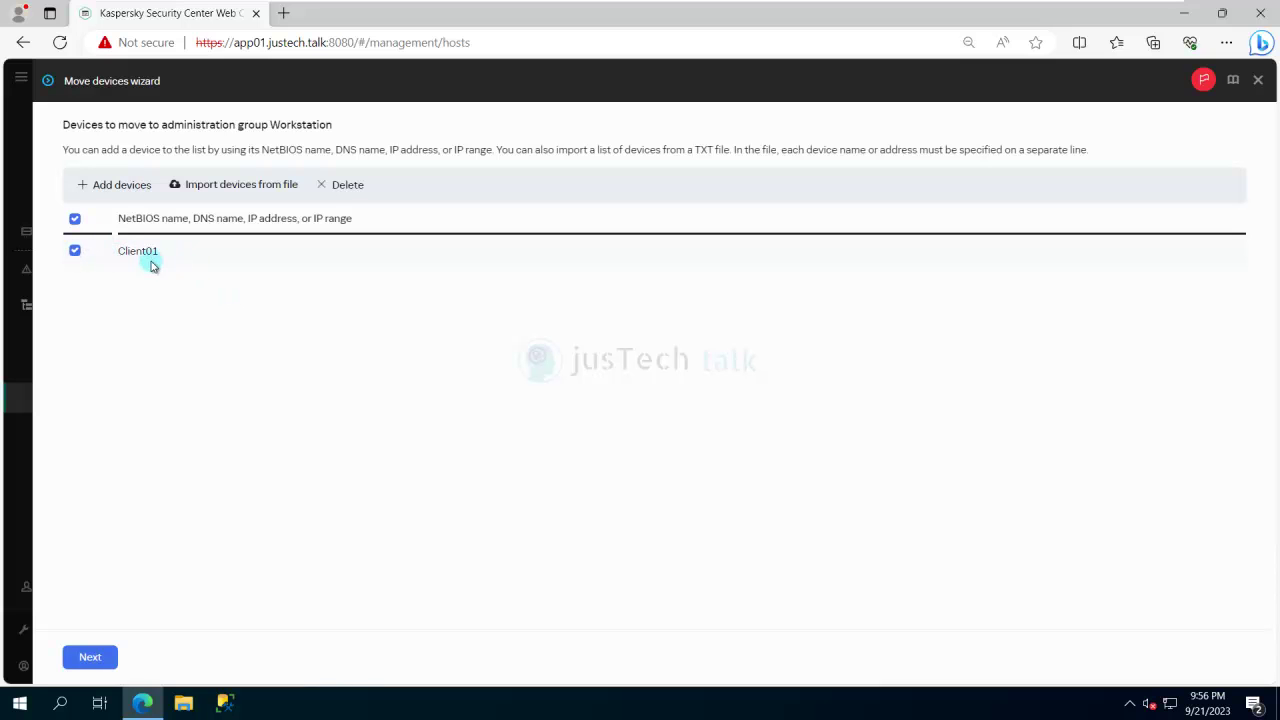
pyautogui.click(108, 660)
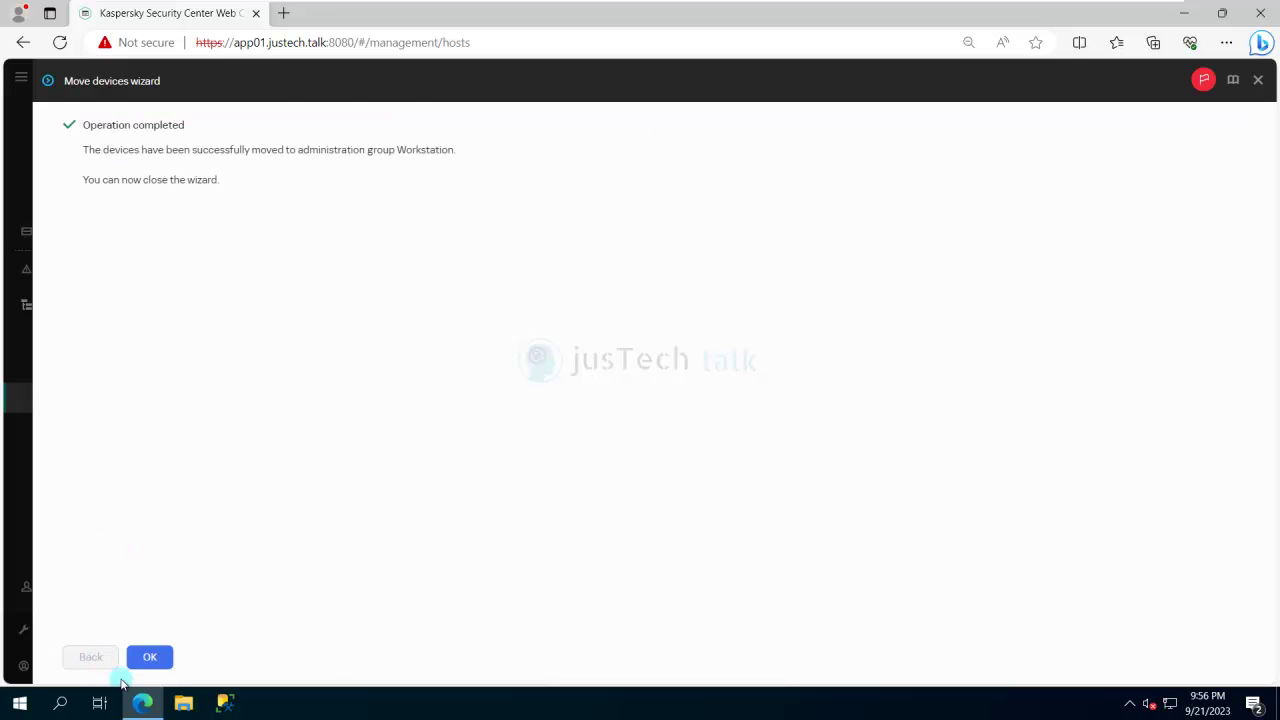
pyautogui.click(150, 660)
pyautogui.click(352, 295)
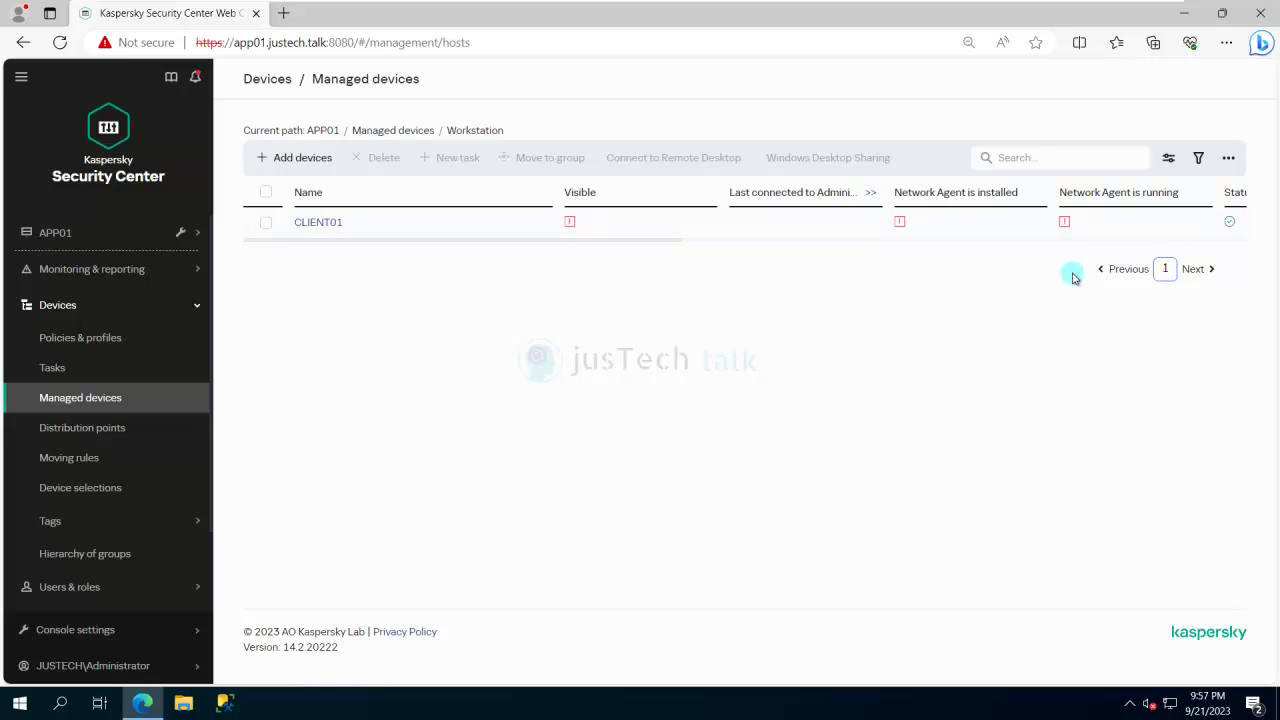
# View the new task wizard for CLIENT01, close it without creating a task, and delete the device from the Workstation group
pyautogui.click(268, 223)
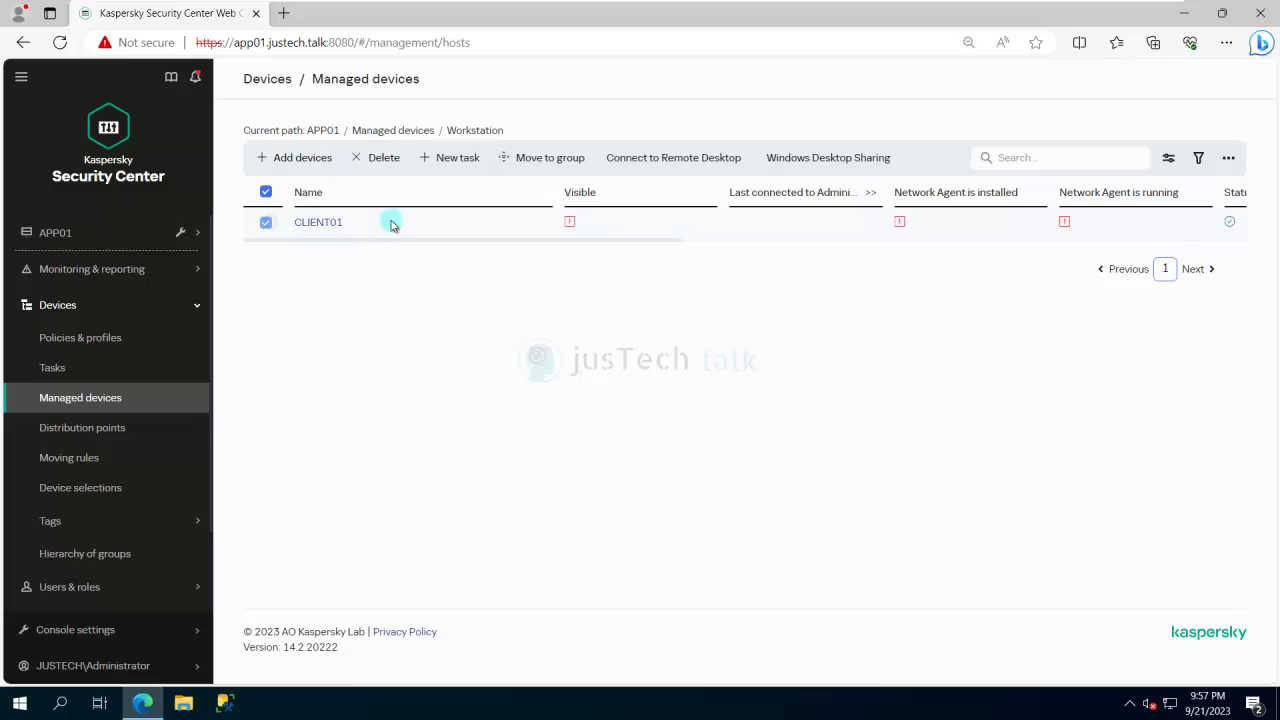
pyautogui.click(458, 160)
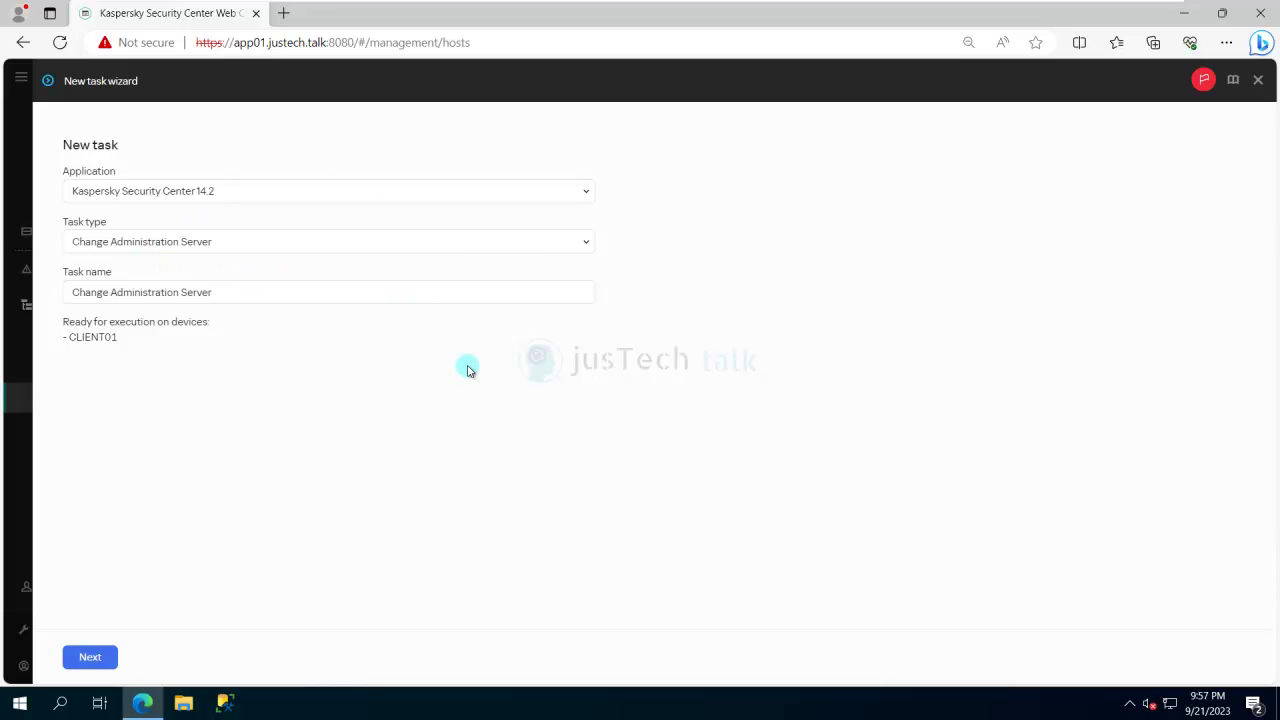
pyautogui.click(1259, 84)
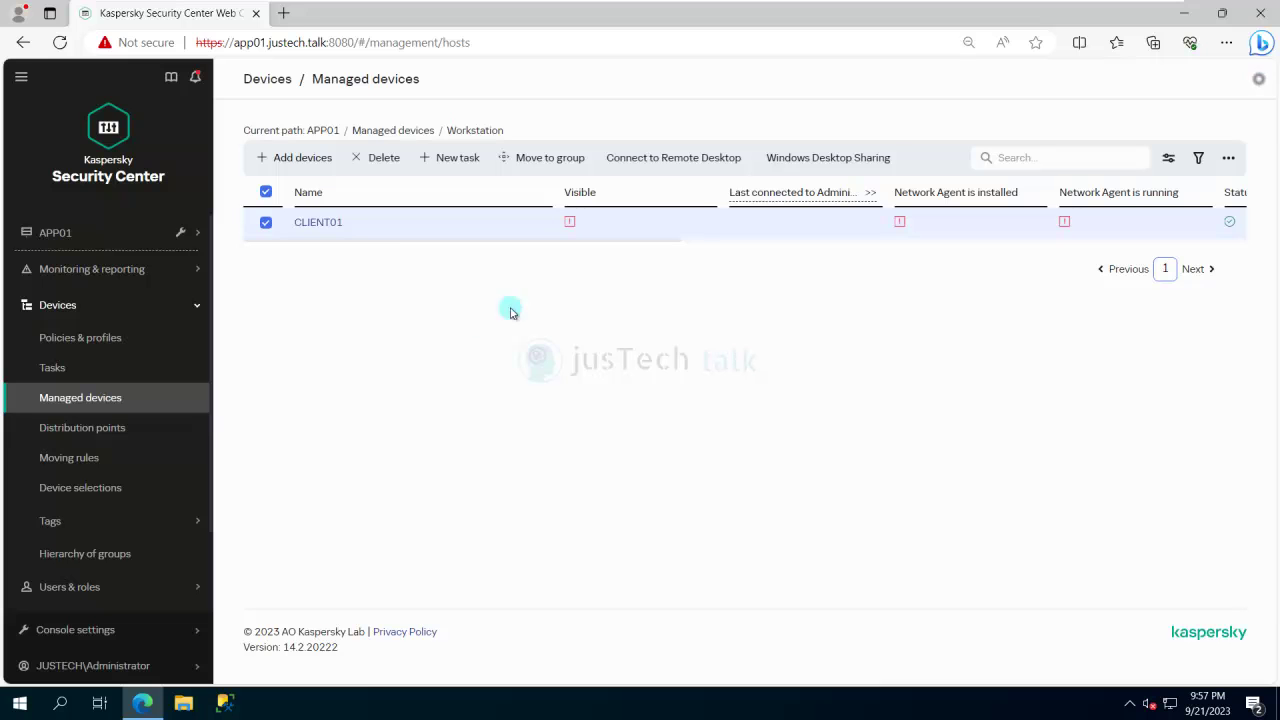
pyautogui.click(383, 161)
pyautogui.click(703, 404)
# Return to the list of unassigned devices under Discovery & deployment
pyautogui.scroll(-2, 188, 500)
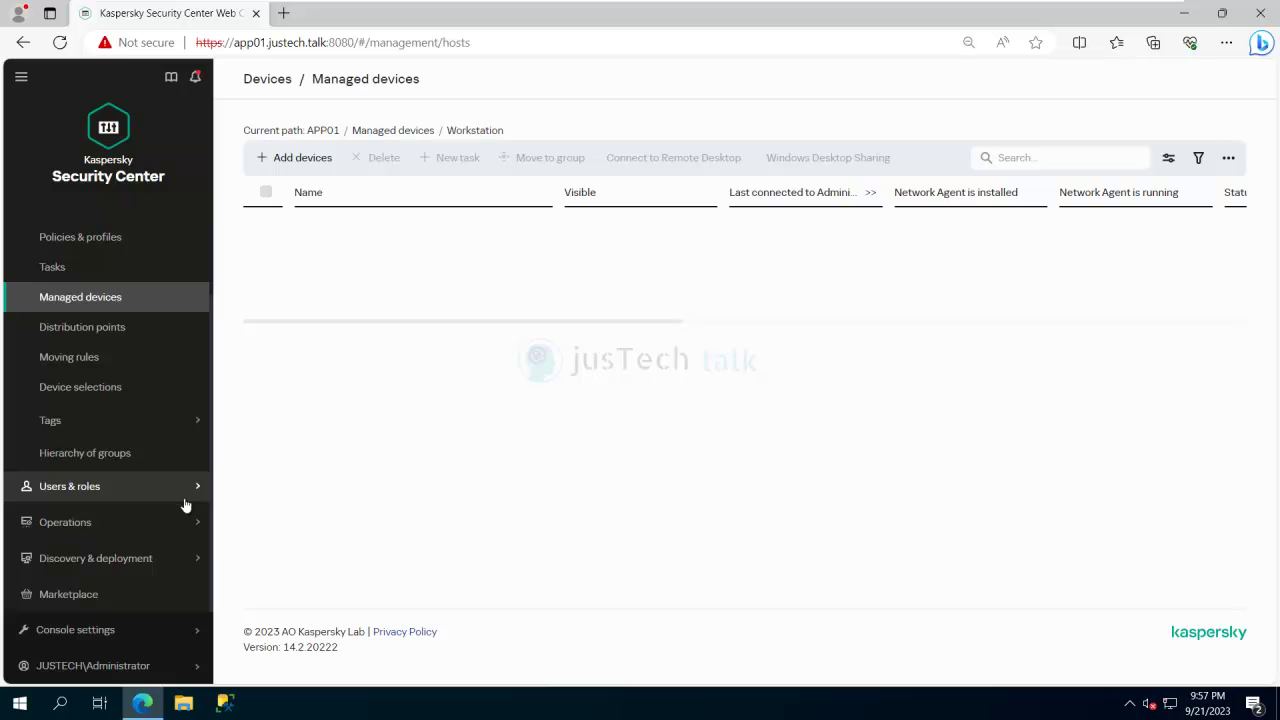
pyautogui.click(190, 562)
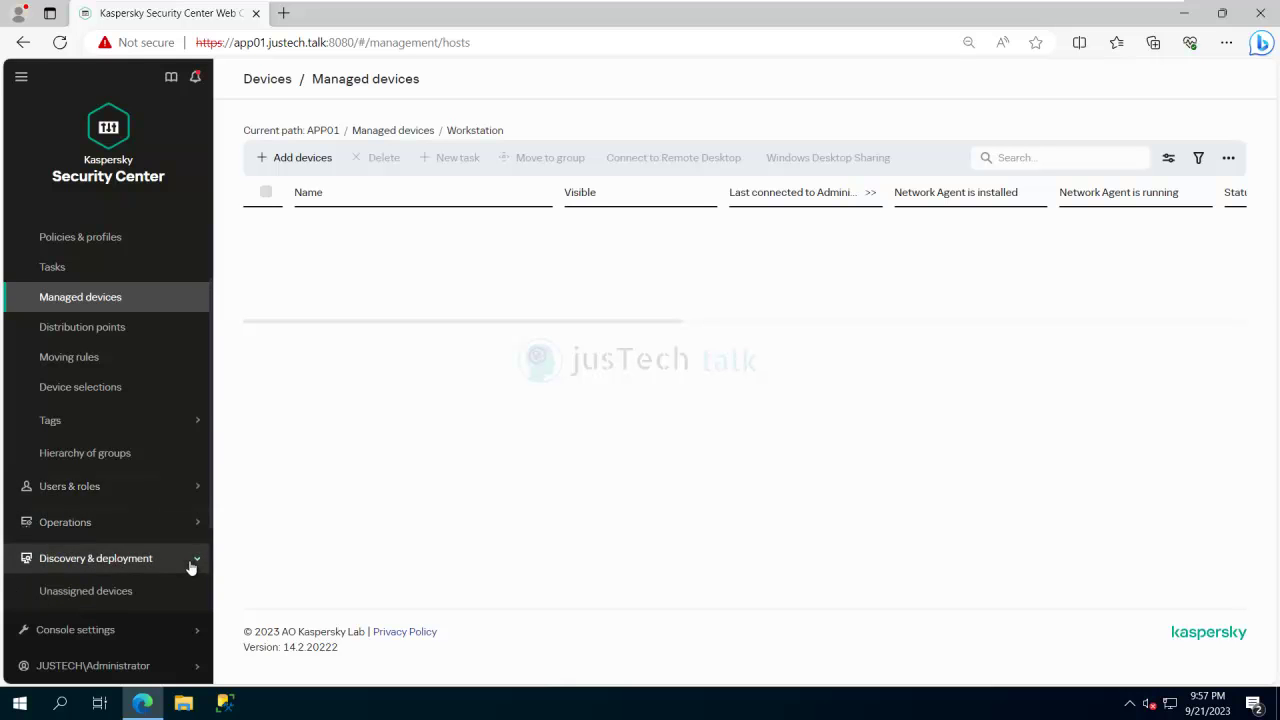
pyautogui.scroll(-2, 143, 590)
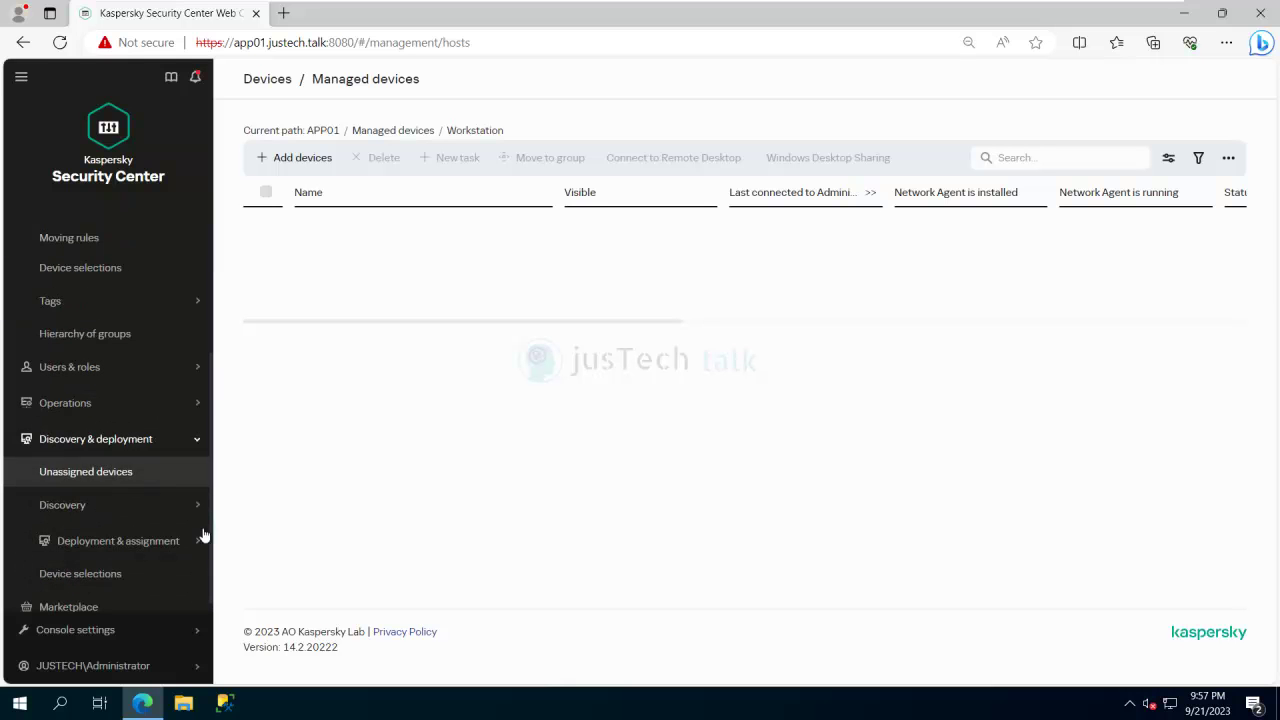
pyautogui.click(114, 472)
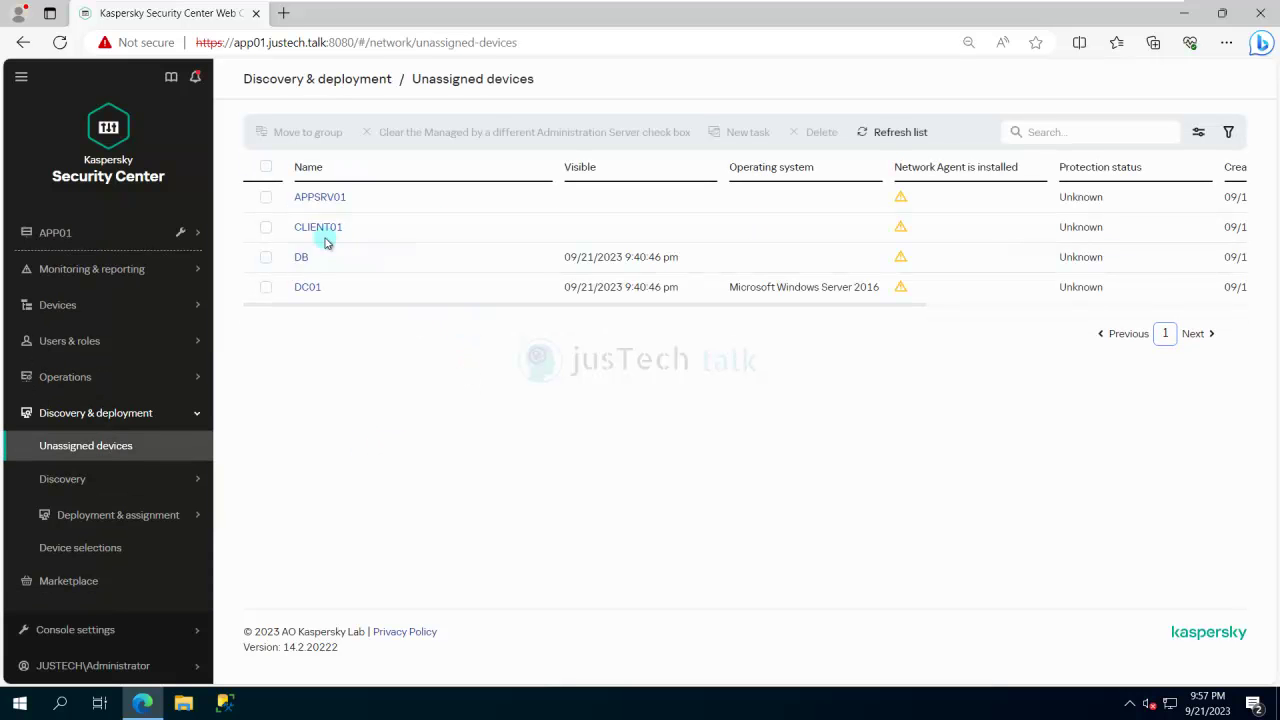
# Start a remote installation task for CLIENT01 and name it "Install KES 12.2 Remotely"
pyautogui.click(266, 228)
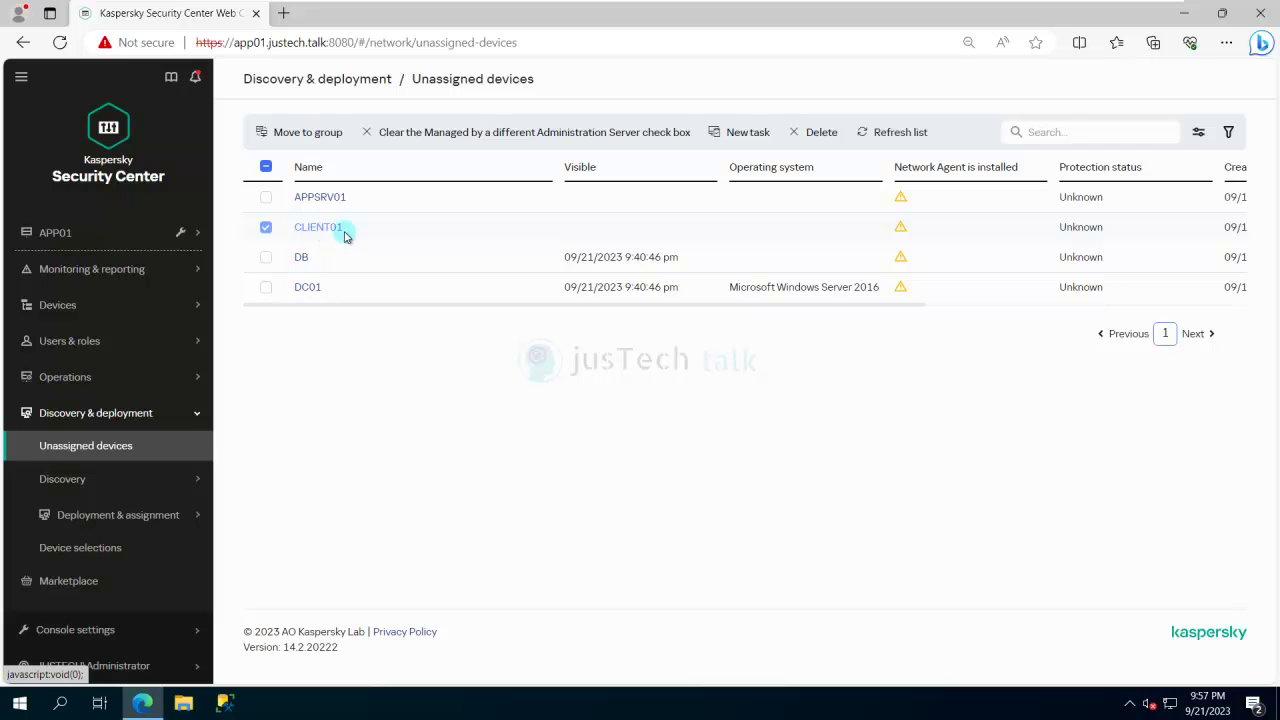
pyautogui.click(749, 134)
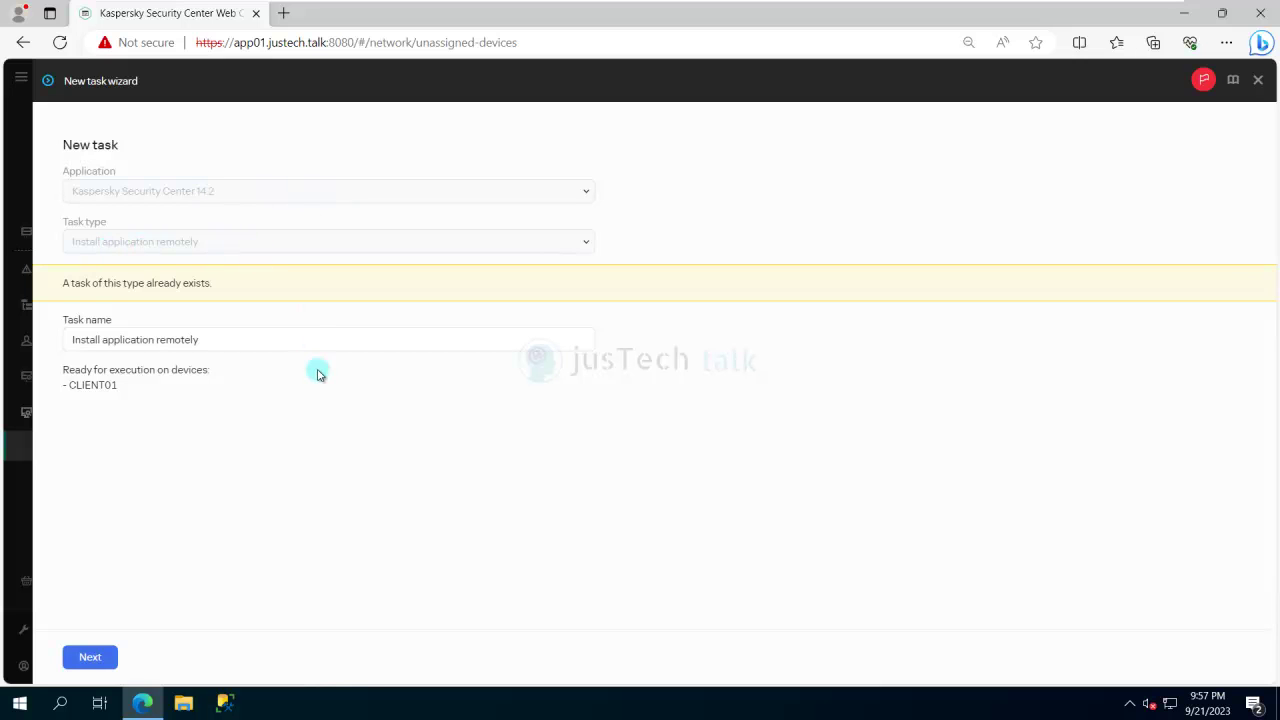
pyautogui.tripleClick(212, 343)
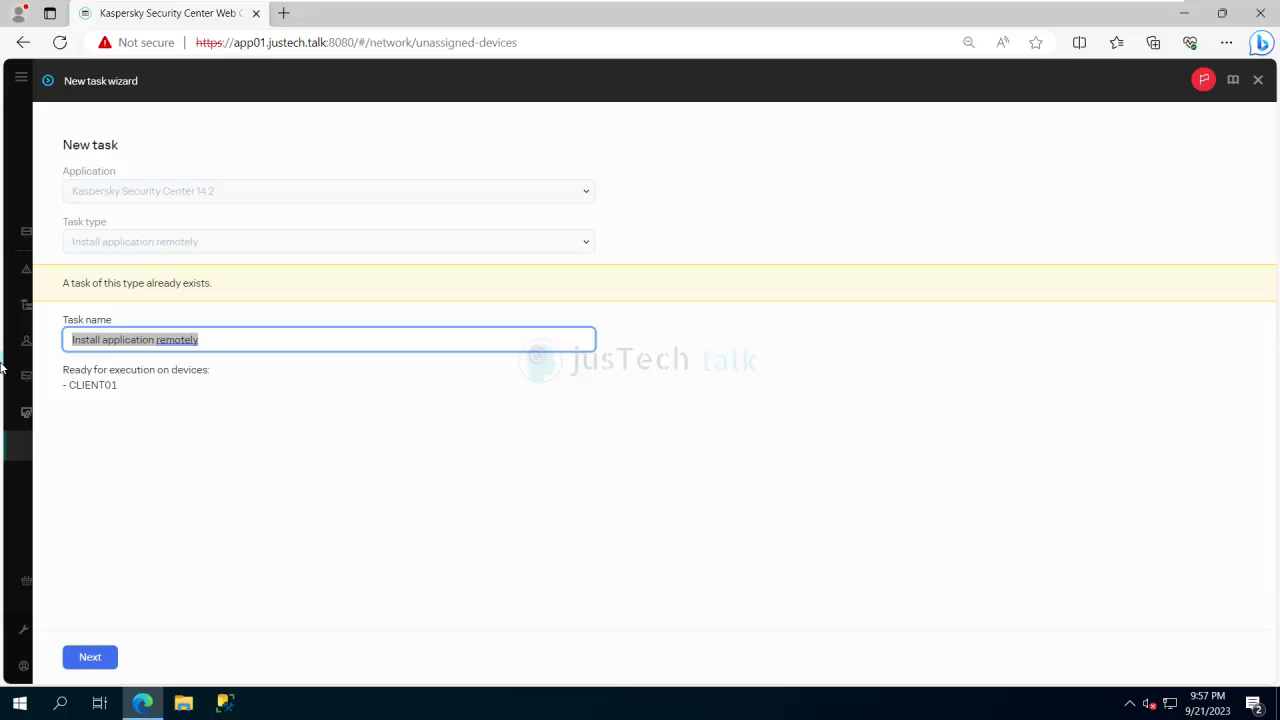
pyautogui.write('INsta')
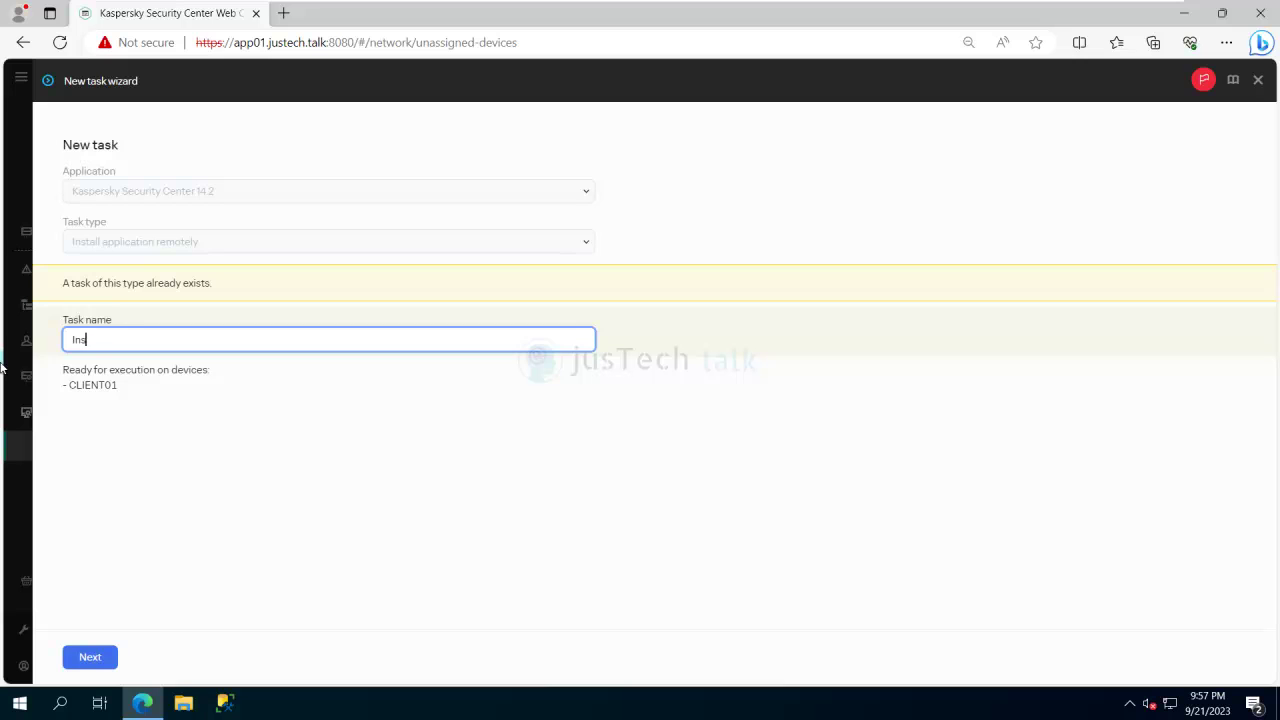
pyautogui.write('ll KES 12.2 Remotely')
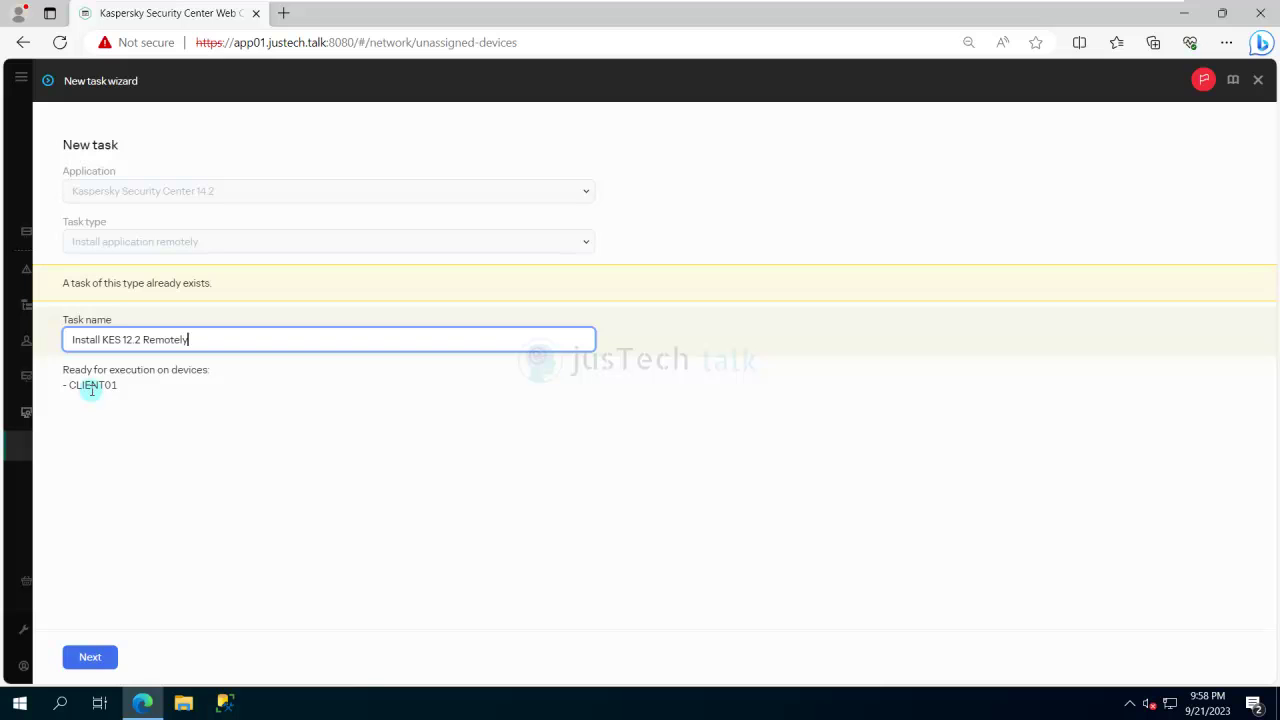
pyautogui.click(99, 658)
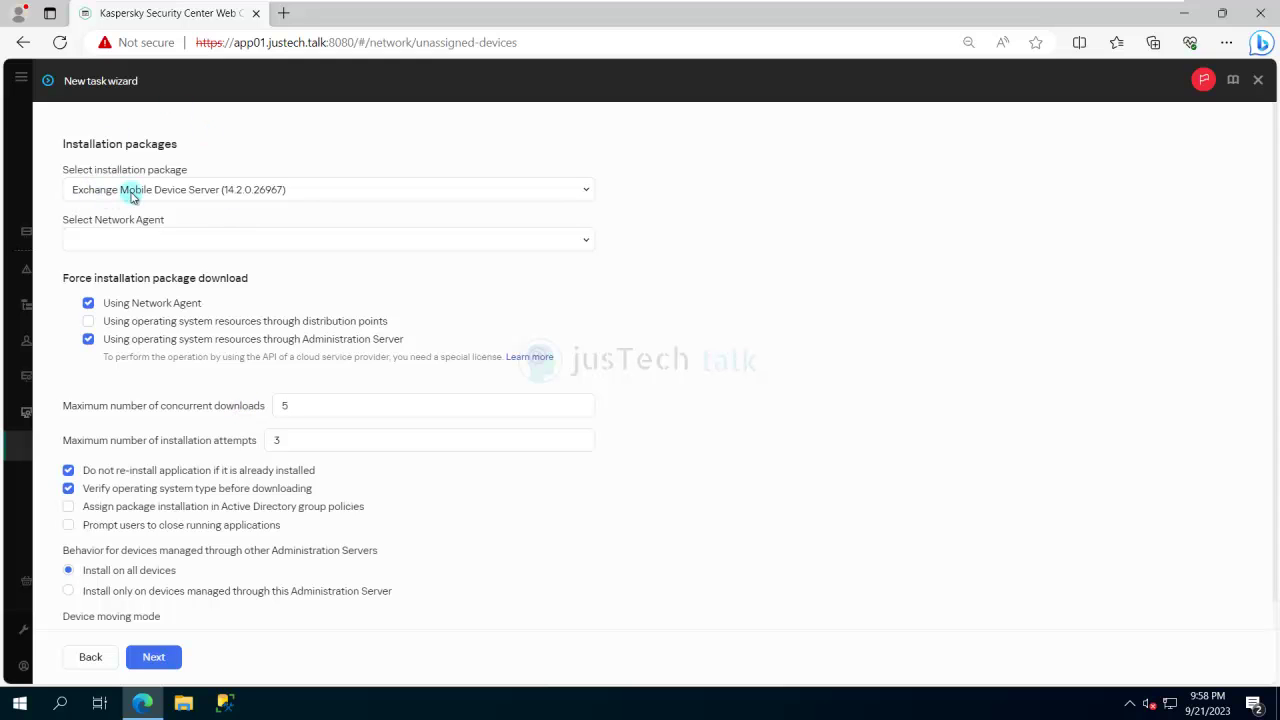
# Choose Kaspersky Endpoint Security 12.2 as the installation package and Kaspersky Security Center Network Agent (14.2.0.26967) as the Network Agent
pyautogui.click(585, 190)
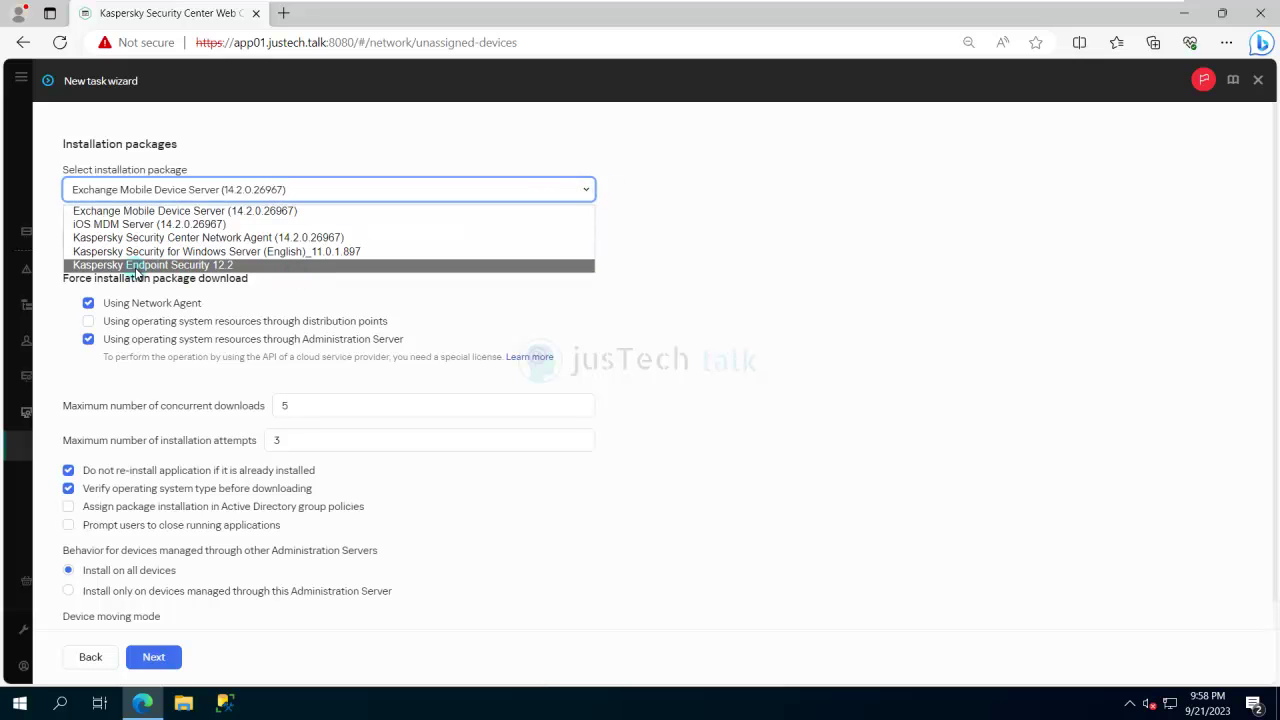
pyautogui.click(190, 266)
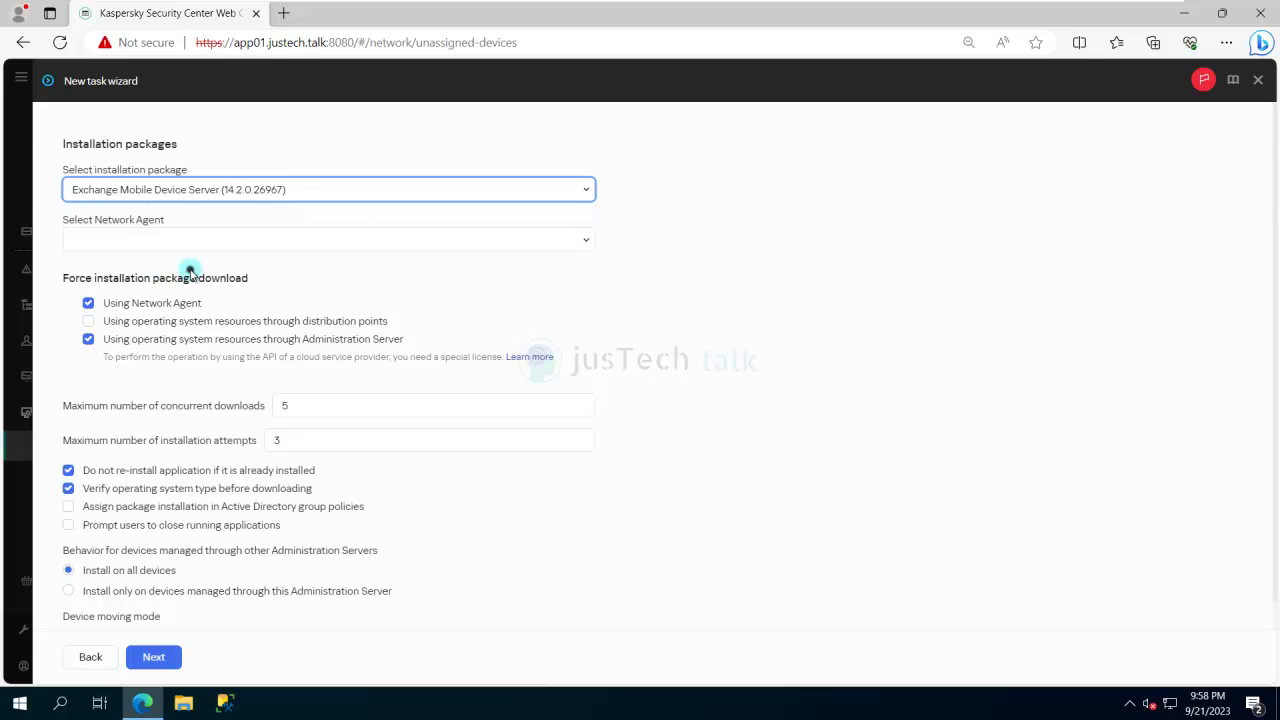
pyautogui.click(587, 244)
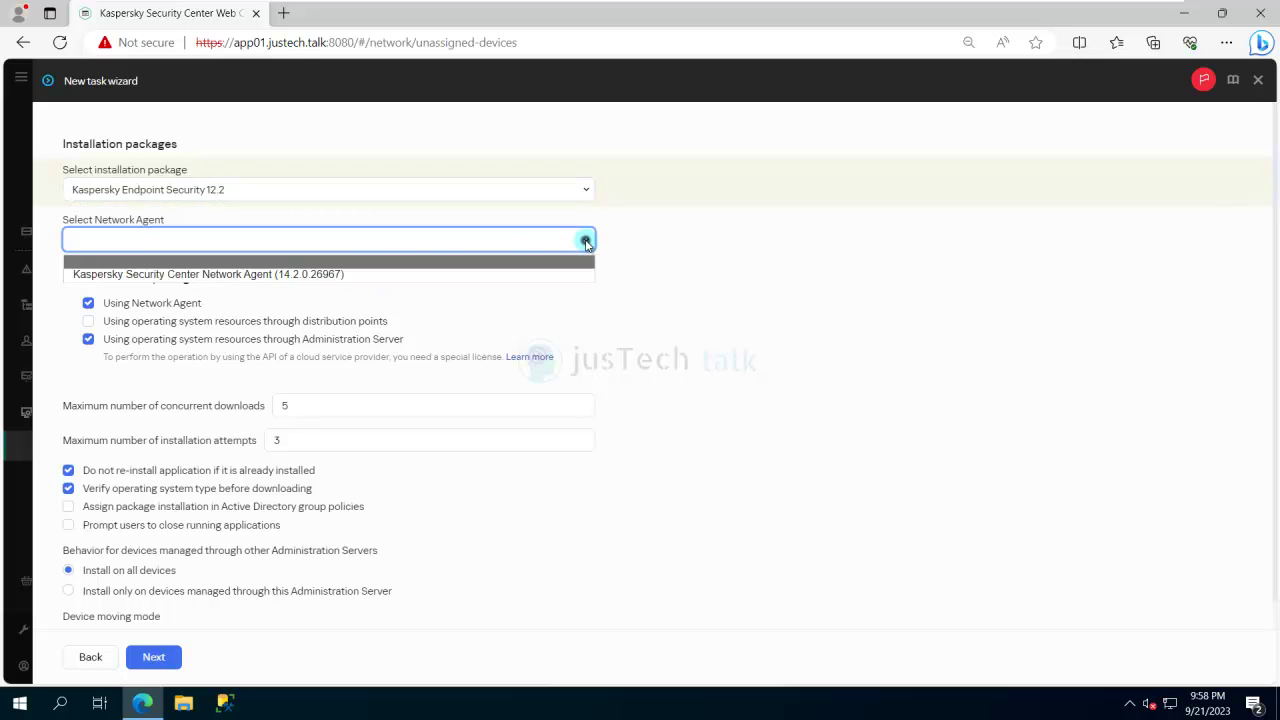
pyautogui.click(254, 275)
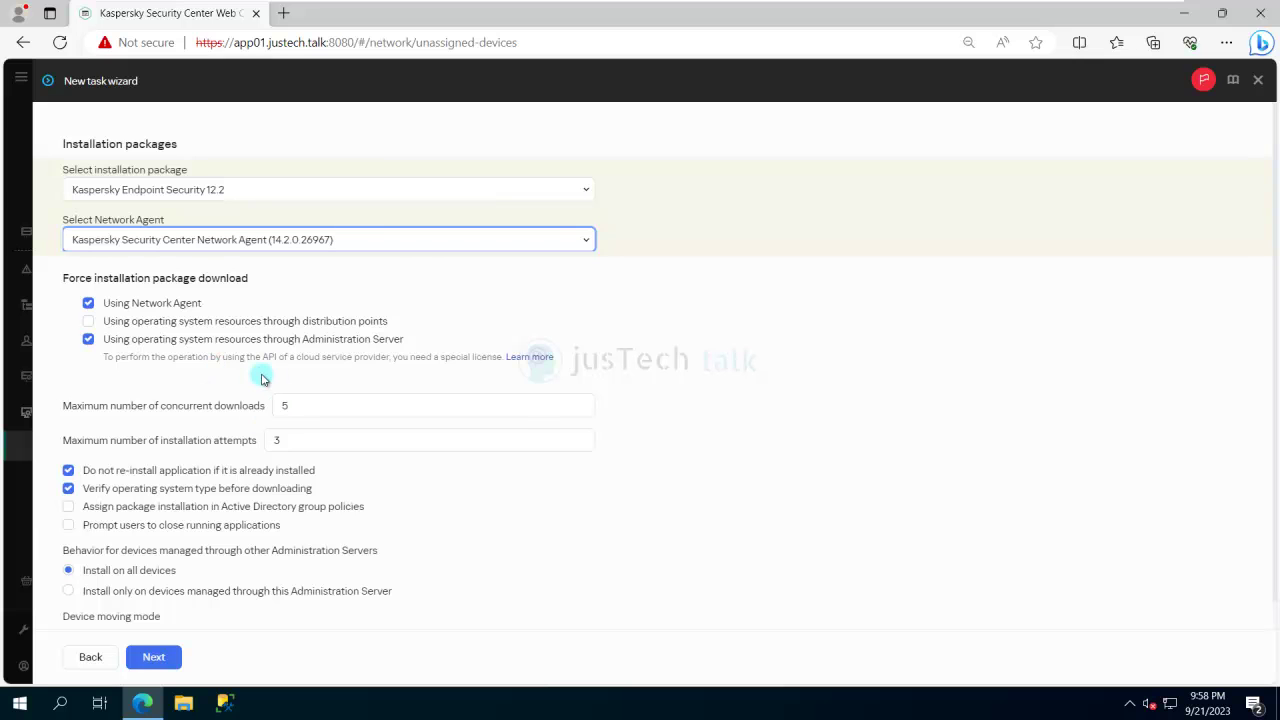
# Have the task move unassigned devices to the Workstation administration group, and continue to the restart options
pyautogui.scroll(-1, 262, 378)
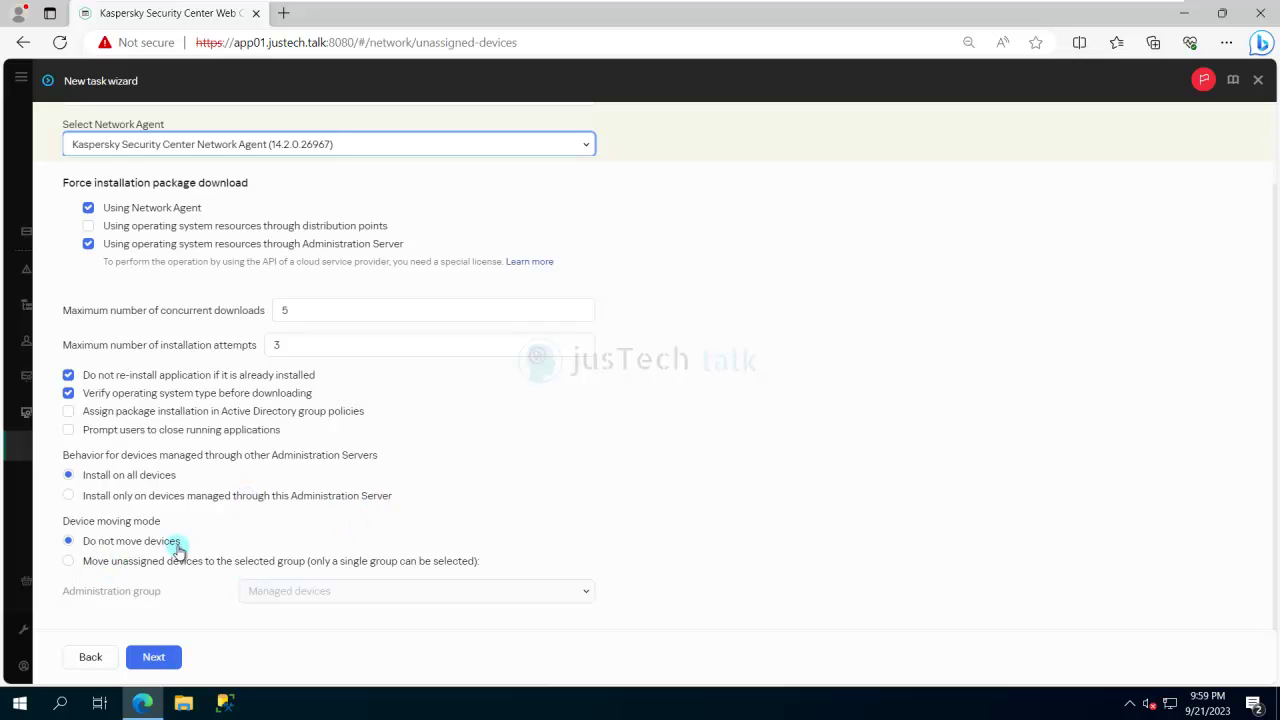
pyautogui.click(68, 561)
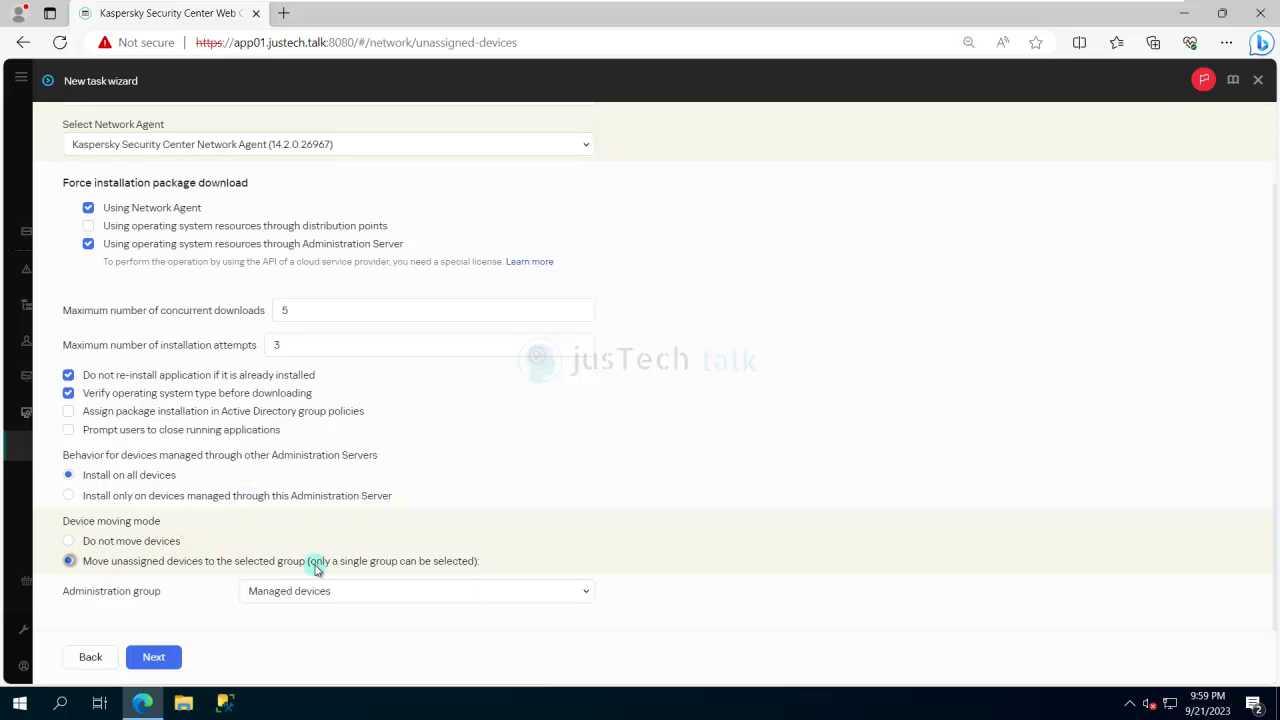
pyautogui.click(584, 593)
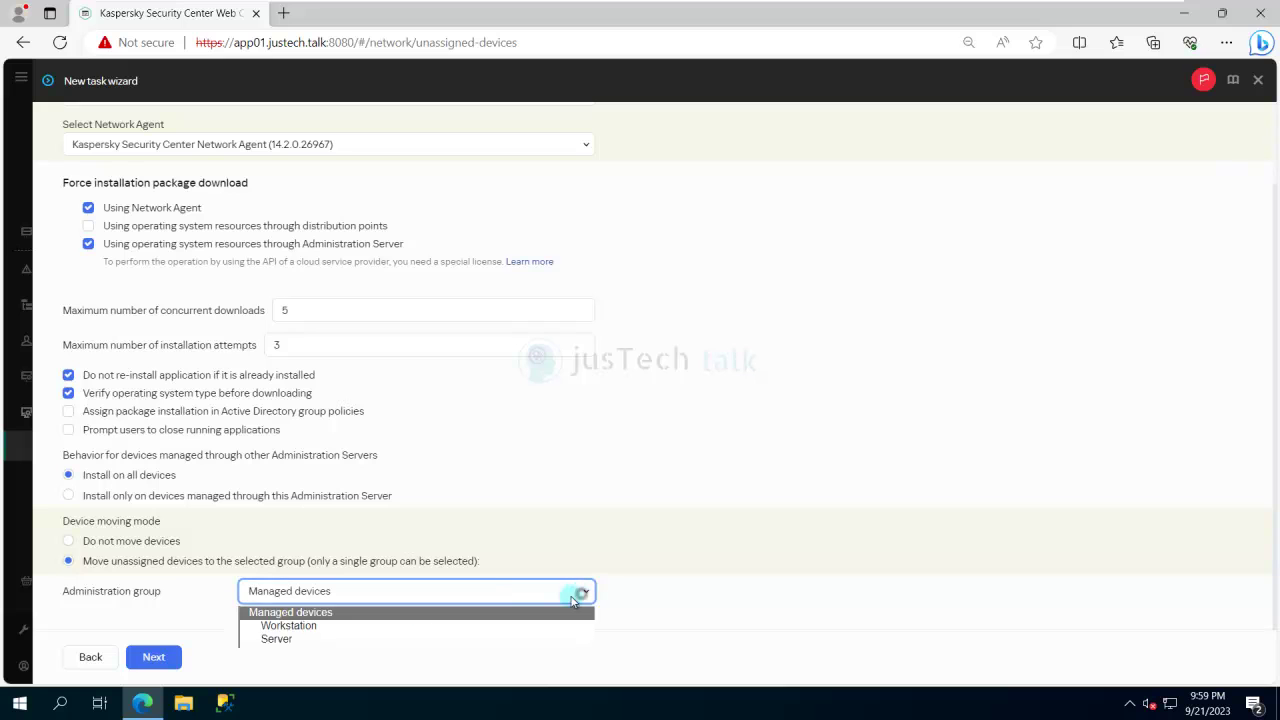
pyautogui.click(310, 627)
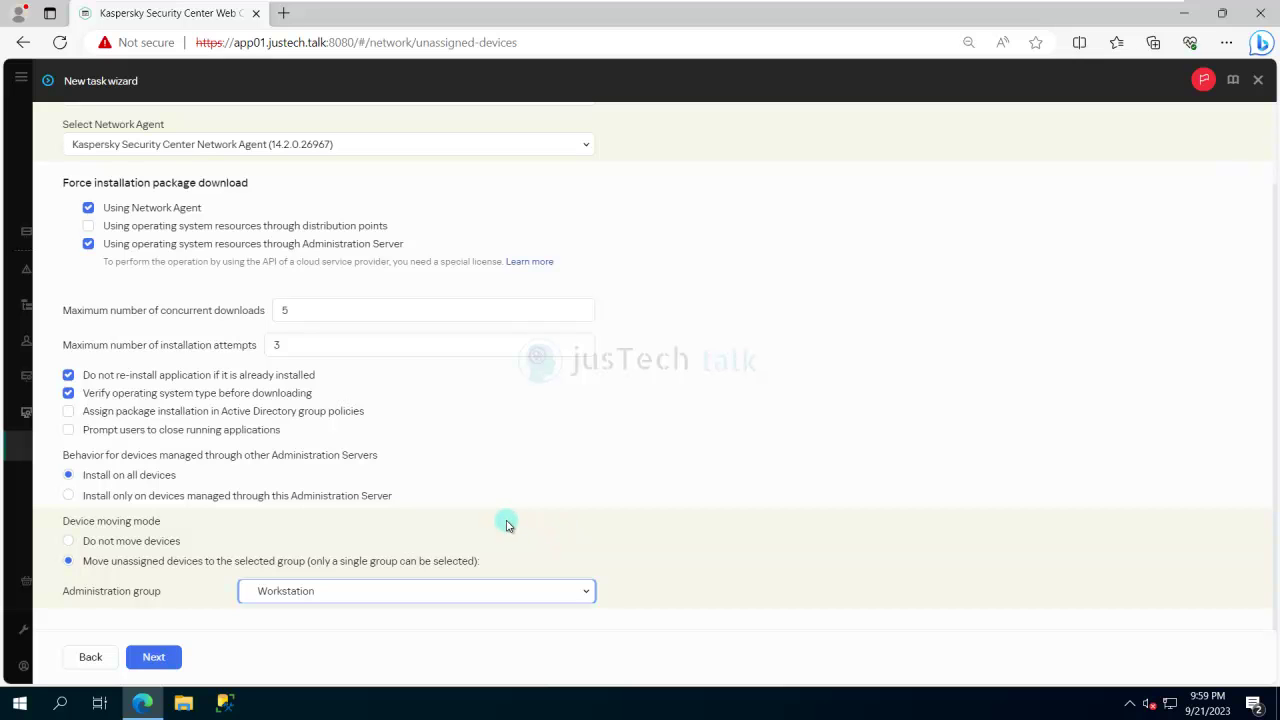
pyautogui.click(169, 663)
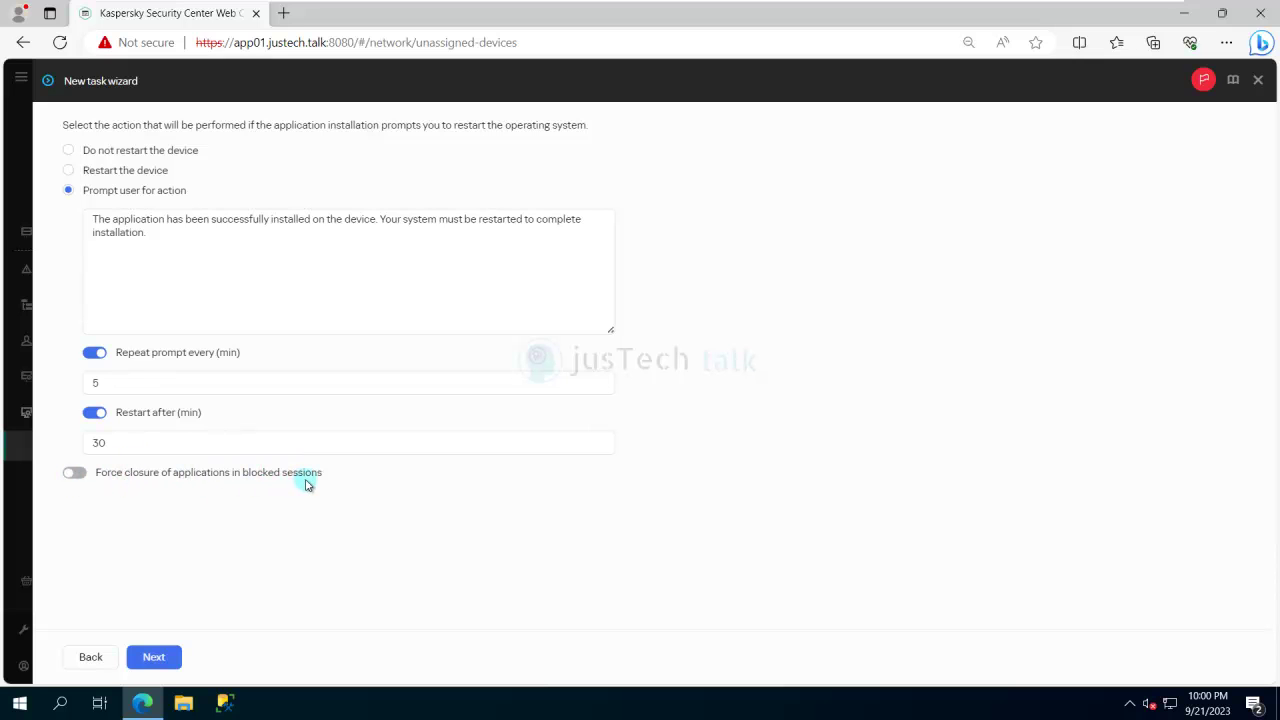
# Accept the restart options with forced closure of applications off, and set device access to "Account required (Network Agent is not used)"
pyautogui.click(72, 473)
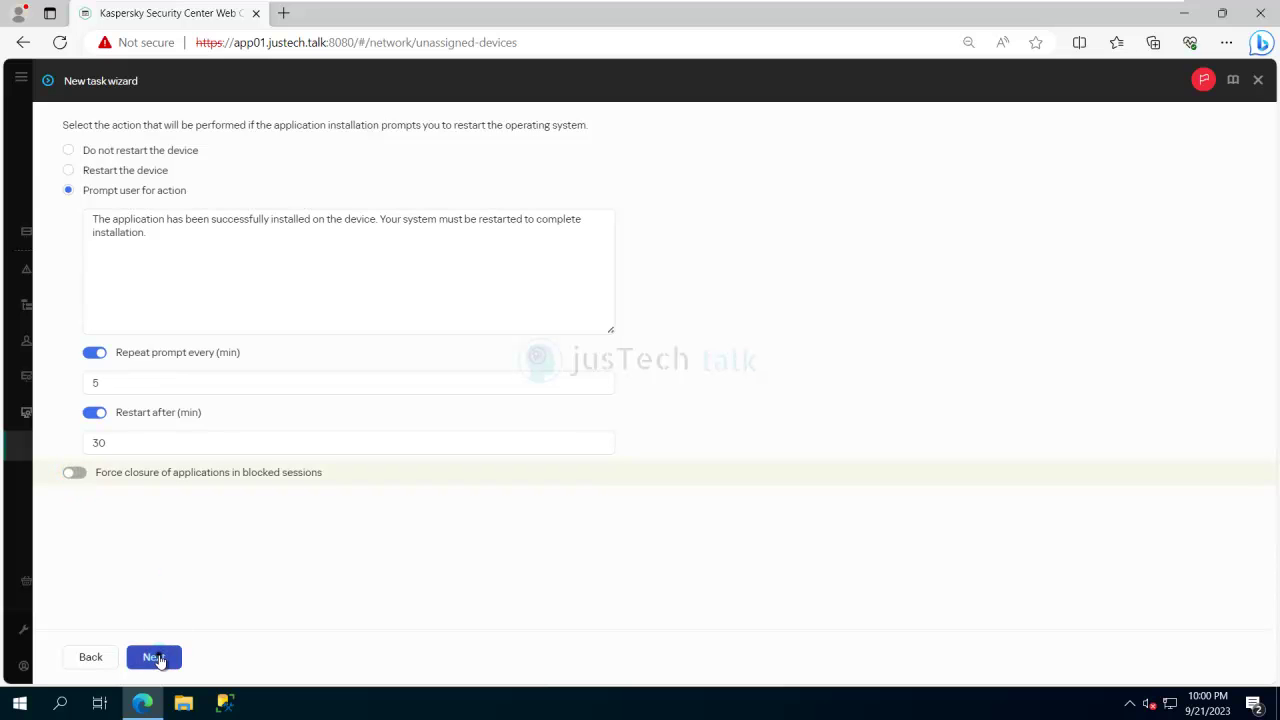
pyautogui.click(155, 657)
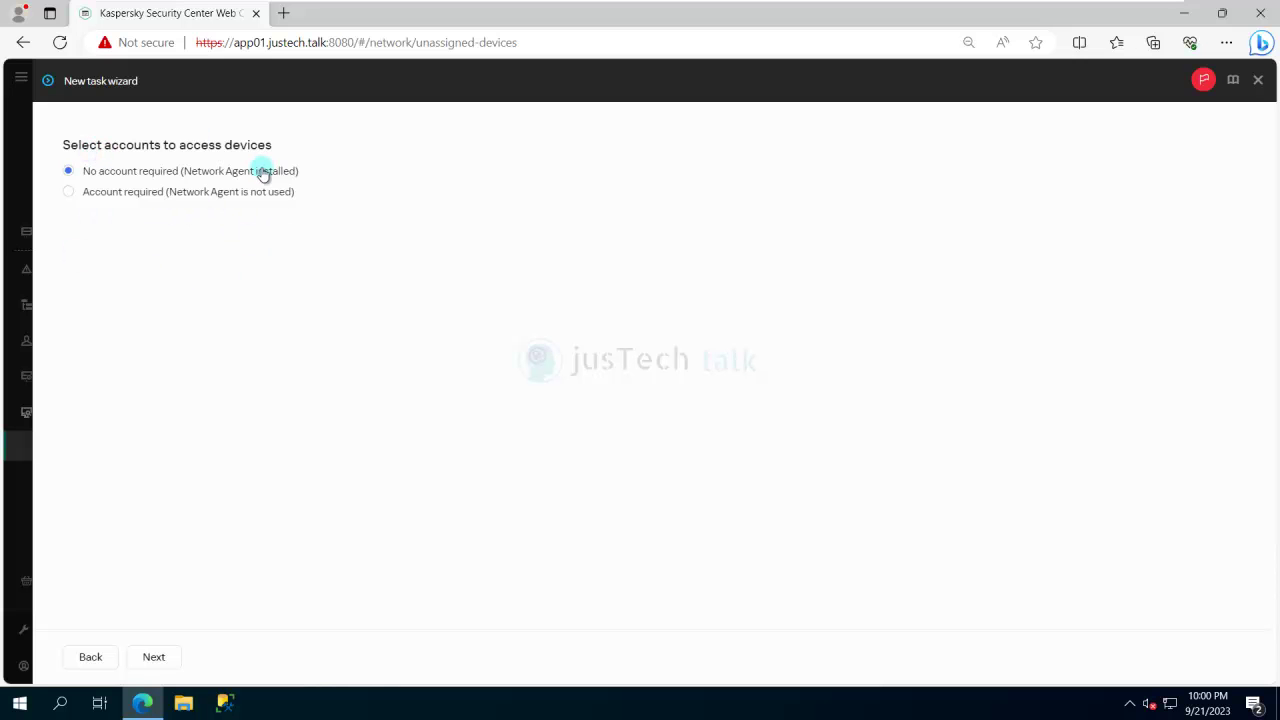
pyautogui.click(68, 193)
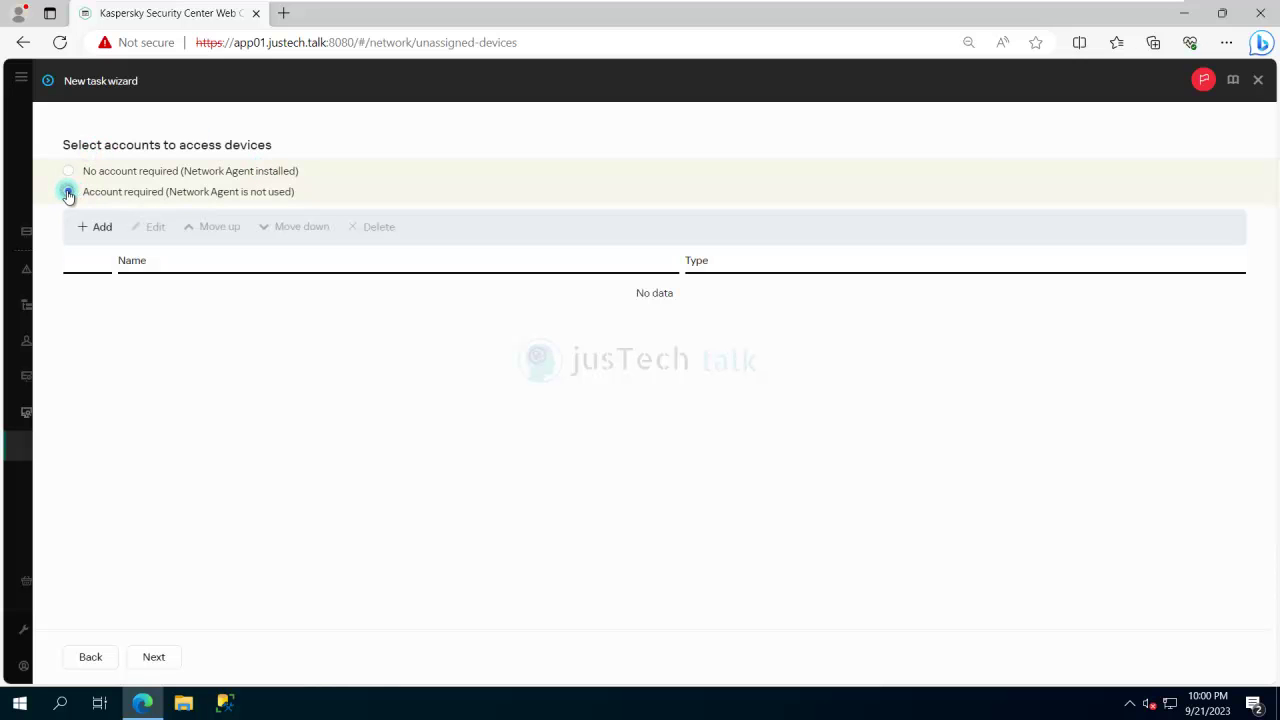
# Add the local account justech\administrator for device access, entering its account name and password
pyautogui.click(100, 228)
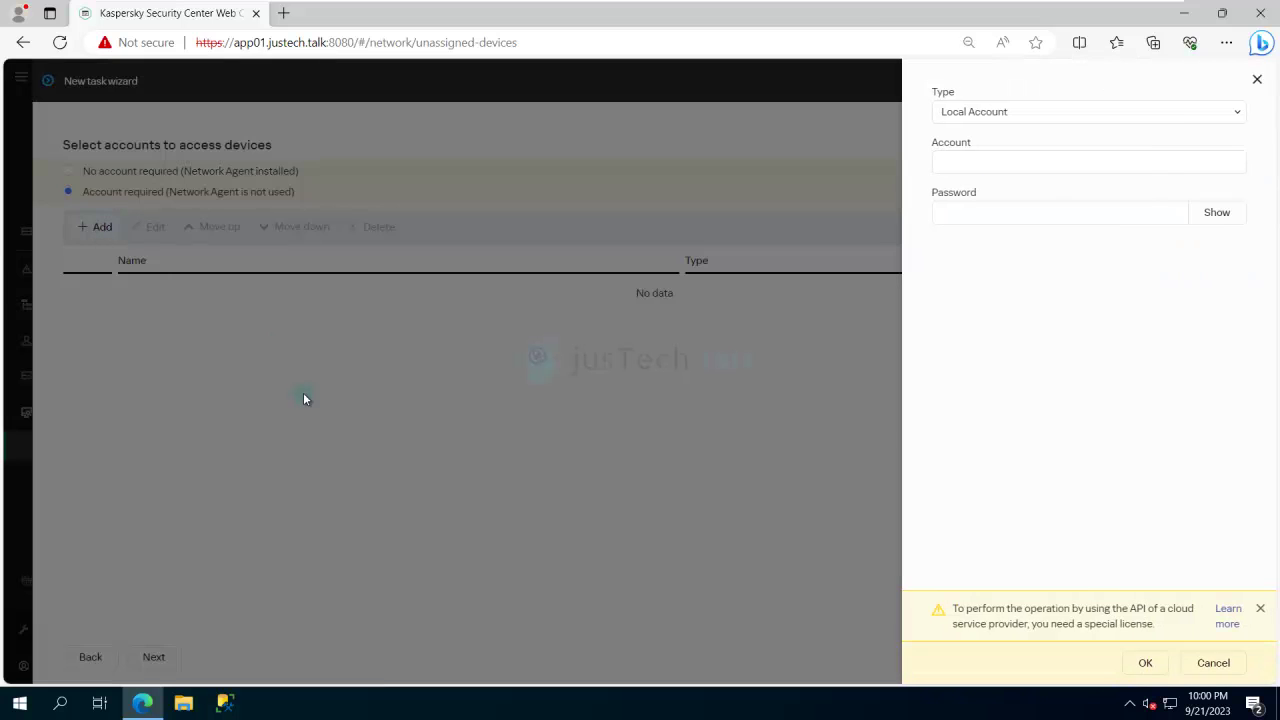
pyautogui.click(981, 160)
pyautogui.write('justech\\administrator')
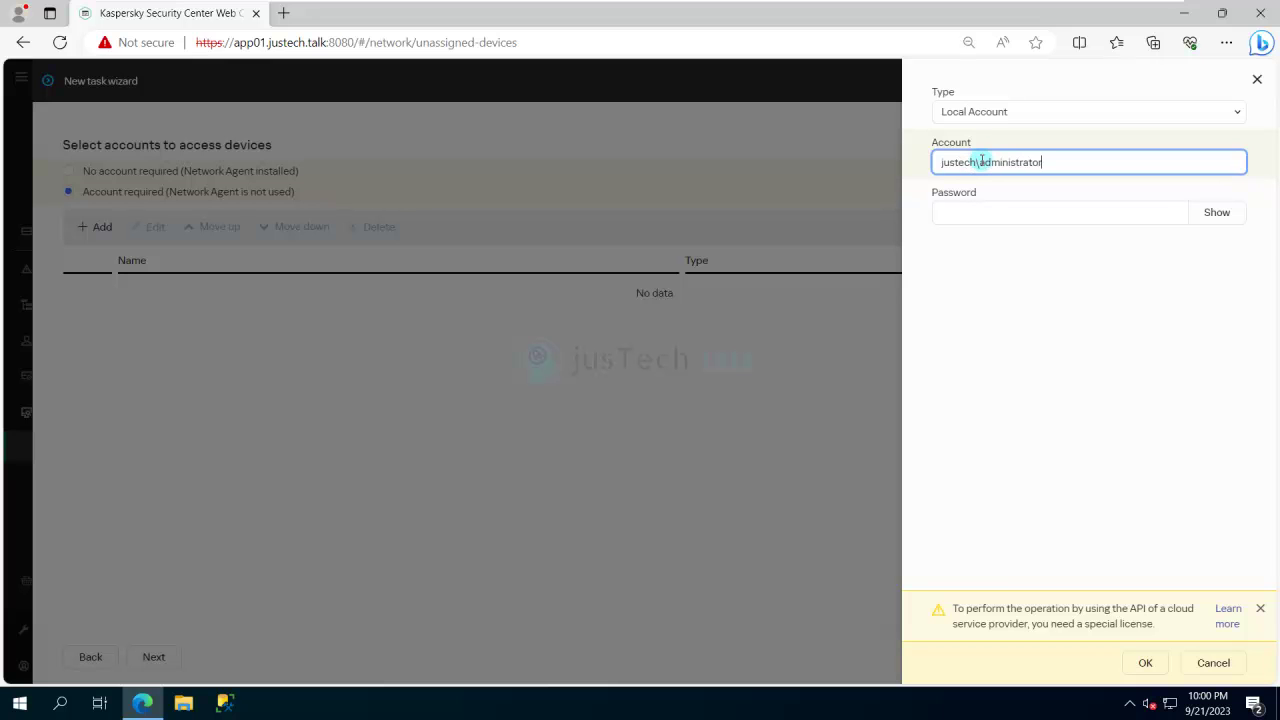
pyautogui.press('Tab')
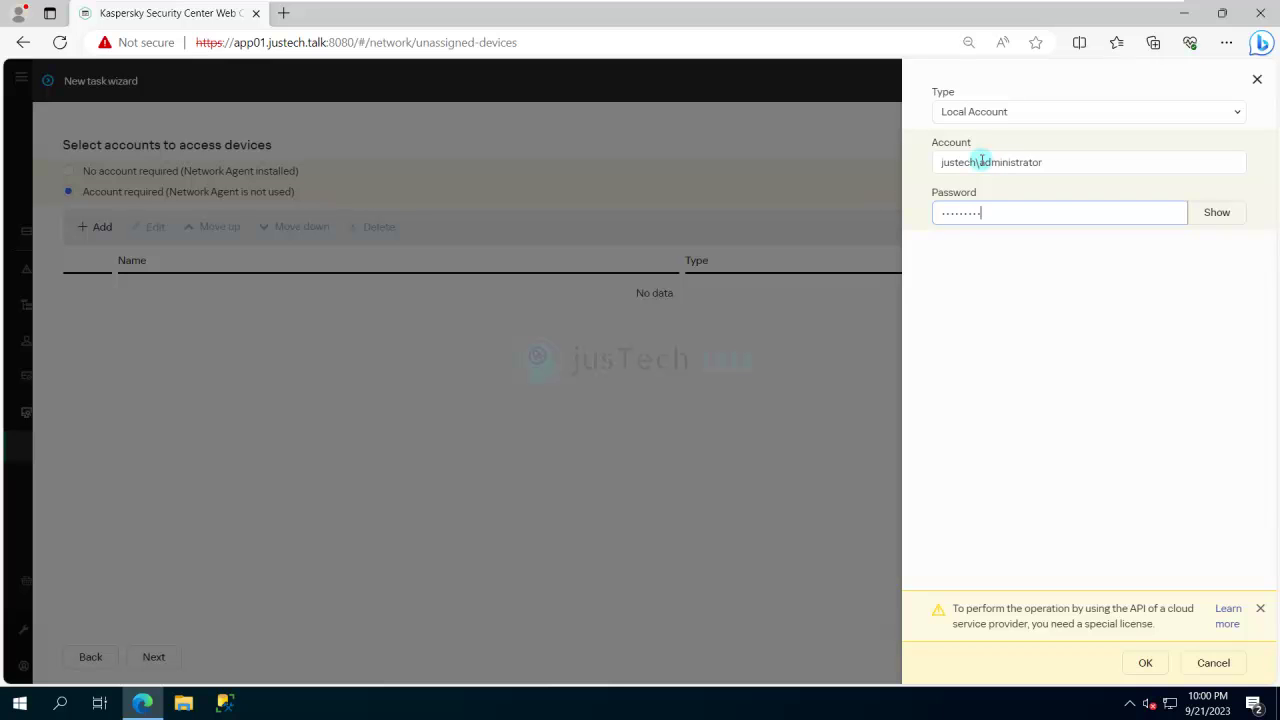
pyautogui.click(1260, 608)
pyautogui.click(1148, 663)
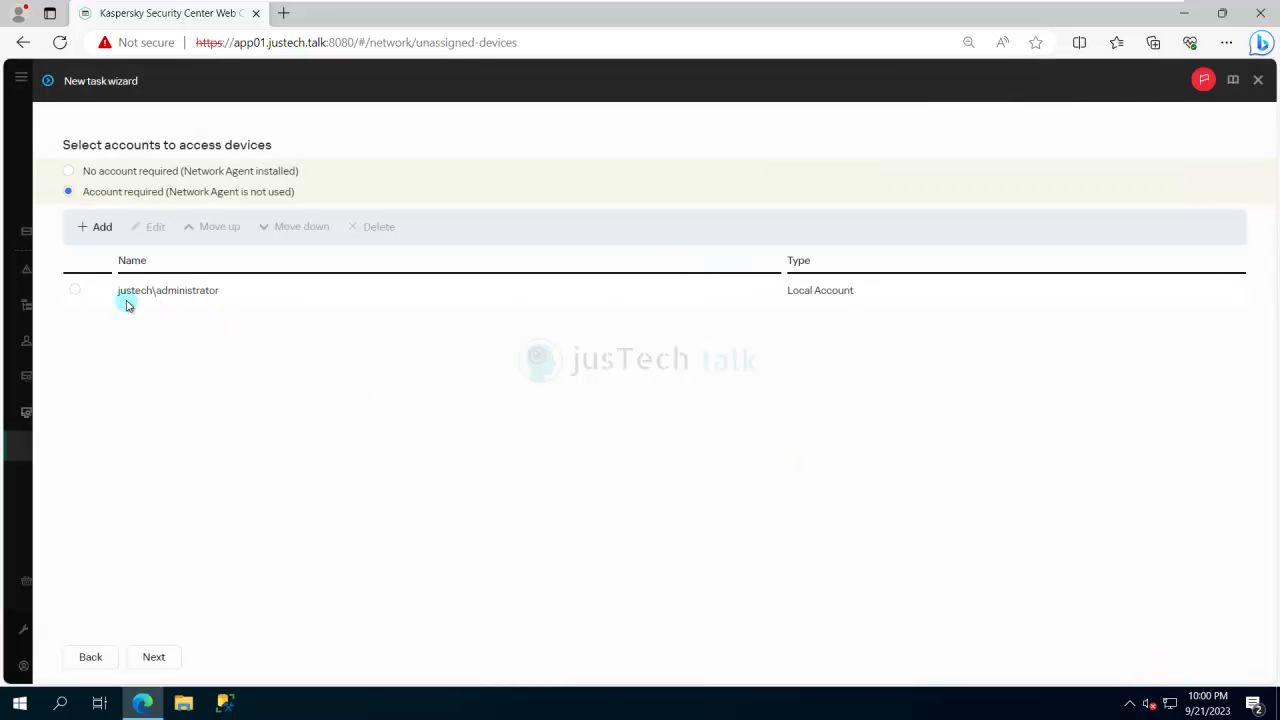
# Select the justech\administrator account and finish creating the task, with its details set to open when creation is complete
pyautogui.click(75, 291)
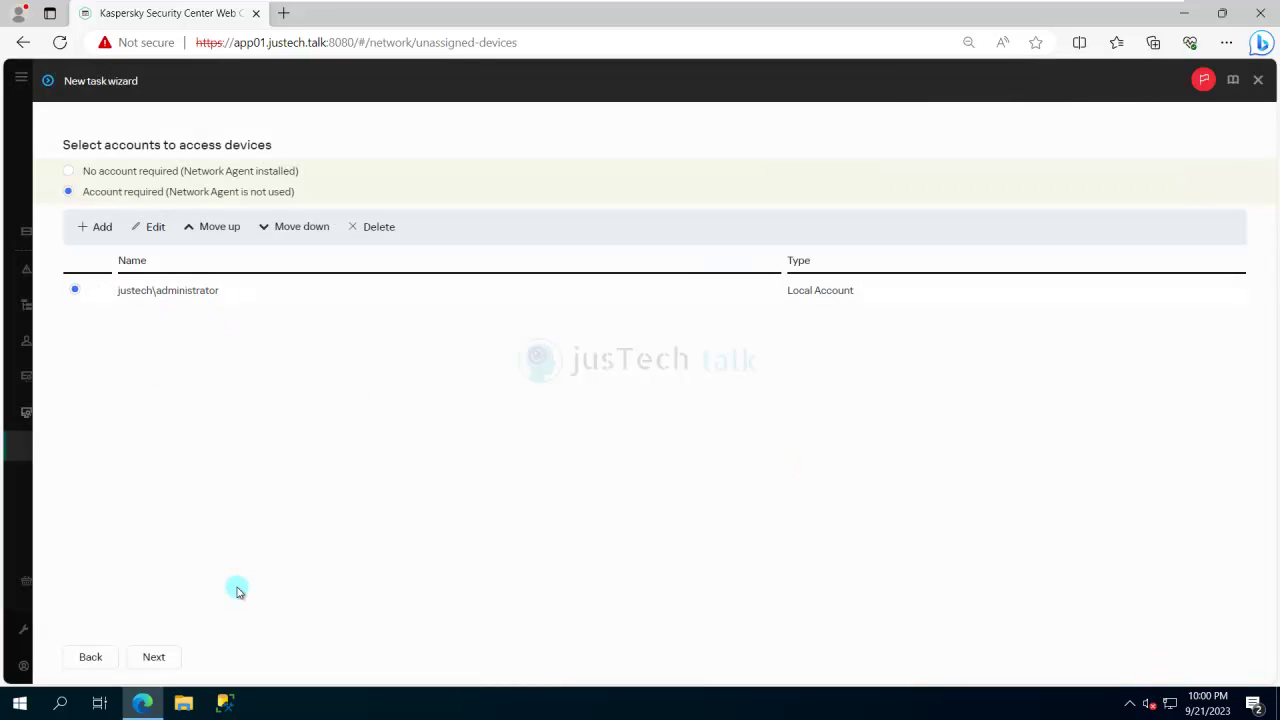
pyautogui.click(155, 658)
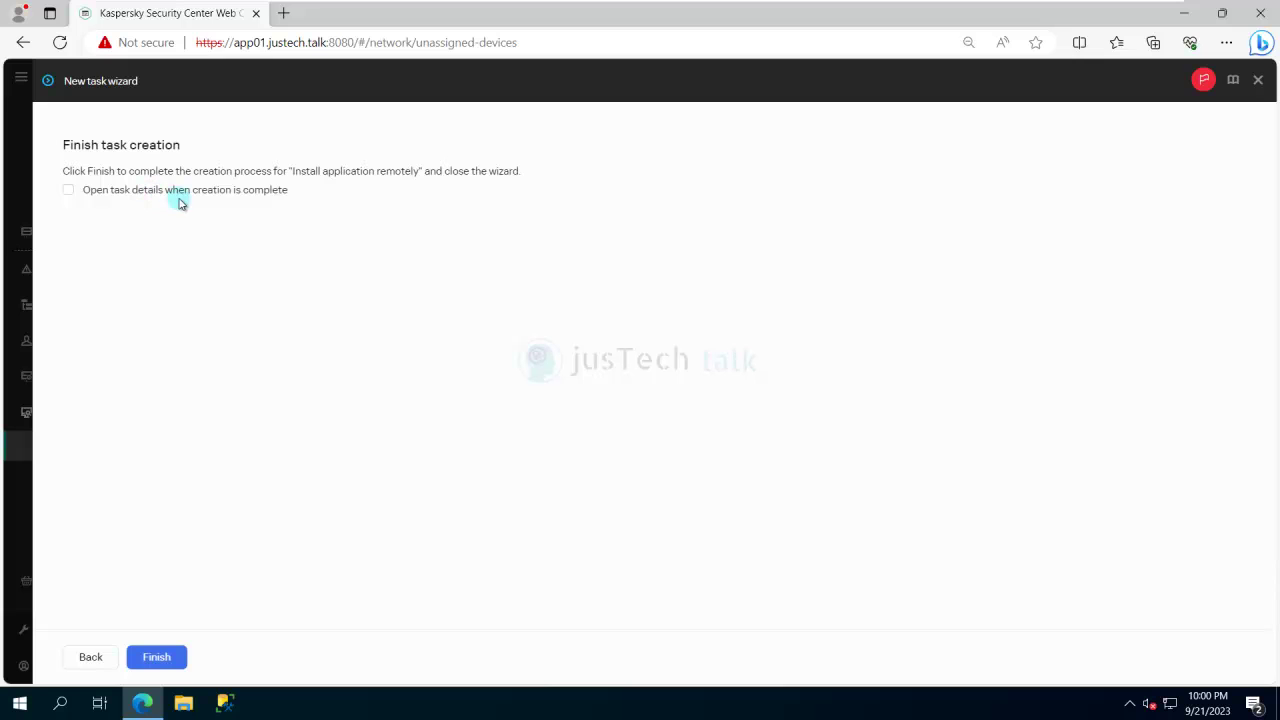
pyautogui.click(69, 192)
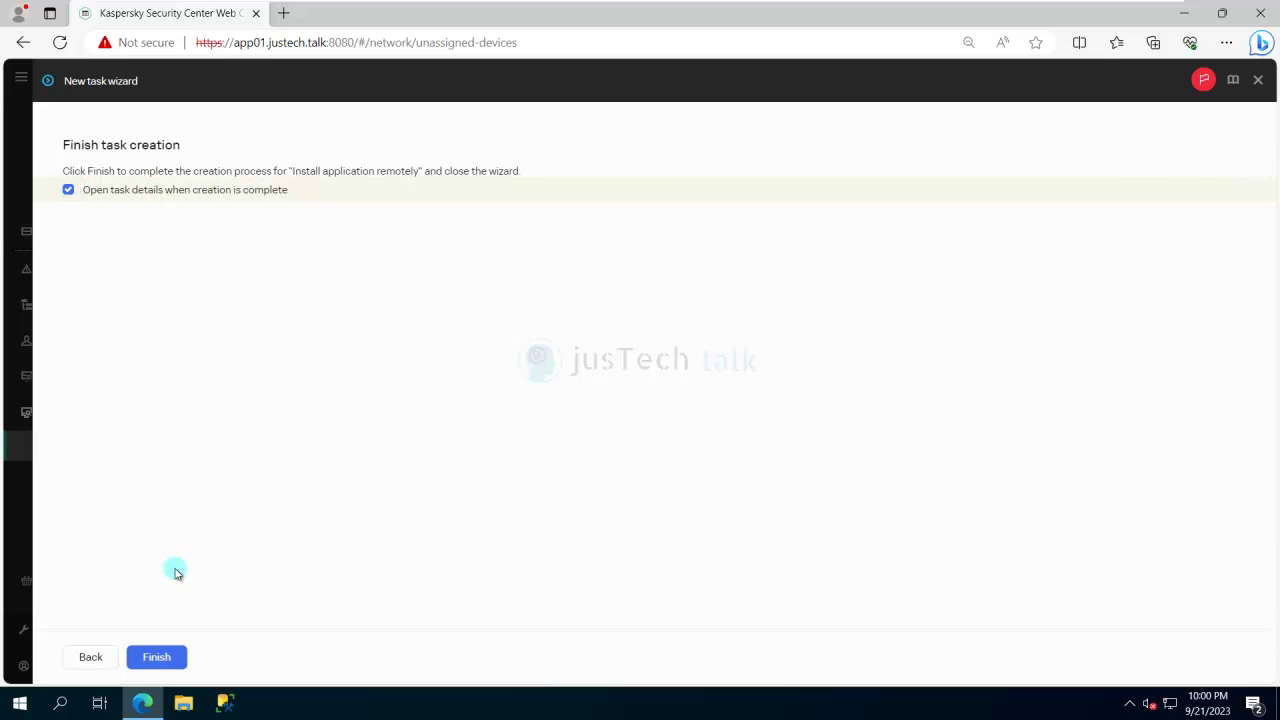
pyautogui.click(164, 662)
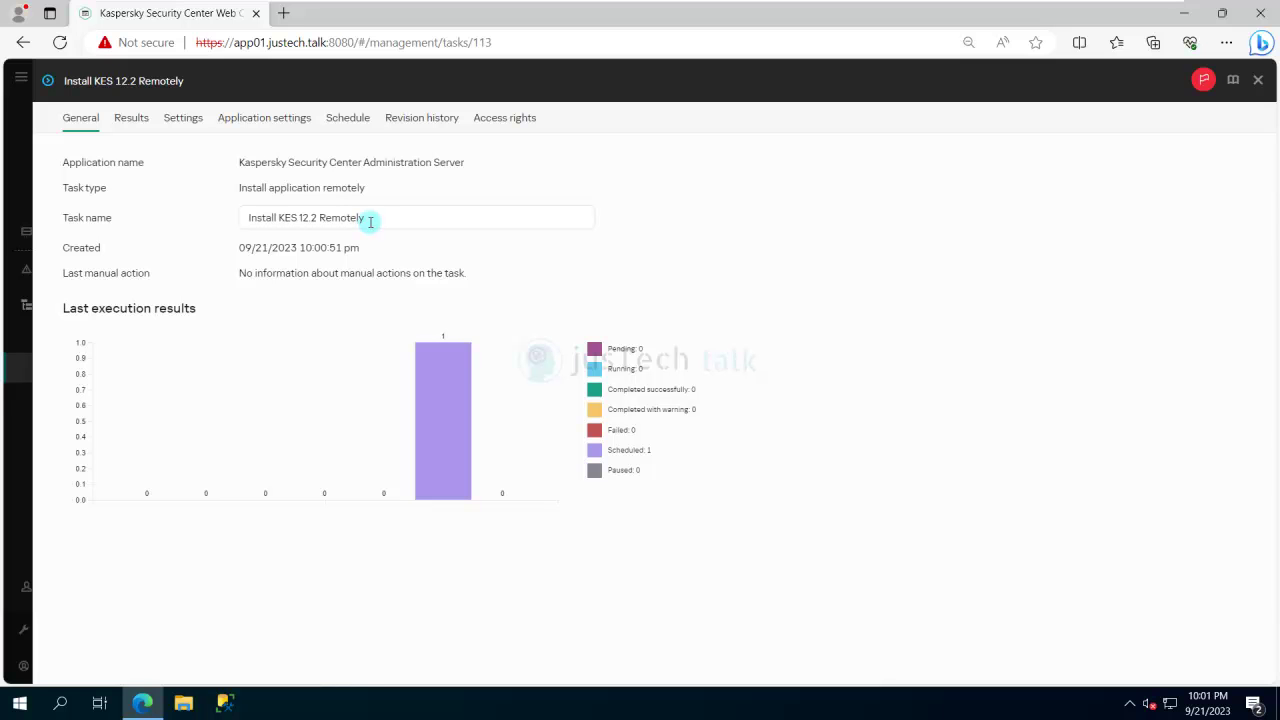
# Review the new task's results, settings, application settings, schedule options, revision history and access rights
pyautogui.click(130, 120)
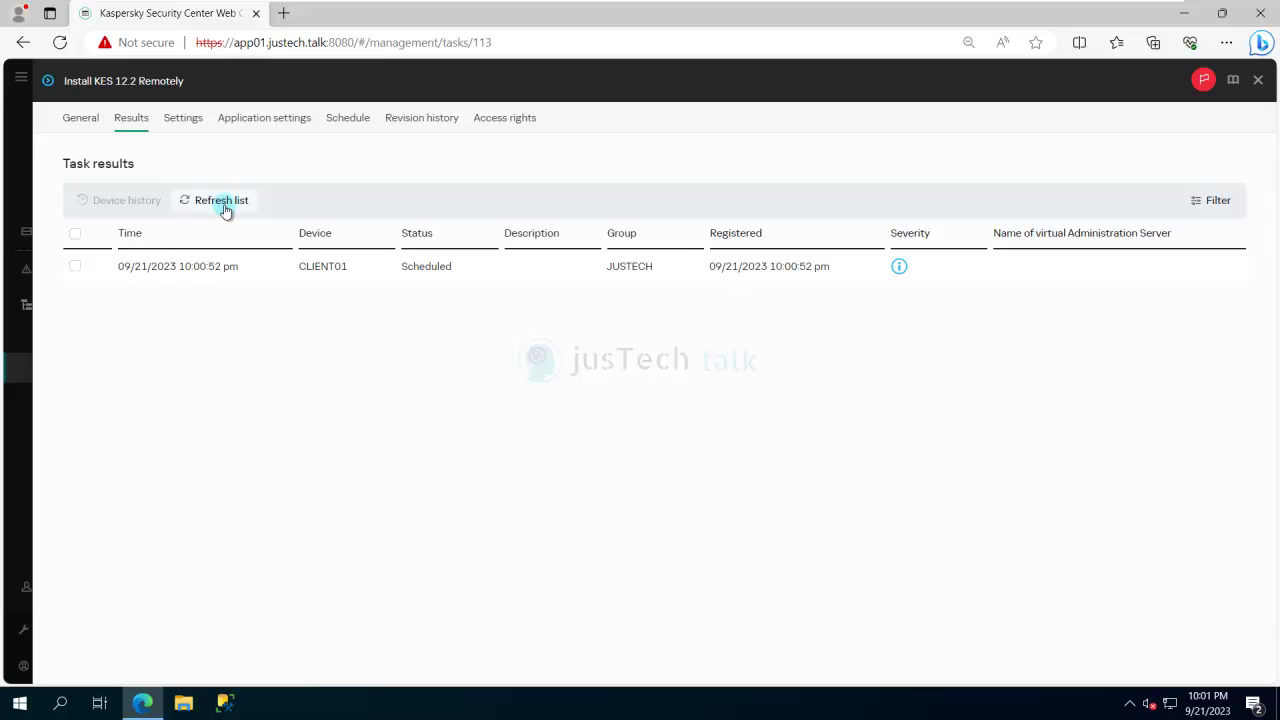
pyautogui.click(899, 268)
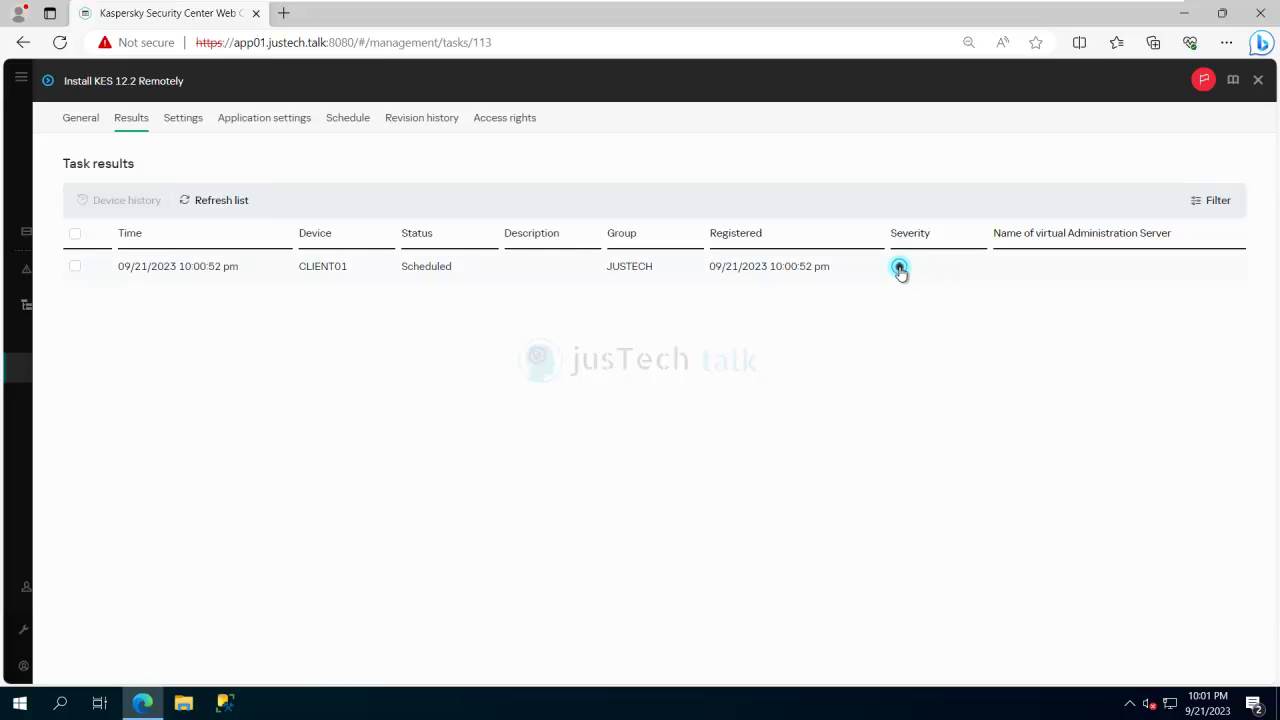
pyautogui.click(180, 120)
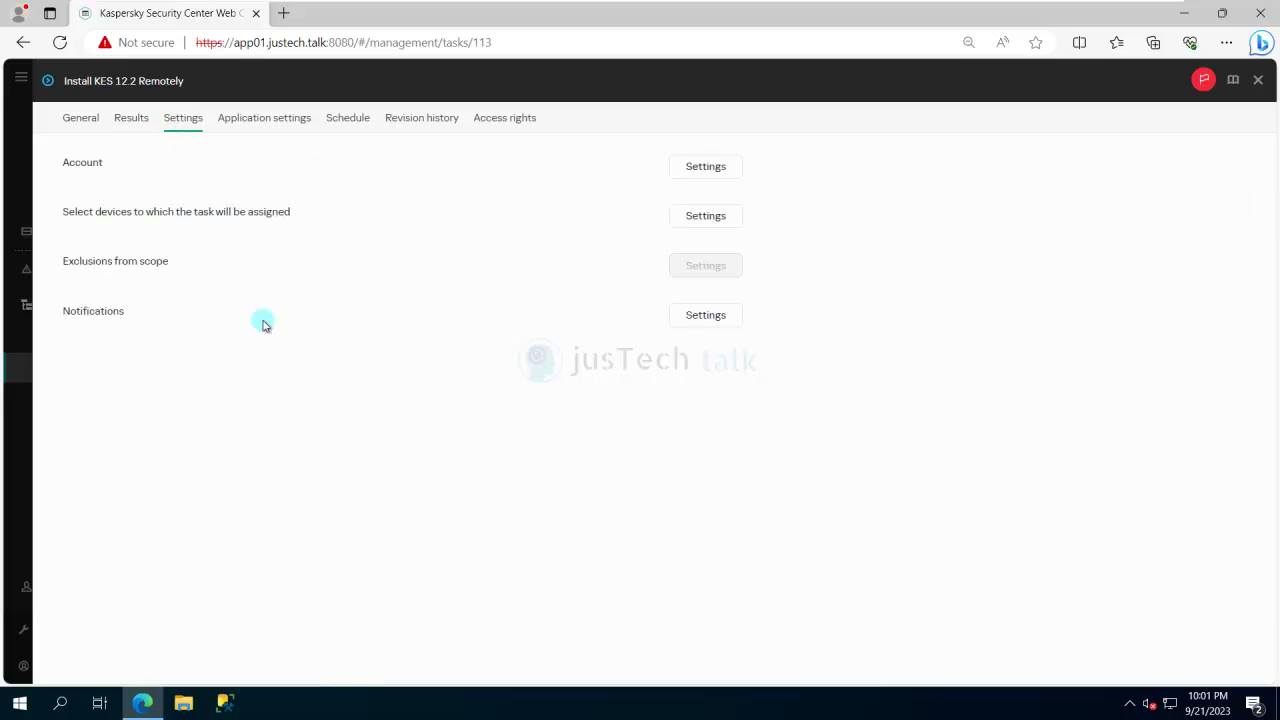
pyautogui.click(269, 122)
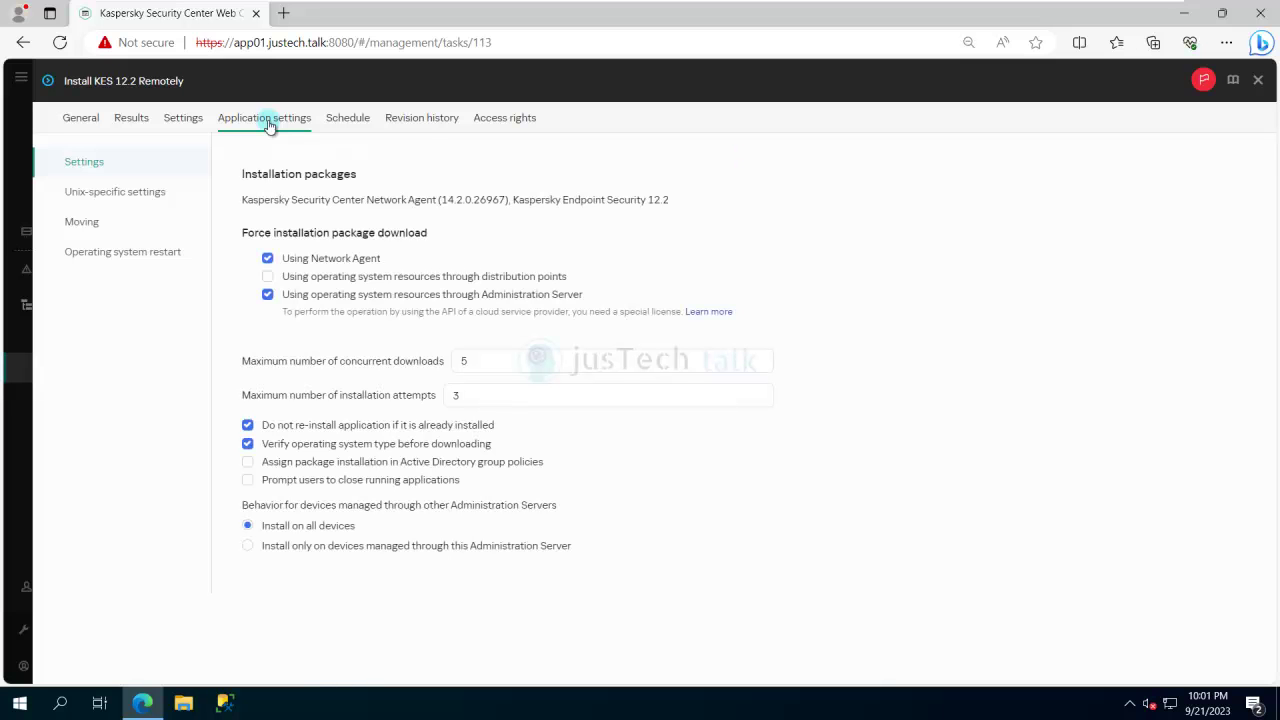
pyautogui.click(358, 124)
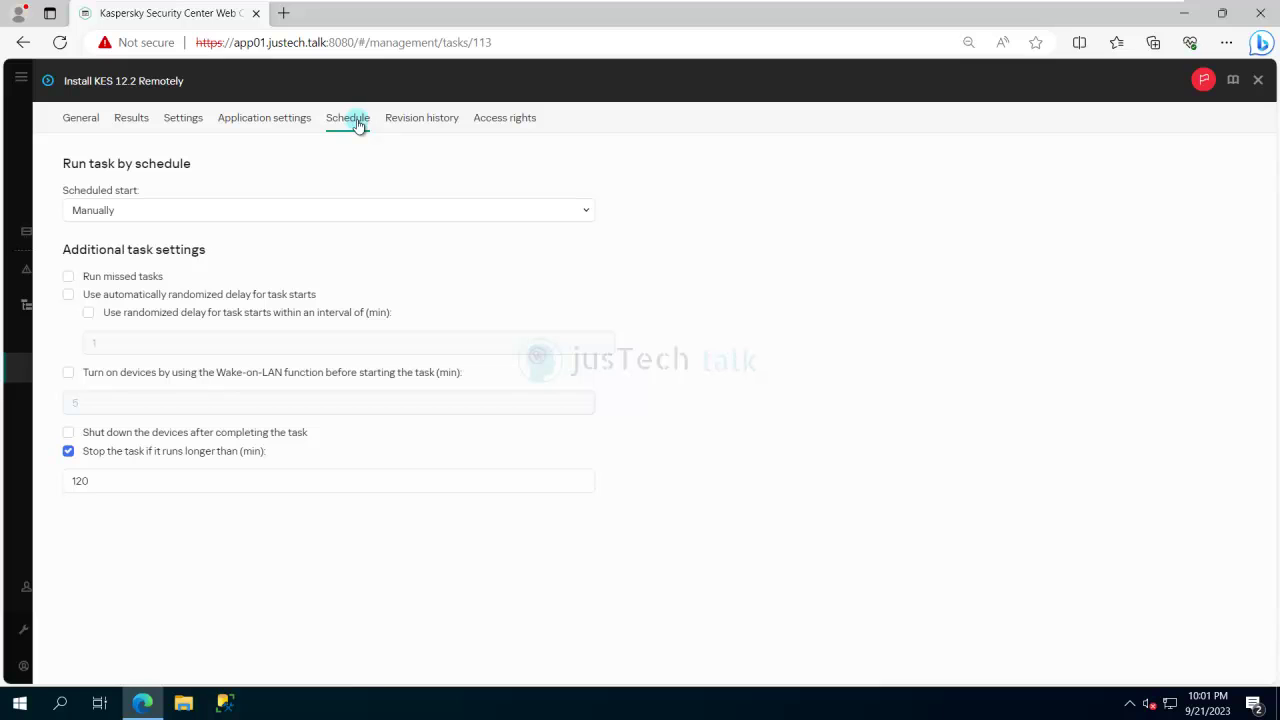
pyautogui.click(587, 213)
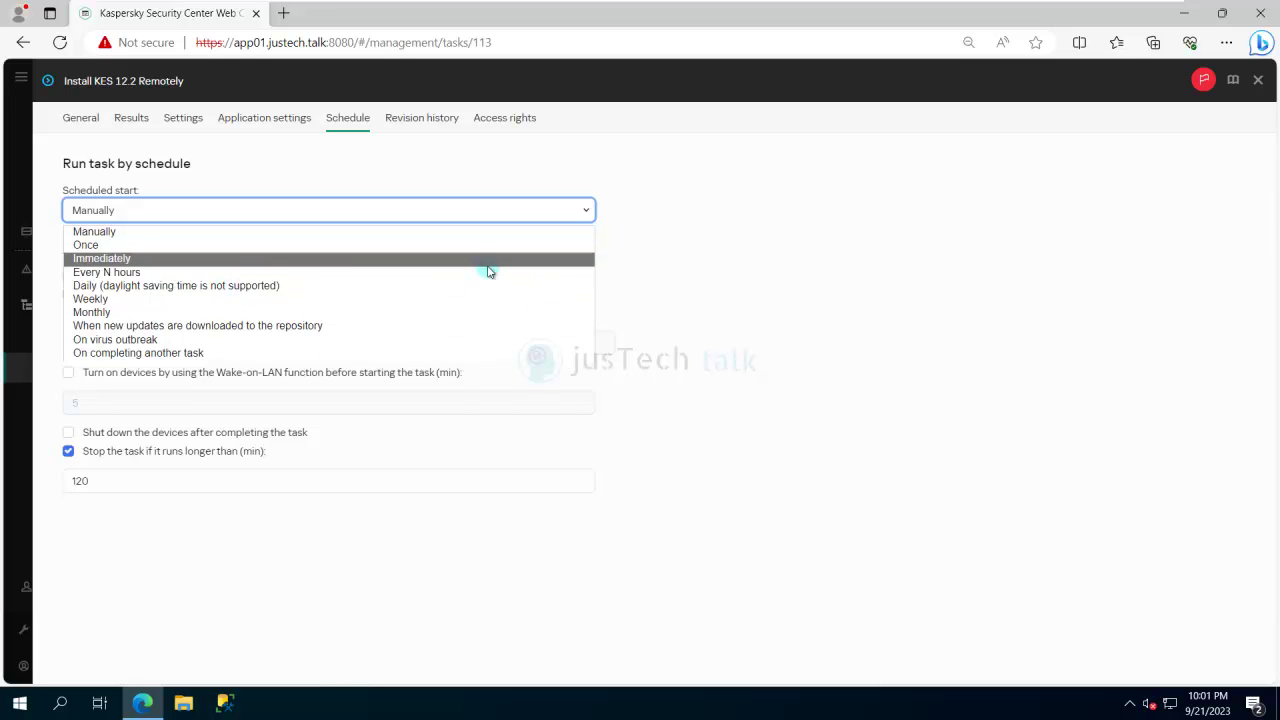
pyautogui.click(752, 266)
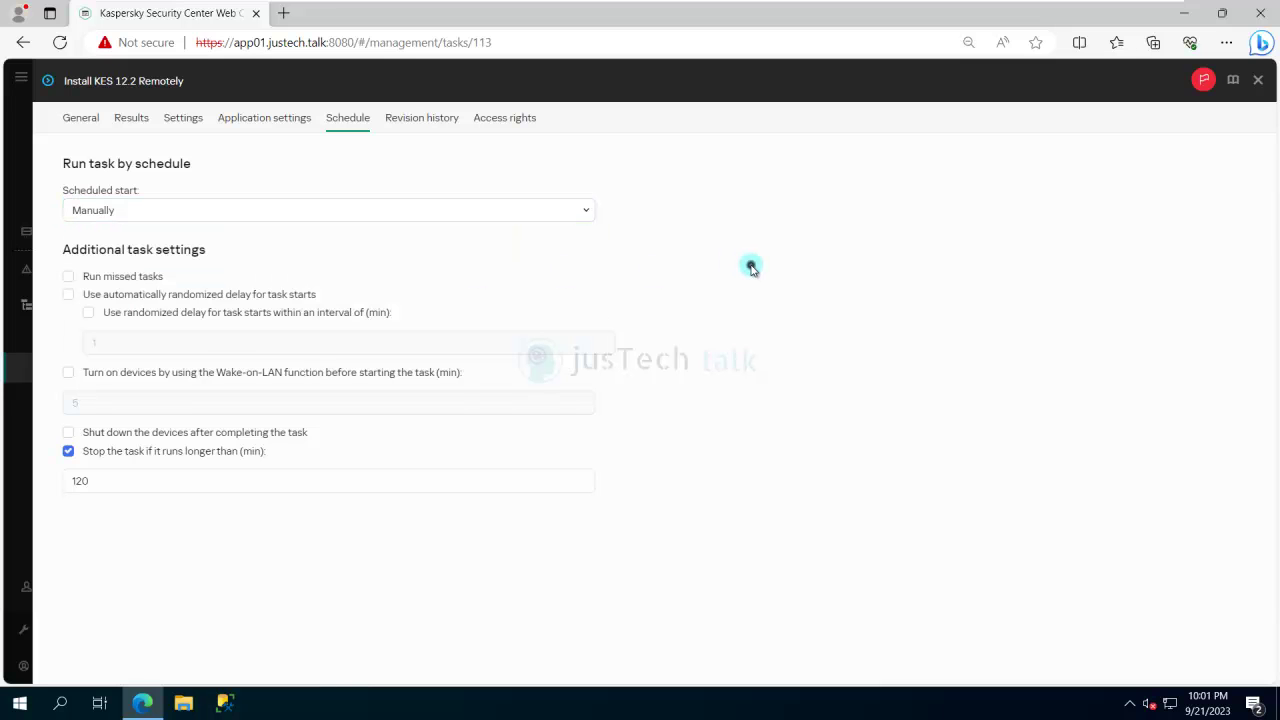
pyautogui.click(408, 121)
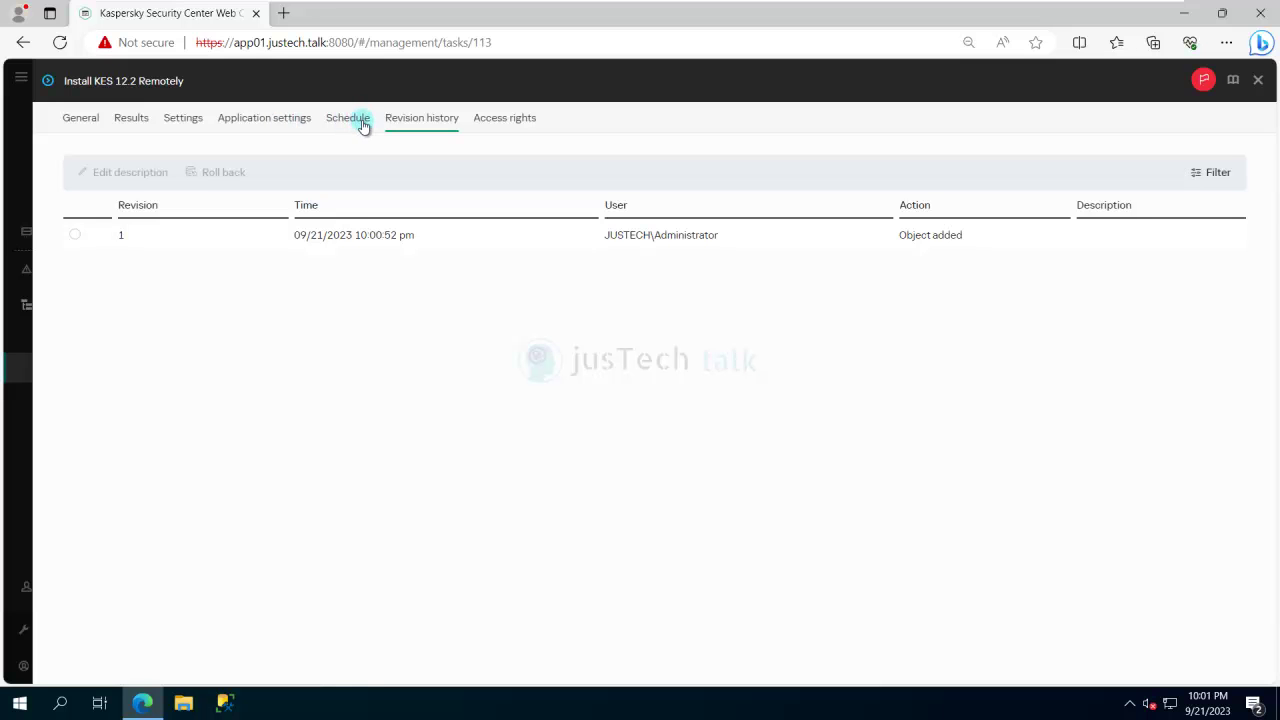
pyautogui.click(516, 122)
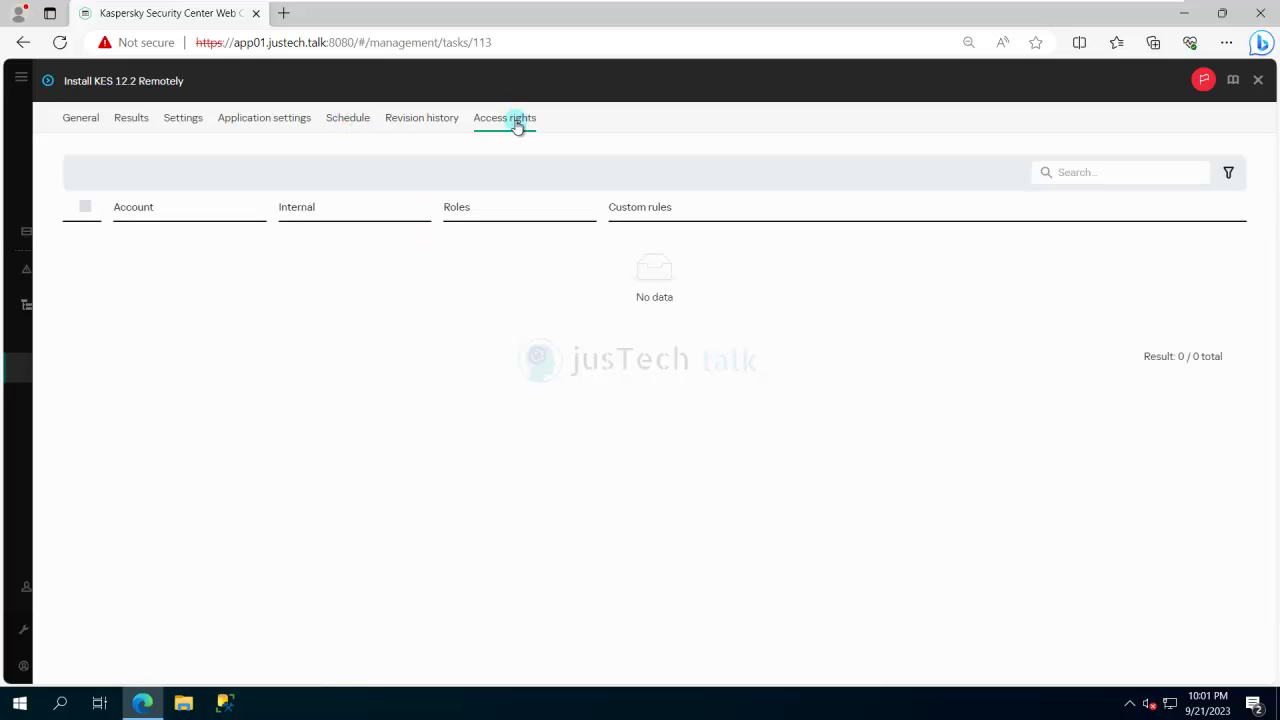
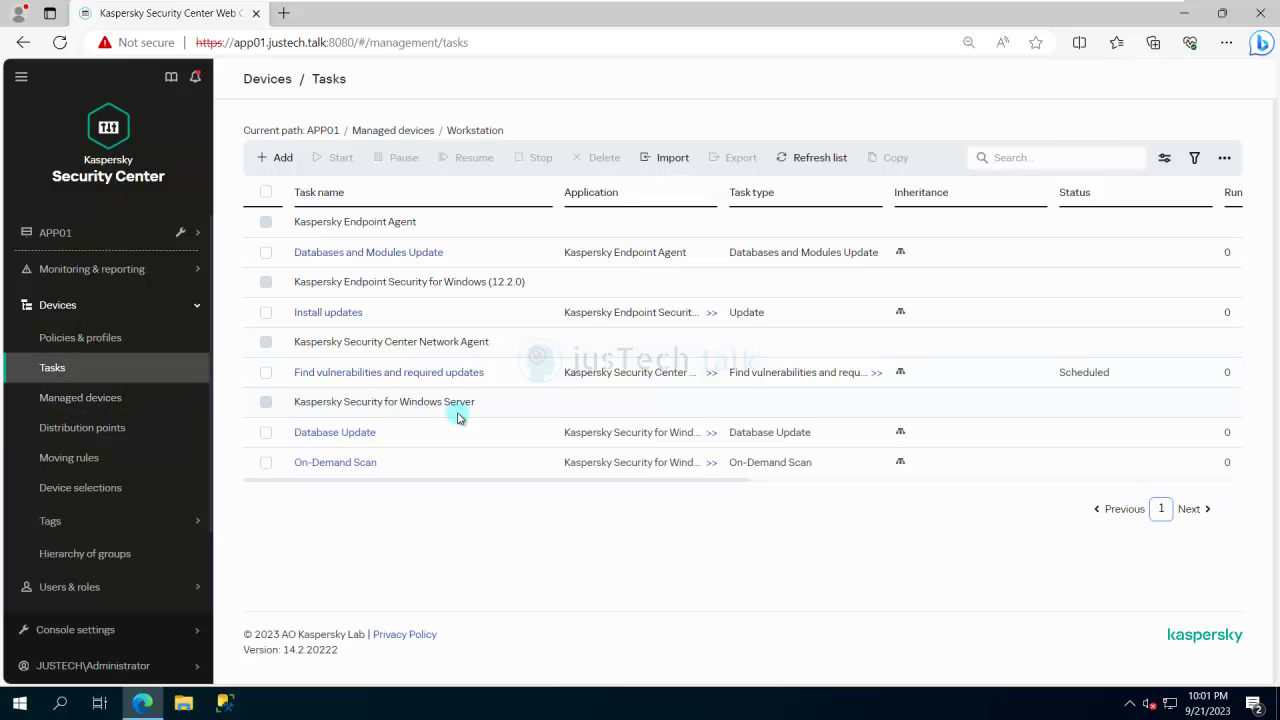
# Change the task list's scope from the Workstation group to the APP01 server and look for the remote installation task
pyautogui.scroll(-1, 457, 418)
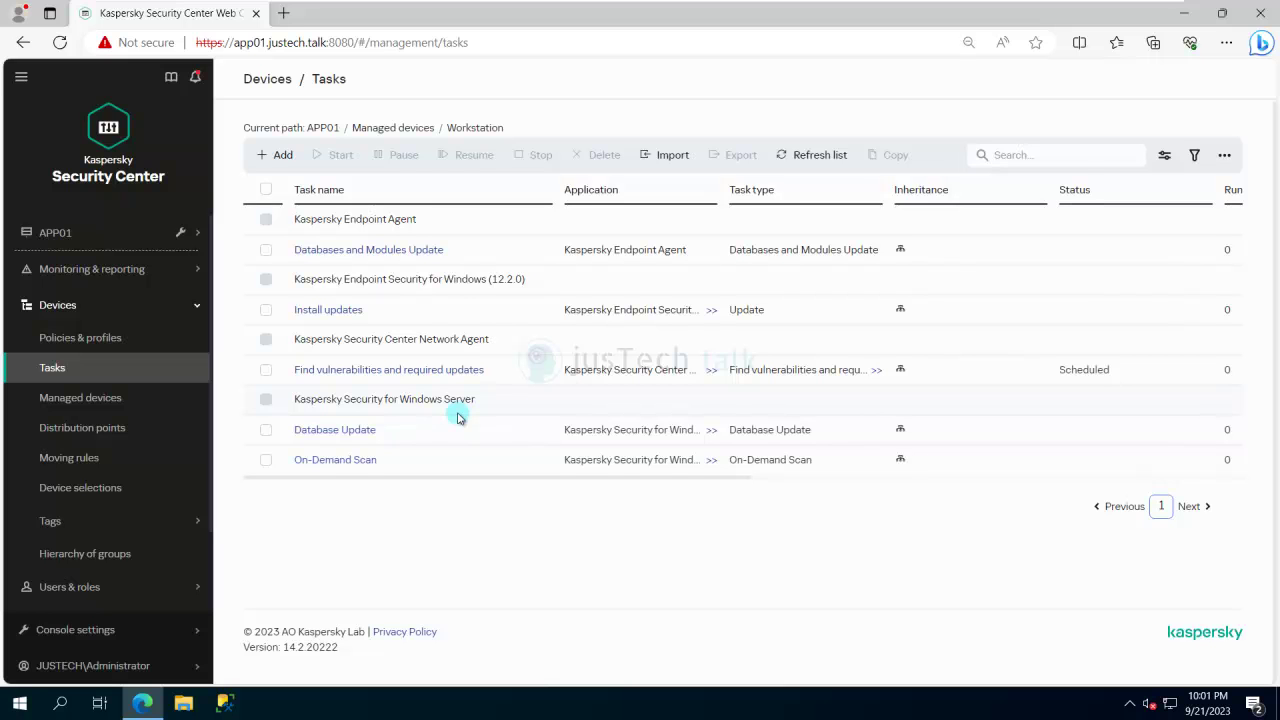
pyautogui.scroll(1, 457, 418)
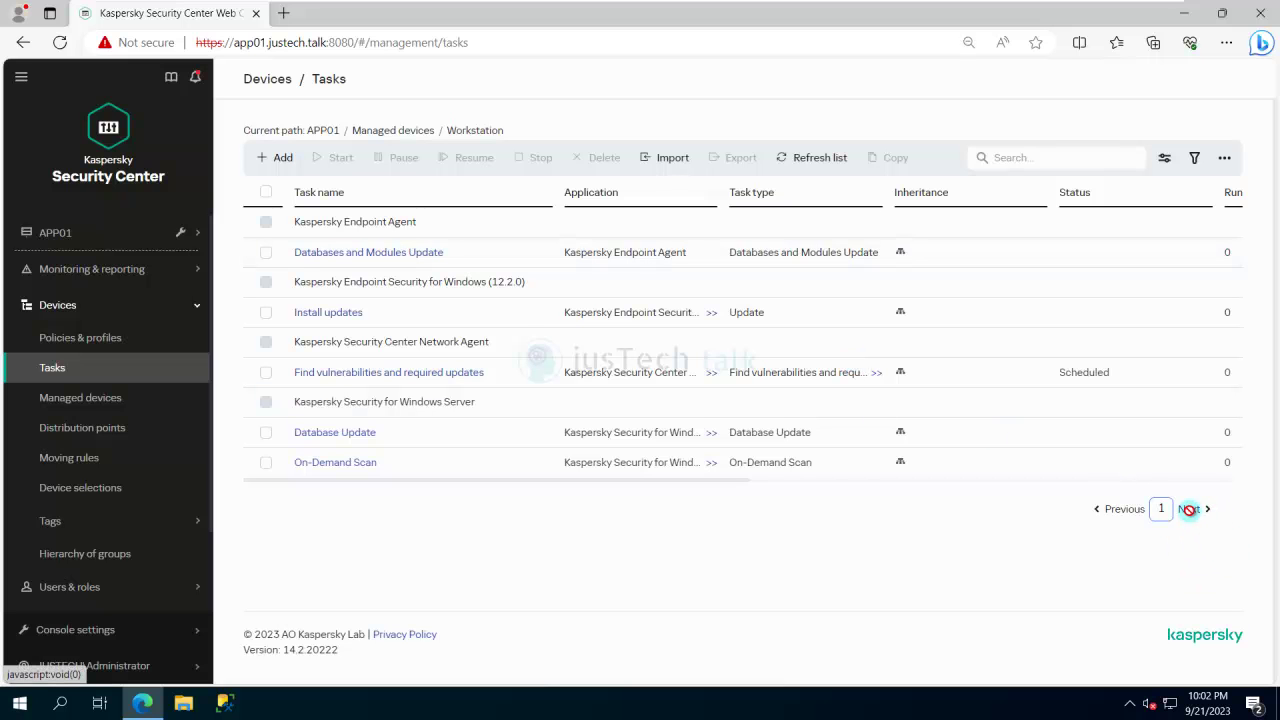
pyautogui.click(72, 345)
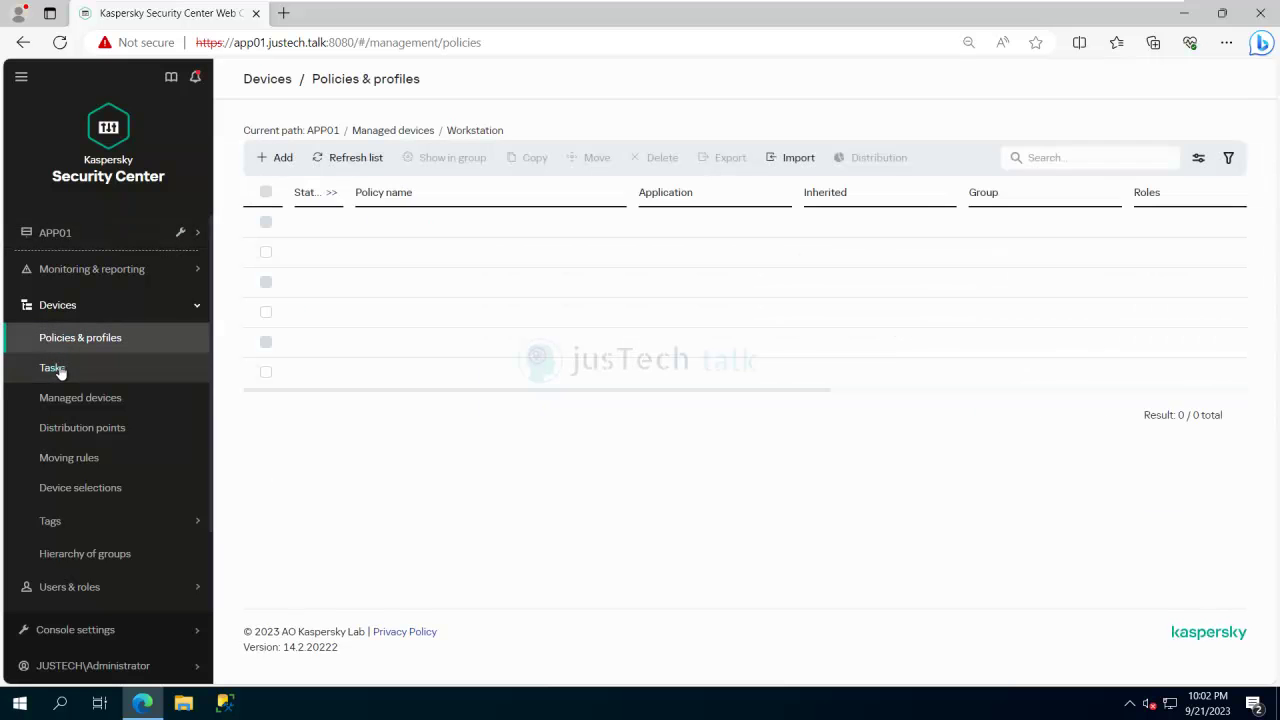
pyautogui.click(55, 368)
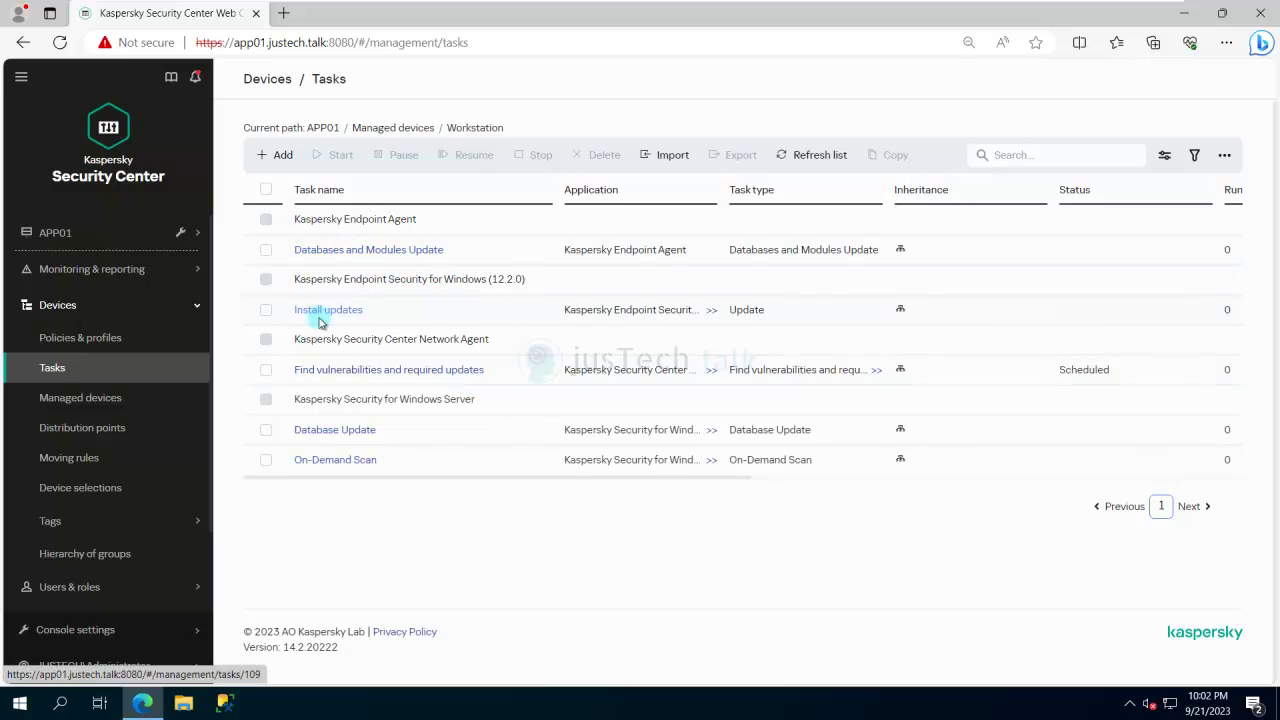
pyautogui.click(383, 130)
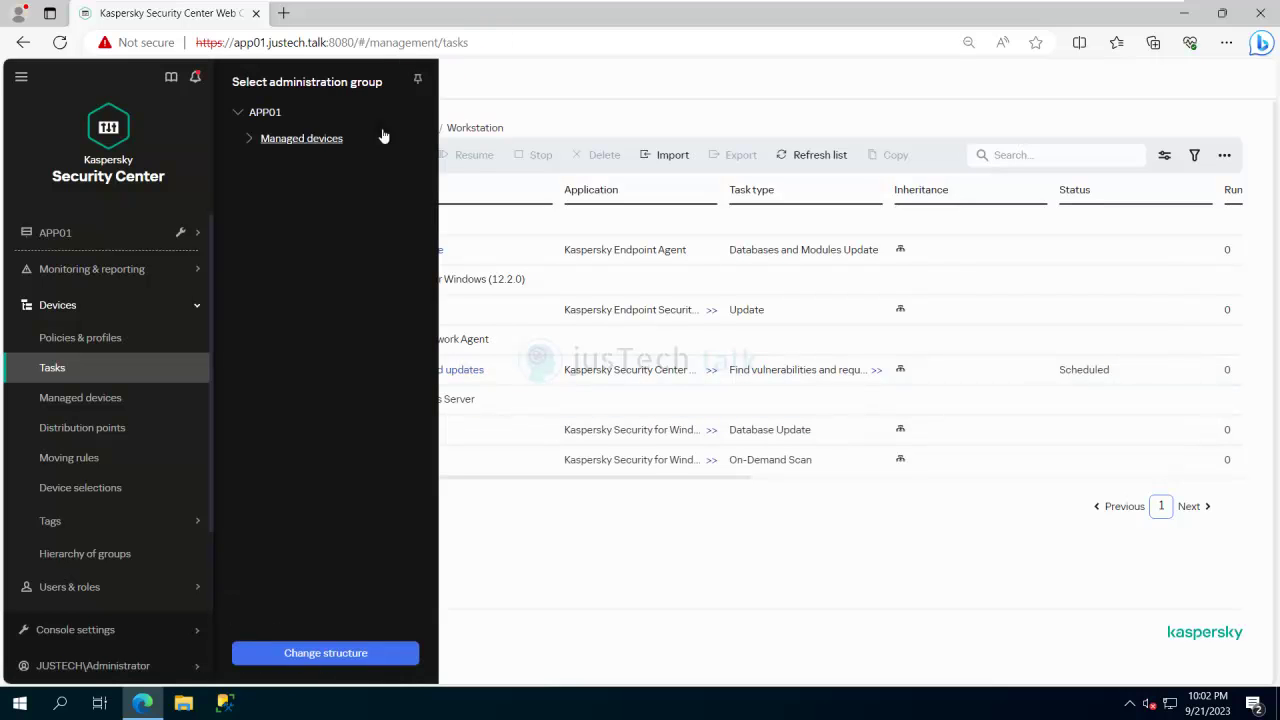
pyautogui.click(265, 115)
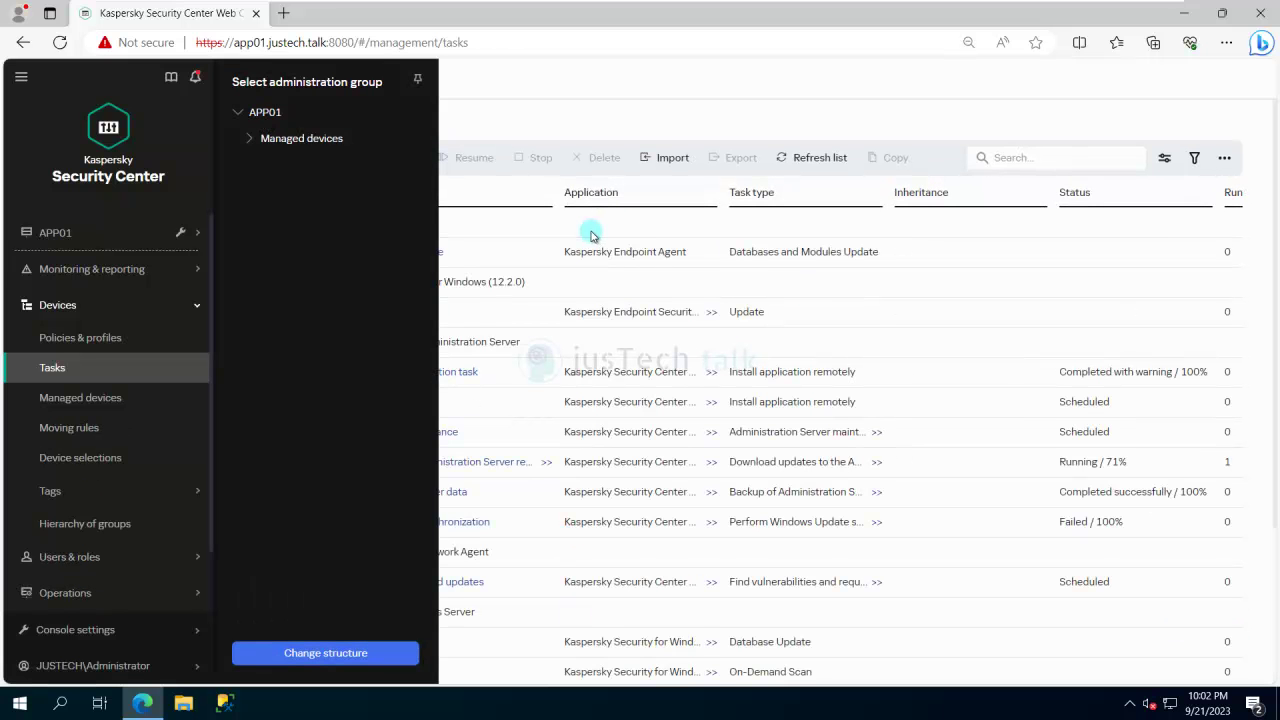
pyautogui.click(525, 230)
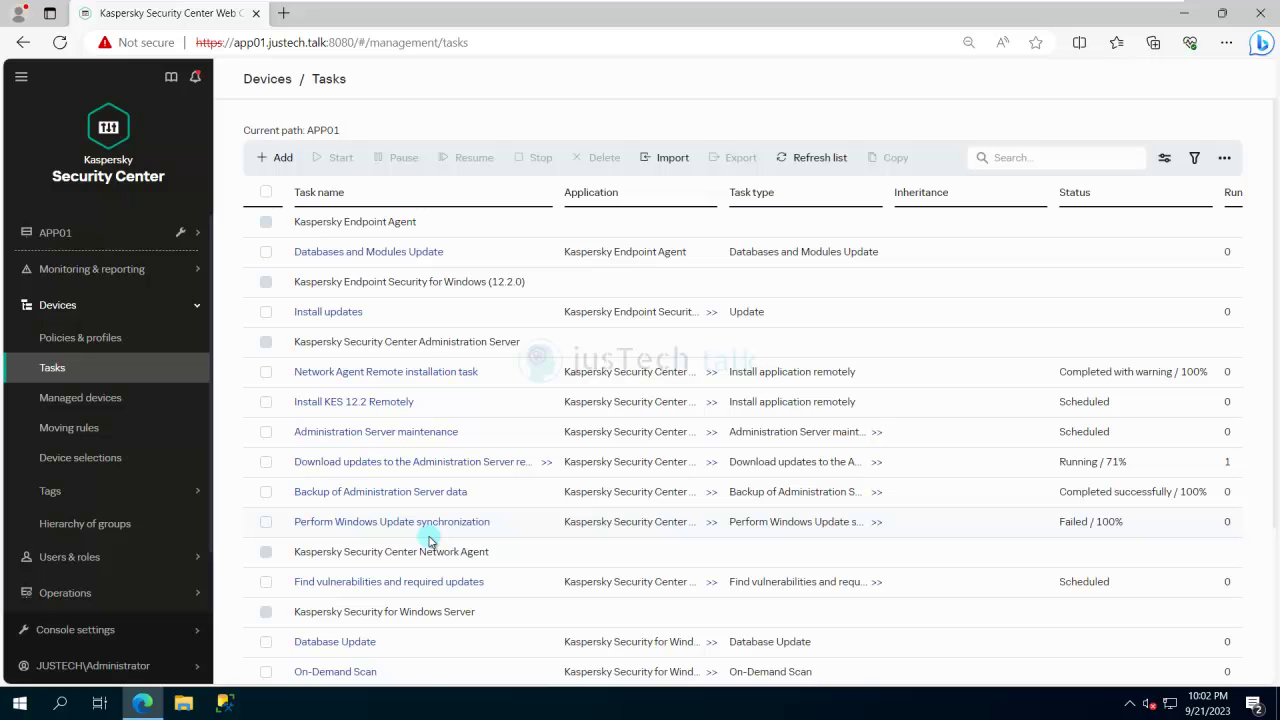
pyautogui.scroll(-2, 430, 541)
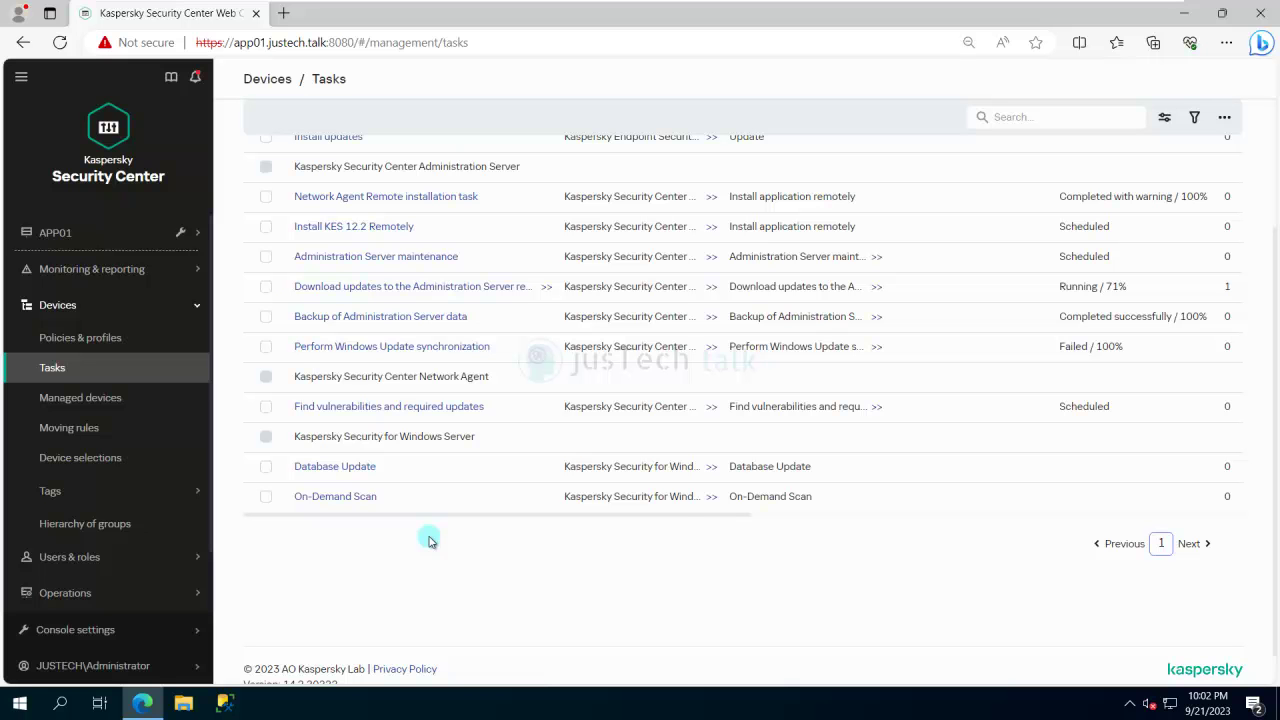
pyautogui.scroll(2, 430, 541)
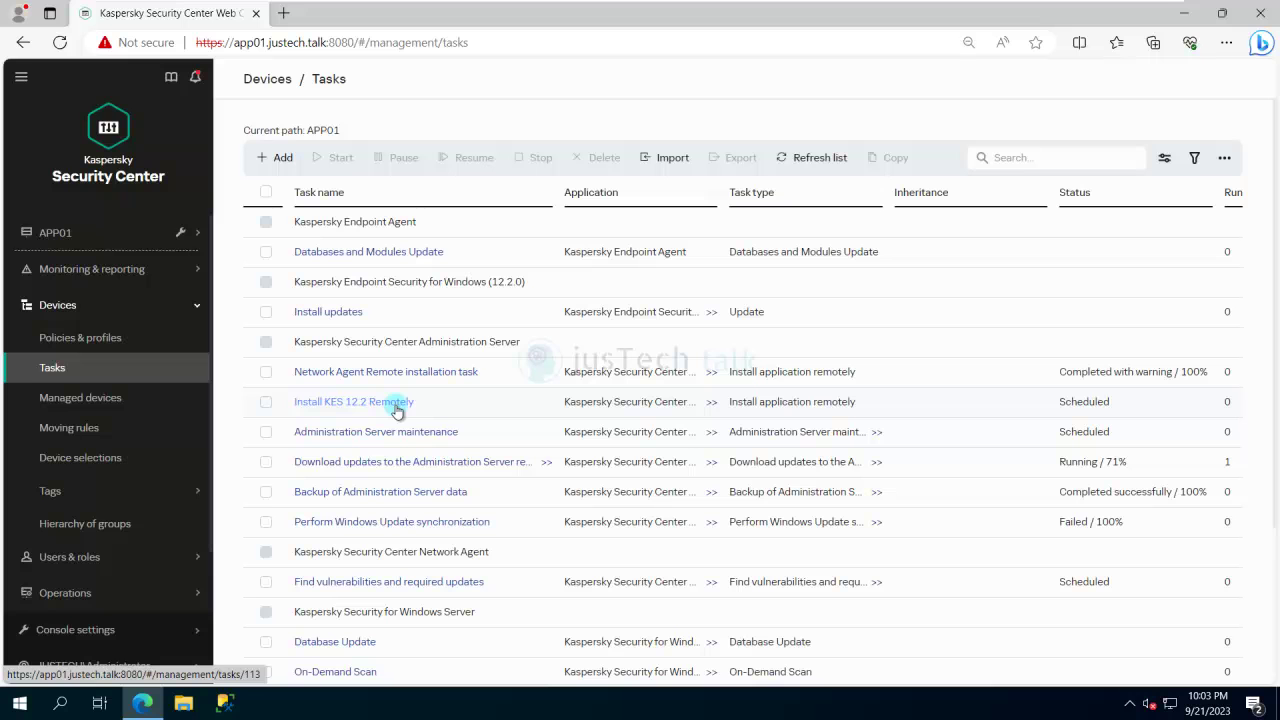
# Start the "Install KES 12.2 Remotely" task and refresh the task list
pyautogui.click(267, 402)
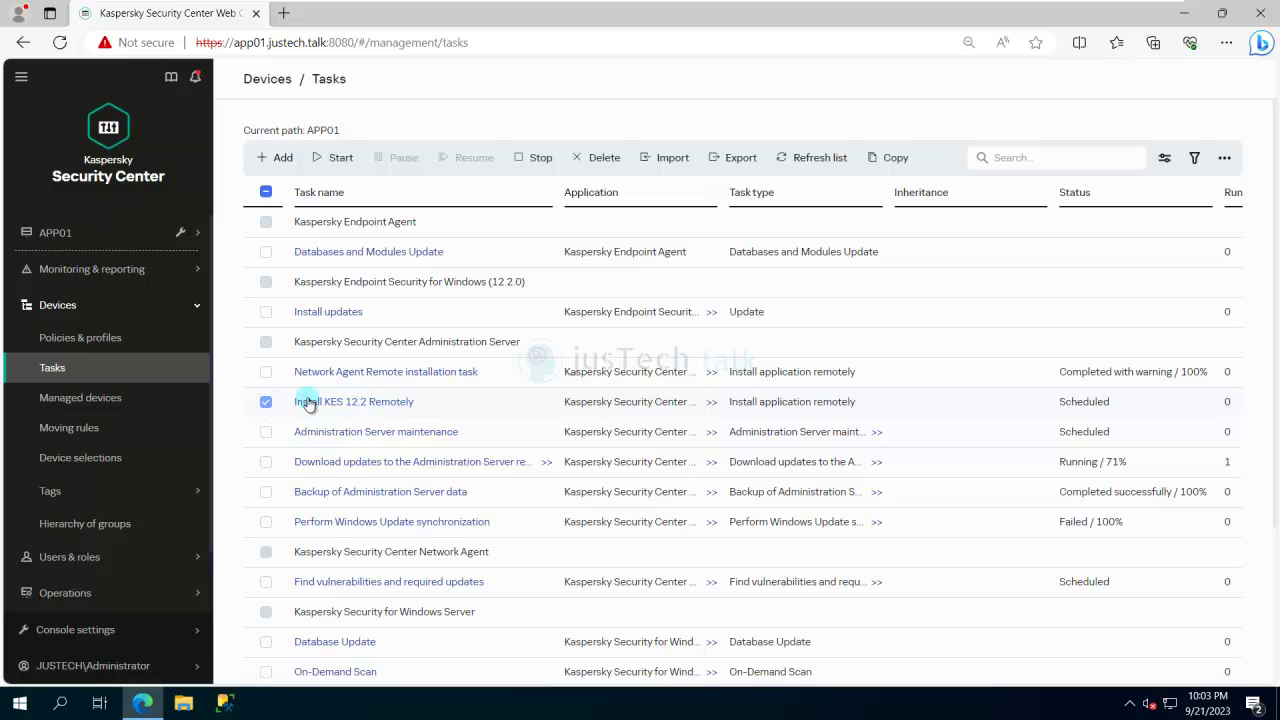
pyautogui.click(362, 405)
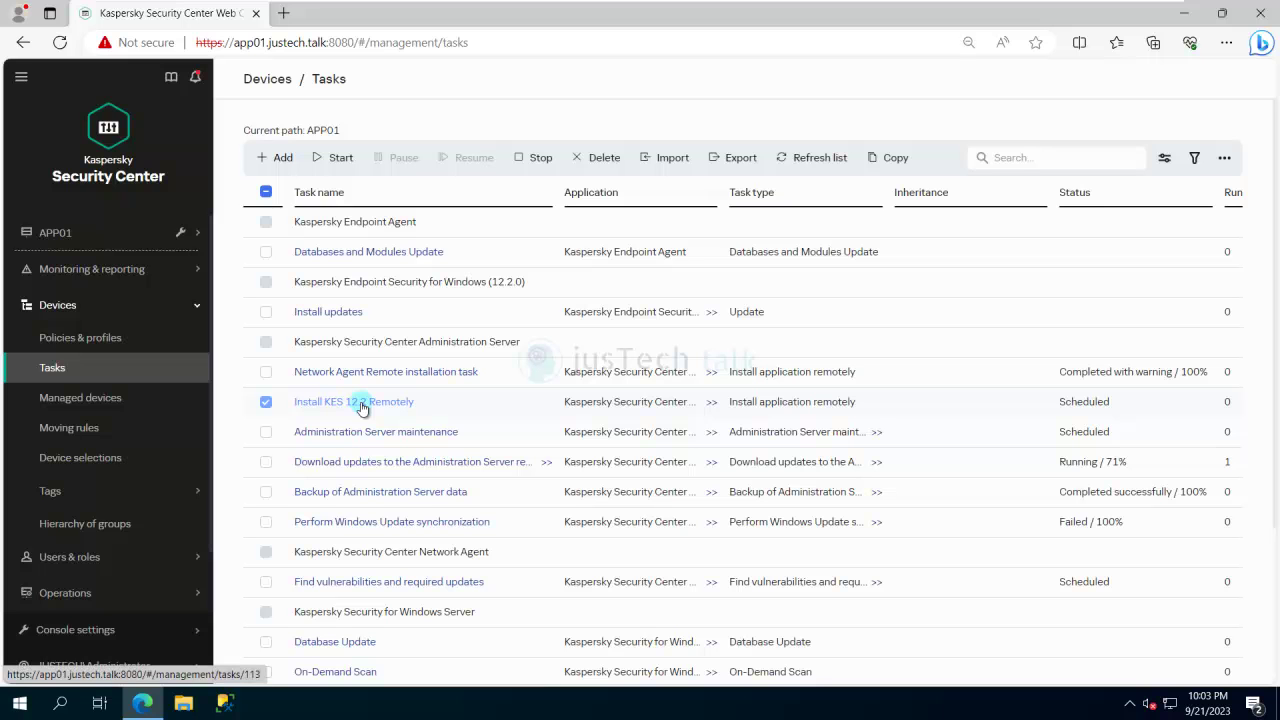
pyautogui.click(340, 160)
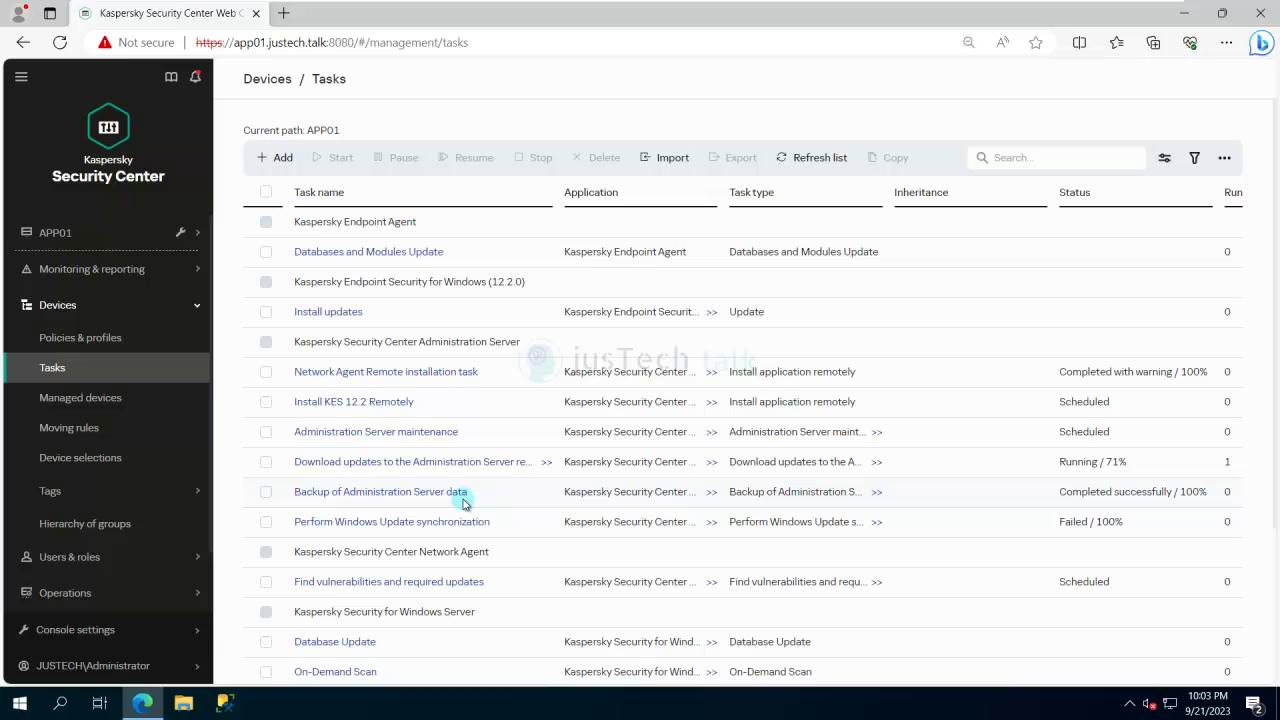
pyautogui.click(805, 158)
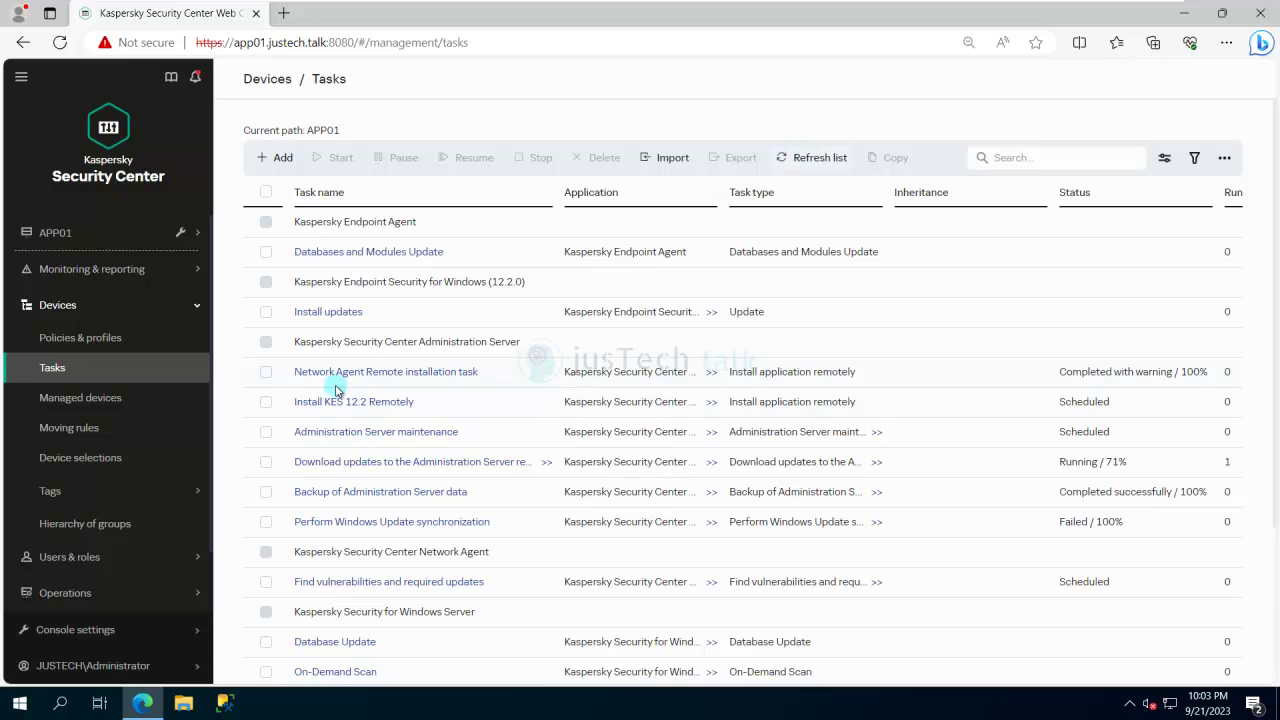
# Open the results of the "Install KES 12.2 Remotely" task, refresh them and examine the status and description for CLIENT01
pyautogui.click(336, 405)
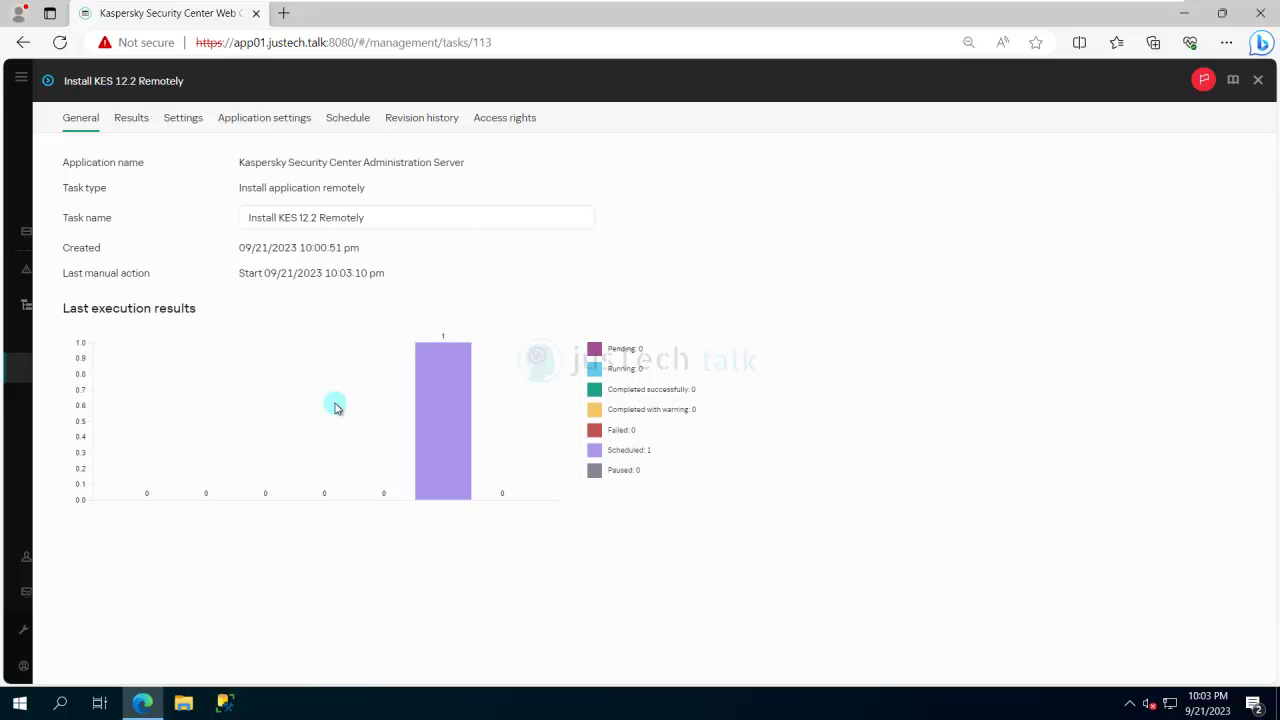
pyautogui.click(134, 118)
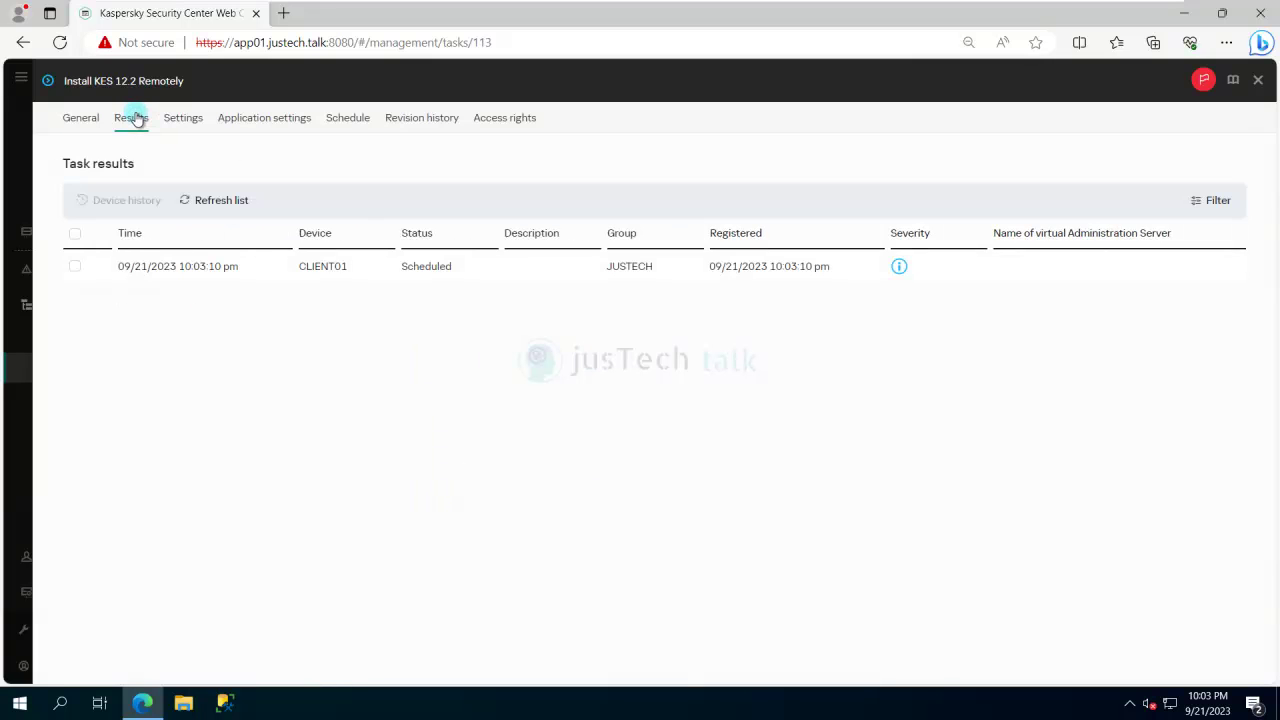
pyautogui.click(218, 204)
pyautogui.click(218, 204)
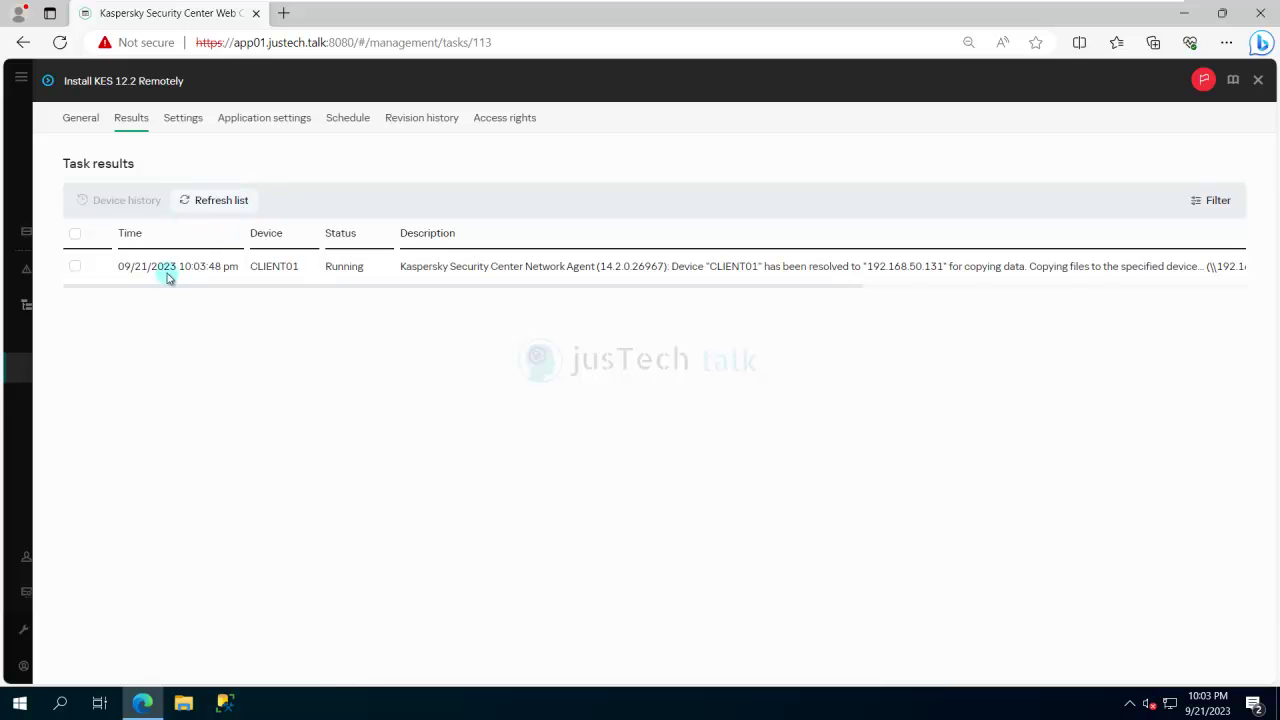
pyautogui.moveTo(249, 291); pyautogui.dragTo(352, 302)
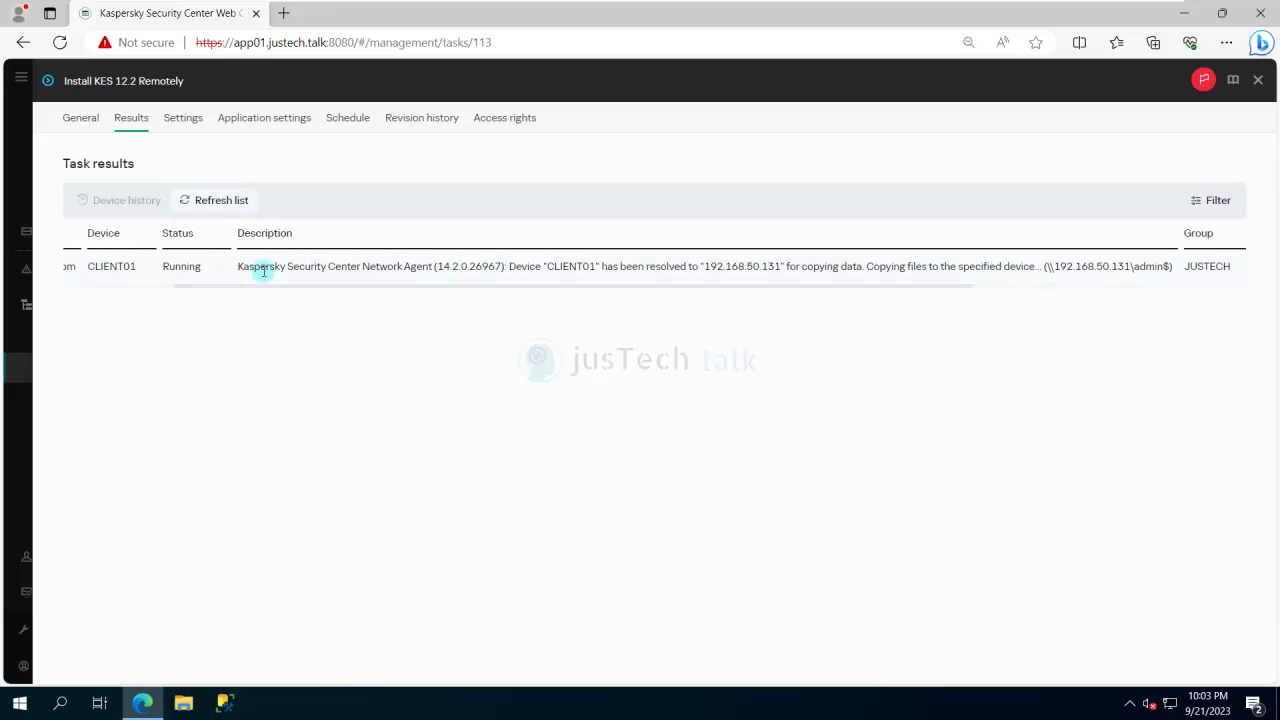
# Copy the path \\192.168.50.131\admin$ from the CLIENT01 result description and try to open the share with Windows Run
pyautogui.moveTo(240, 266); pyautogui.dragTo(1103, 294)
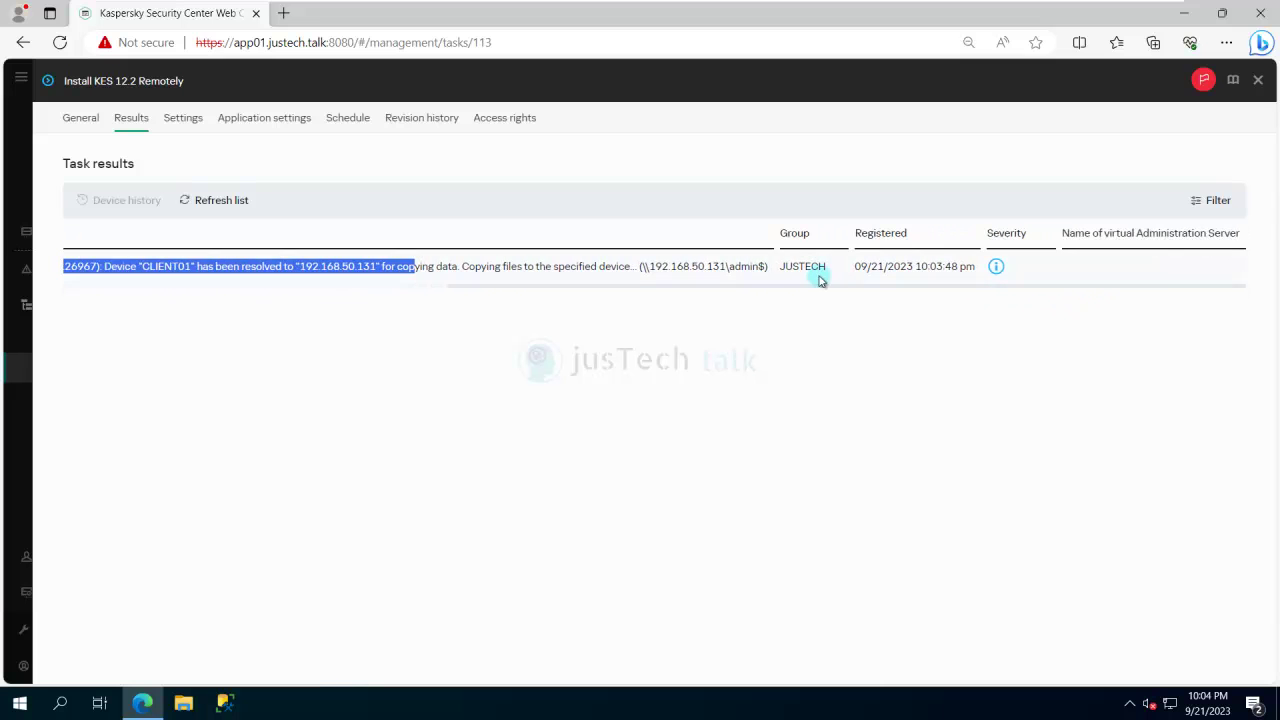
pyautogui.moveTo(766, 266); pyautogui.dragTo(644, 277)
pyautogui.hotkey('ctrl', 'c')
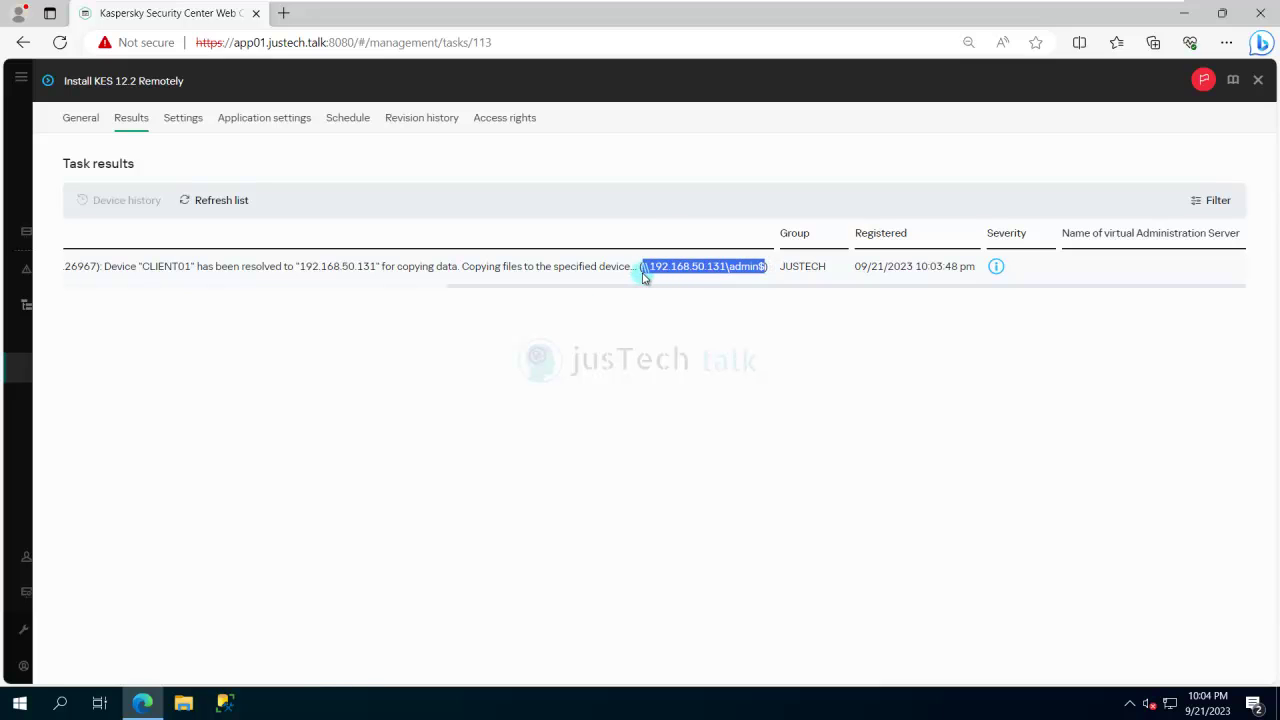
pyautogui.rightClick(17, 706)
pyautogui.click(78, 626)
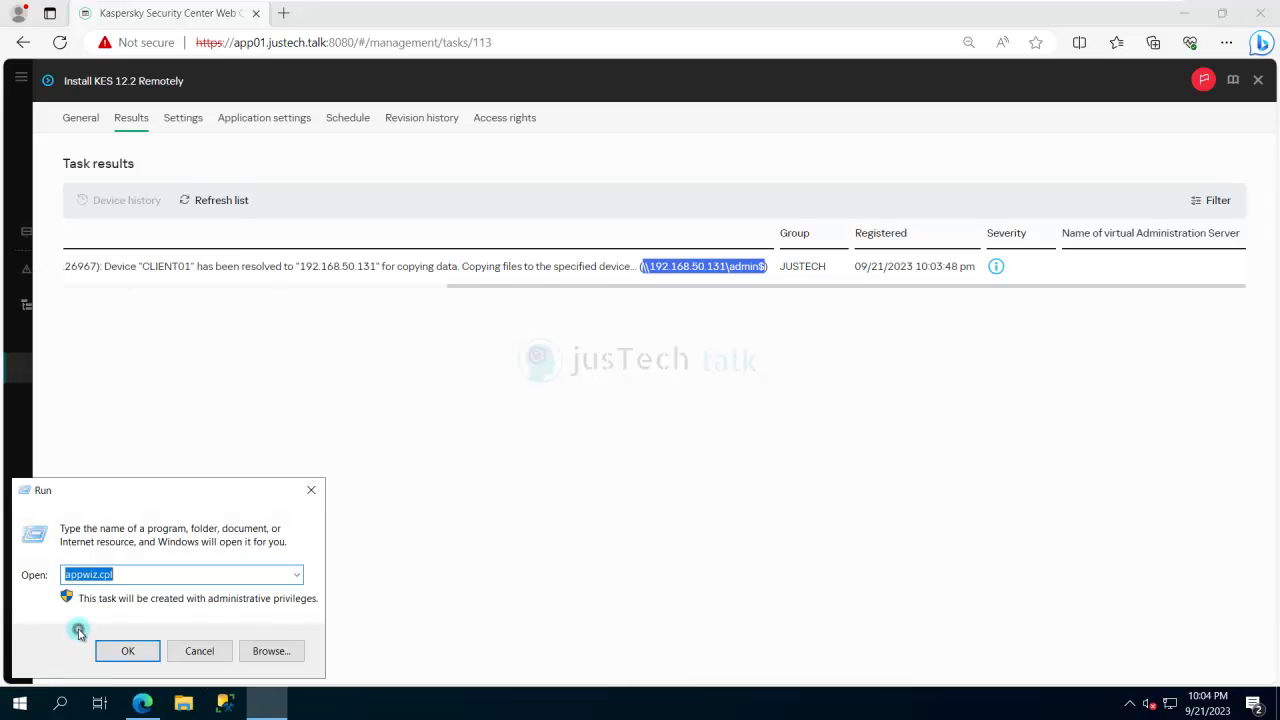
pyautogui.hotkey('ctrl', 'v')
pyautogui.press('Return')
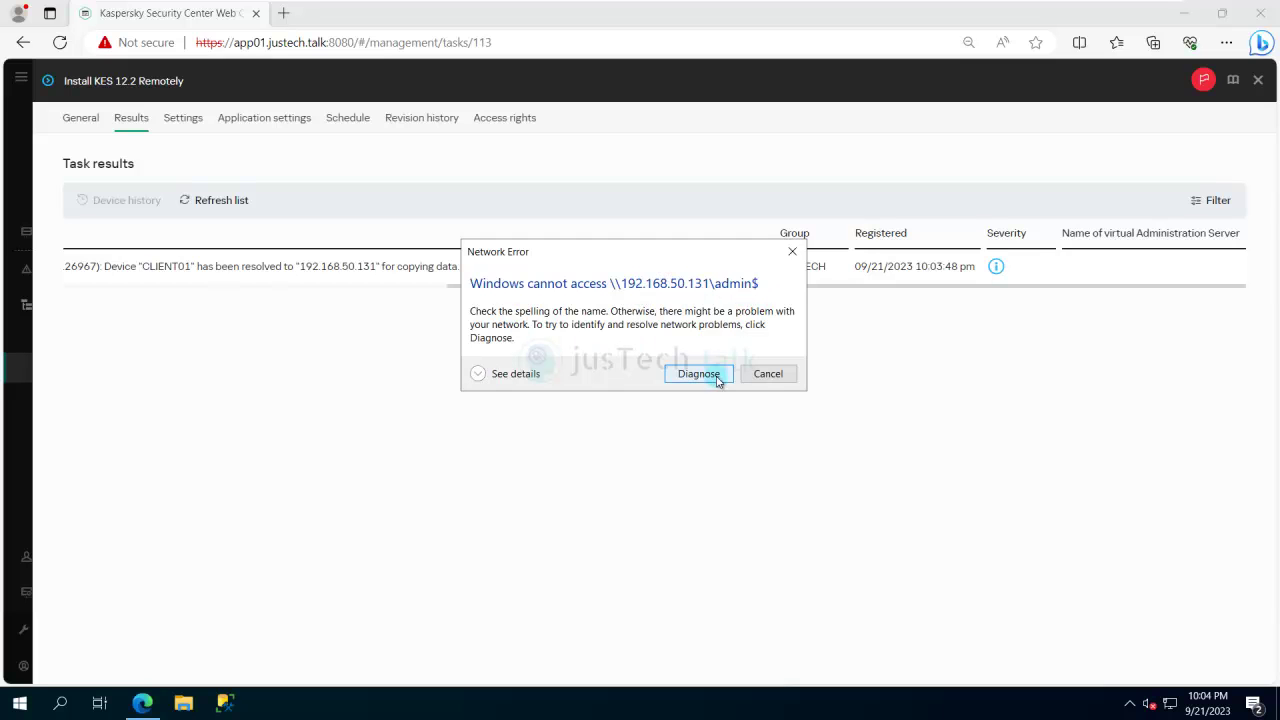
pyautogui.click(768, 374)
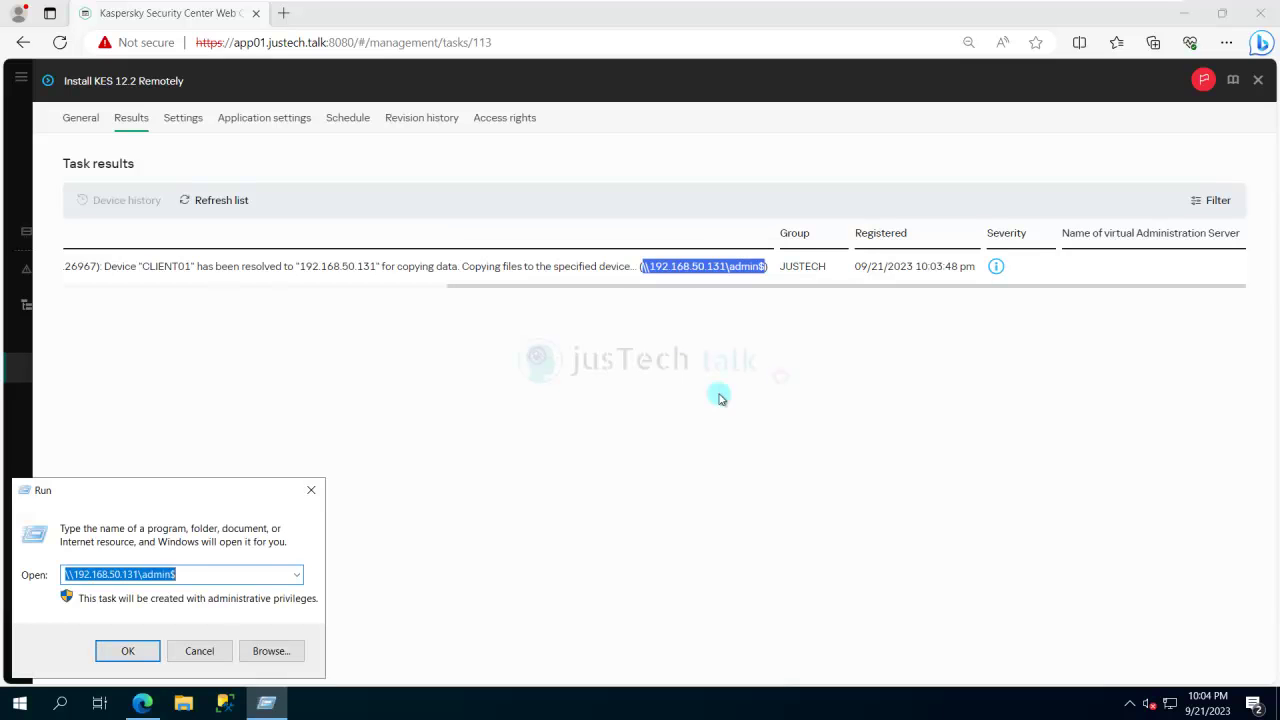
# Retry opening \\192.168.50.131\admin$, view the network error details, and close the error and Run dialogs
pyautogui.click(128, 651)
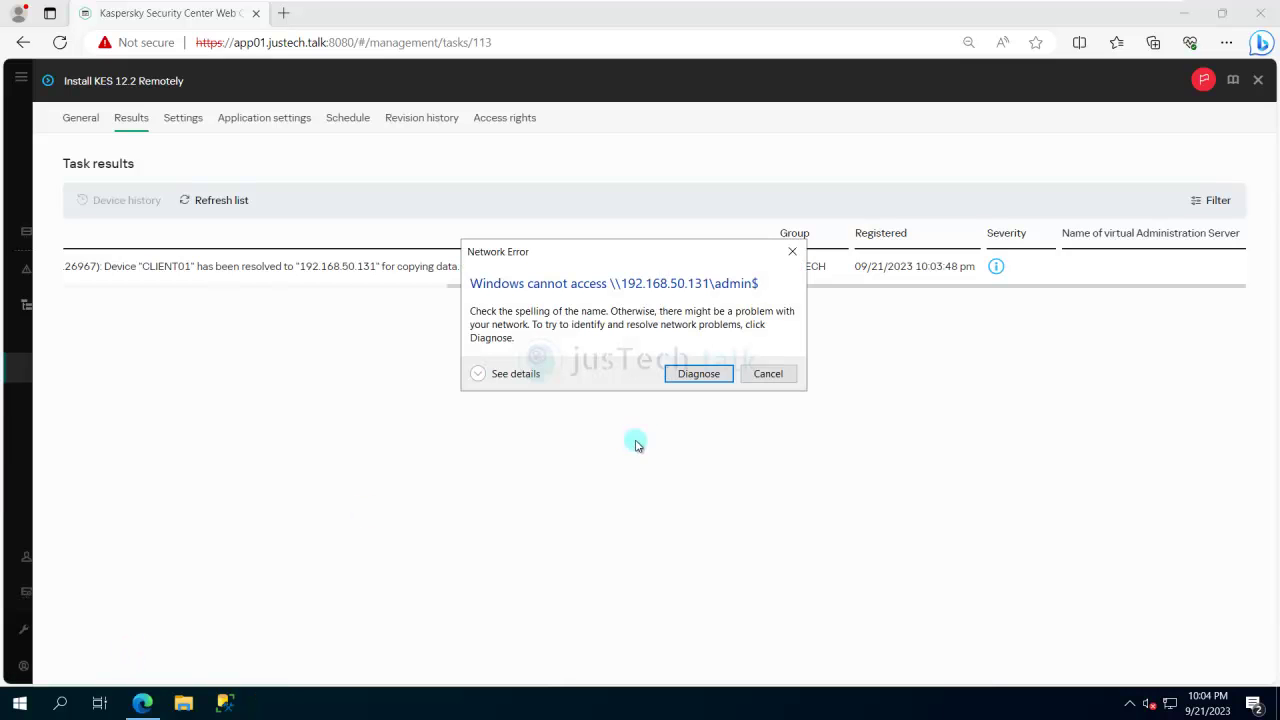
pyautogui.click(478, 374)
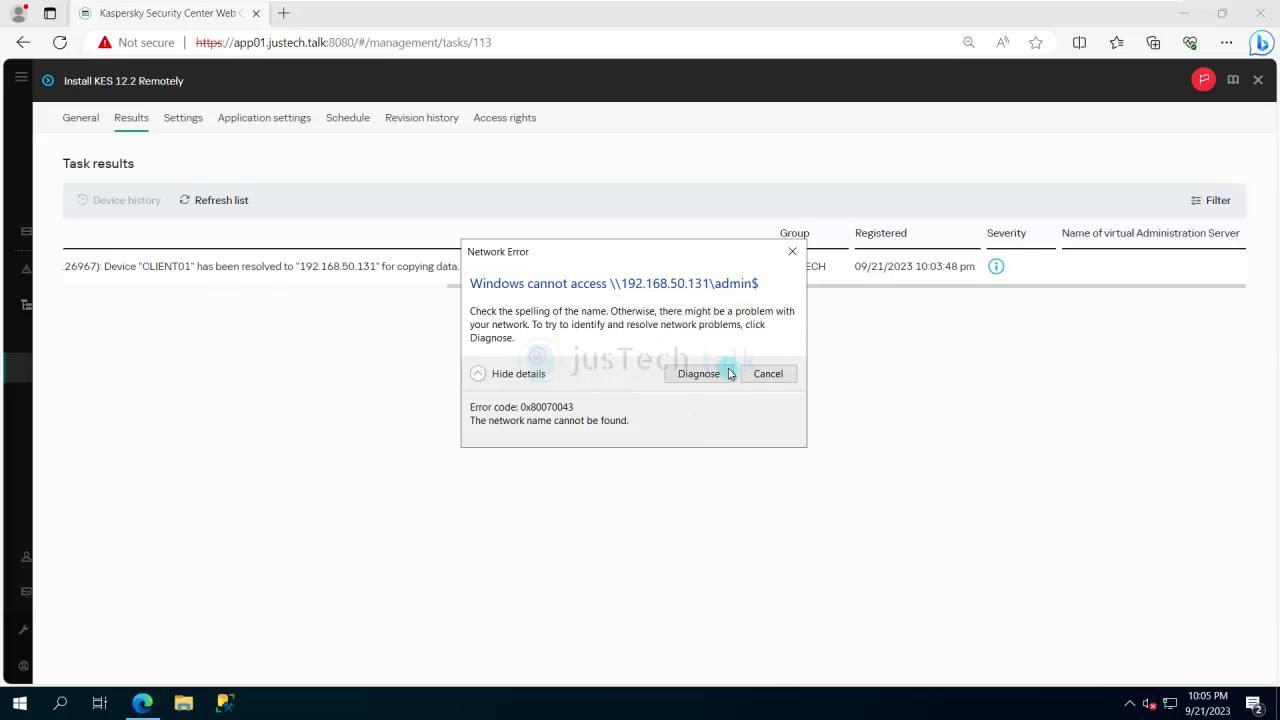
pyautogui.click(771, 374)
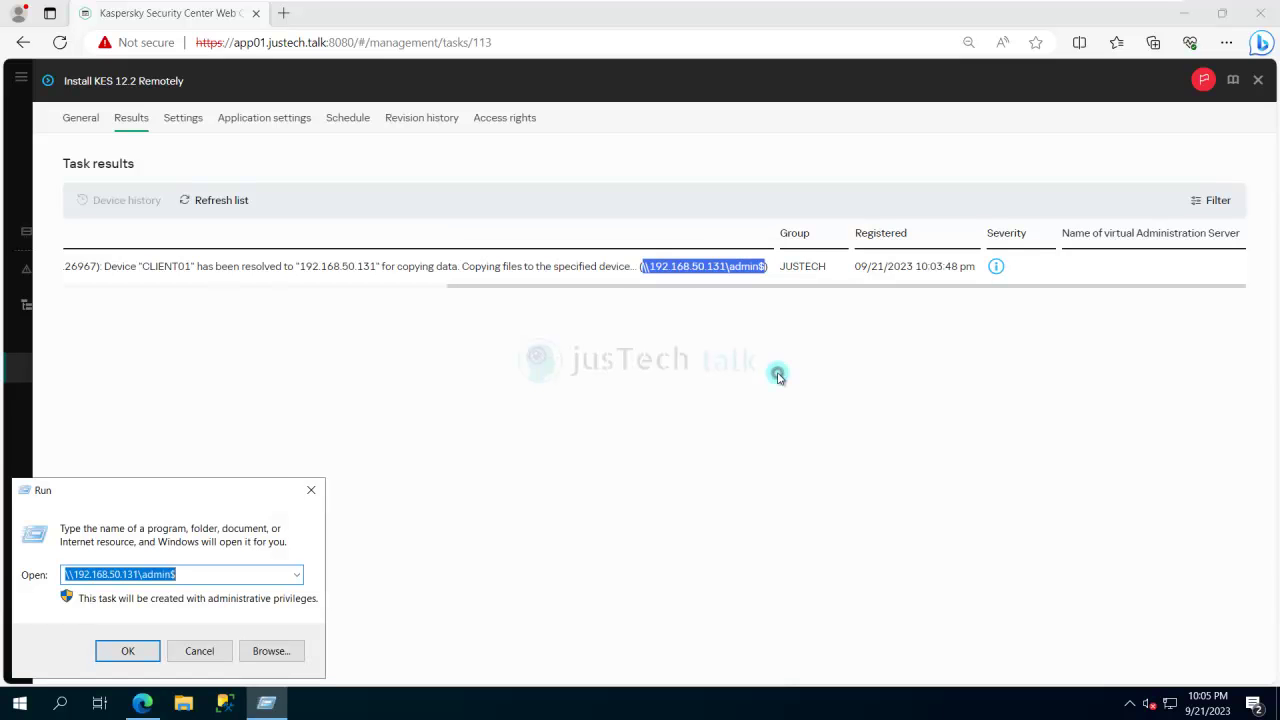
pyautogui.click(200, 651)
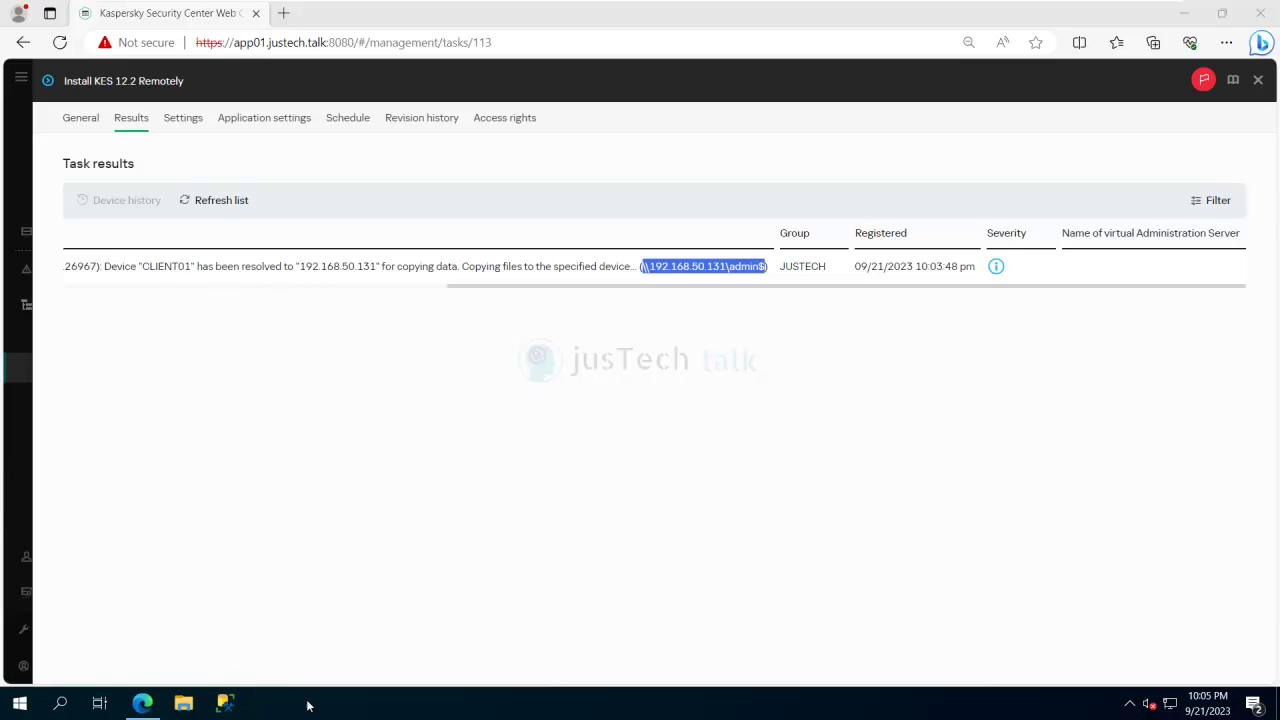
# Refresh the task results and examine the status, full description and severity for CLIENT01
pyautogui.click(221, 201)
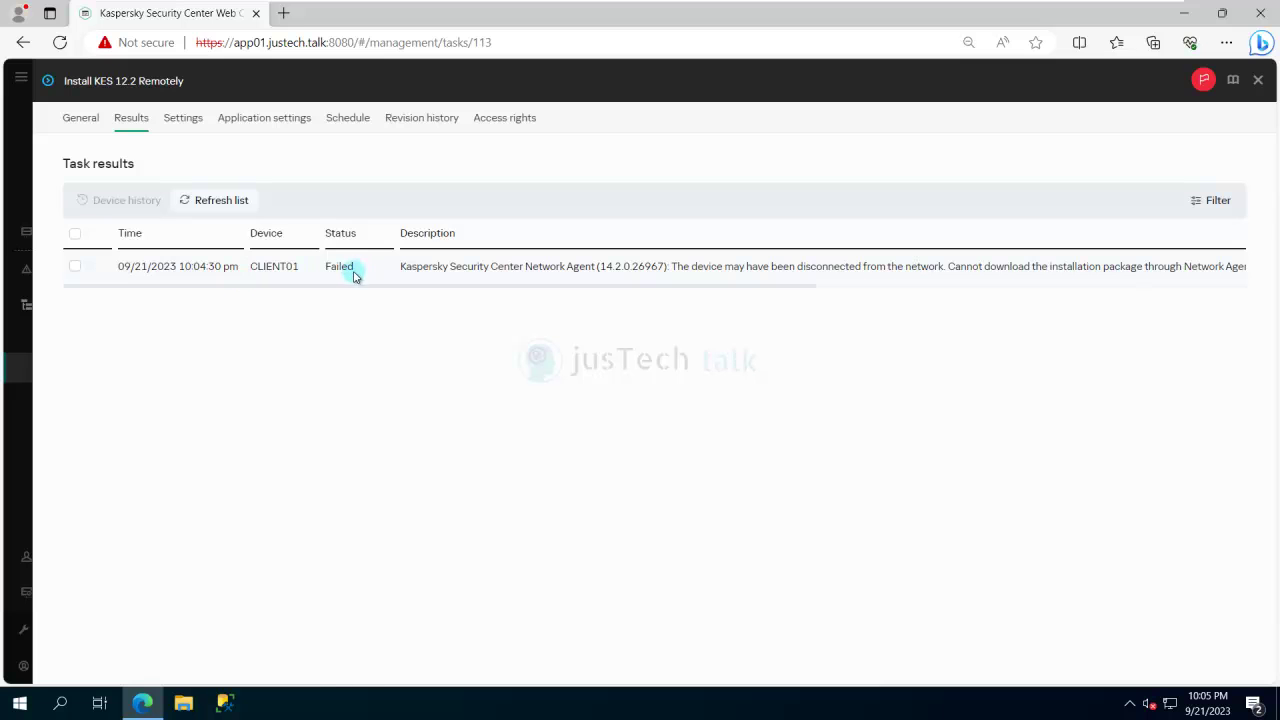
pyautogui.moveTo(324, 268); pyautogui.dragTo(357, 270)
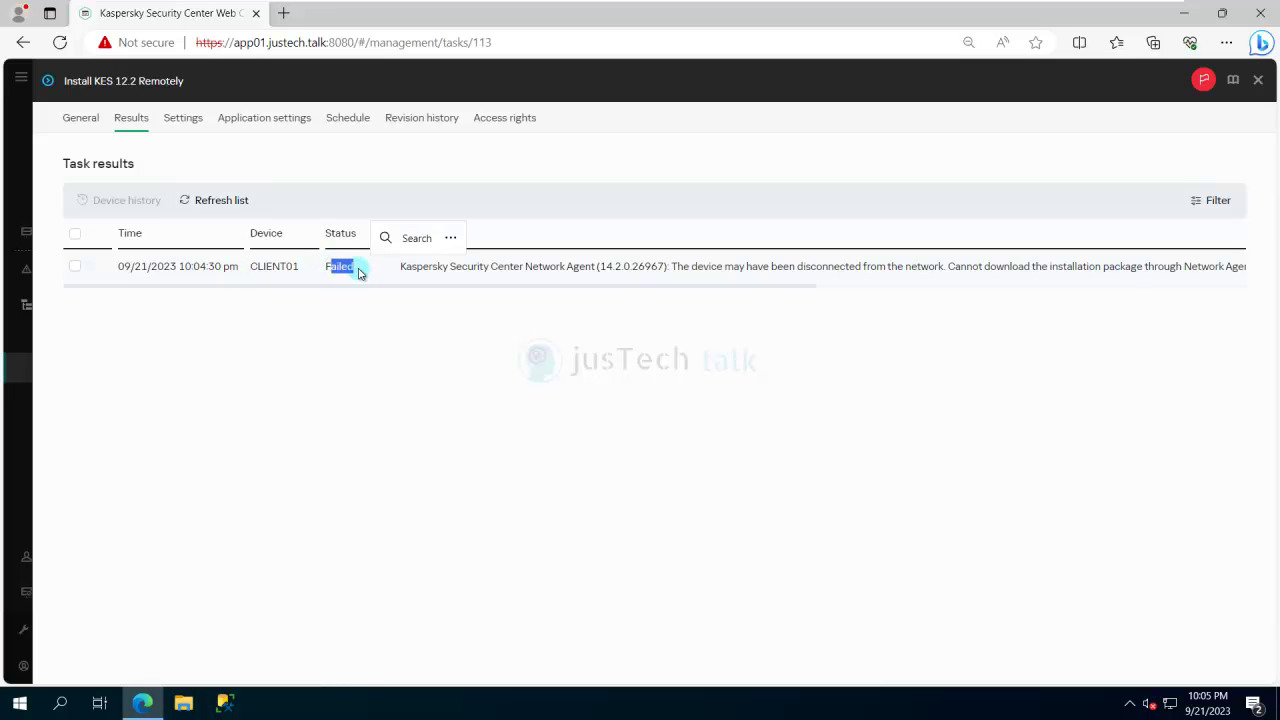
pyautogui.moveTo(431, 291); pyautogui.dragTo(688, 294)
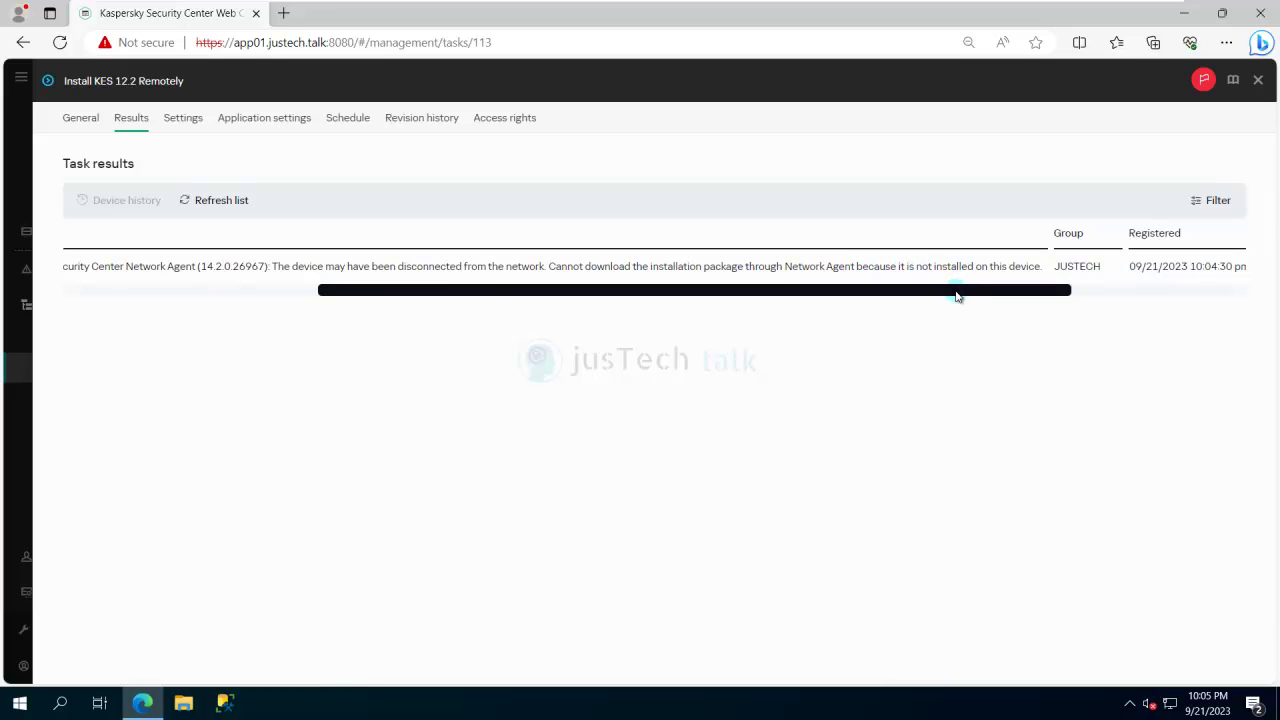
pyautogui.moveTo(957, 296); pyautogui.dragTo(1139, 296)
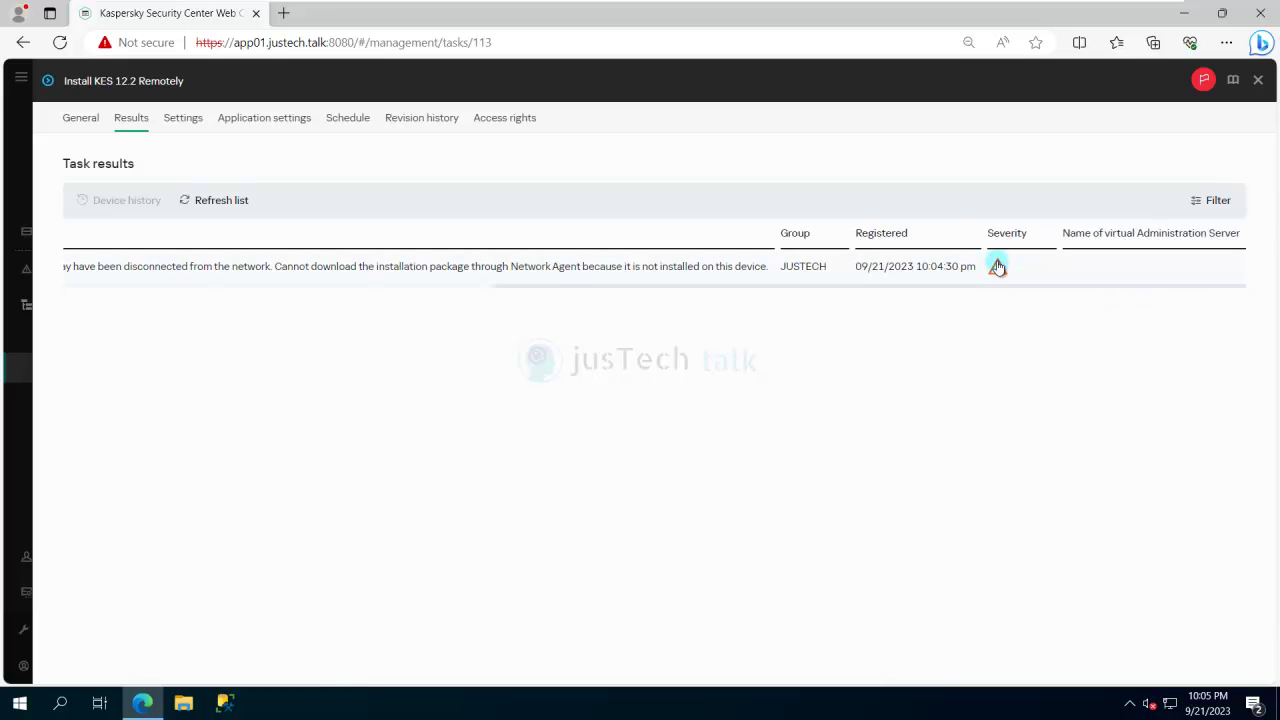
# Disable installation package download using Network Agent in the task's application settings, save the change and start "Install KES 12.2 Remotely" again
pyautogui.click(82, 119)
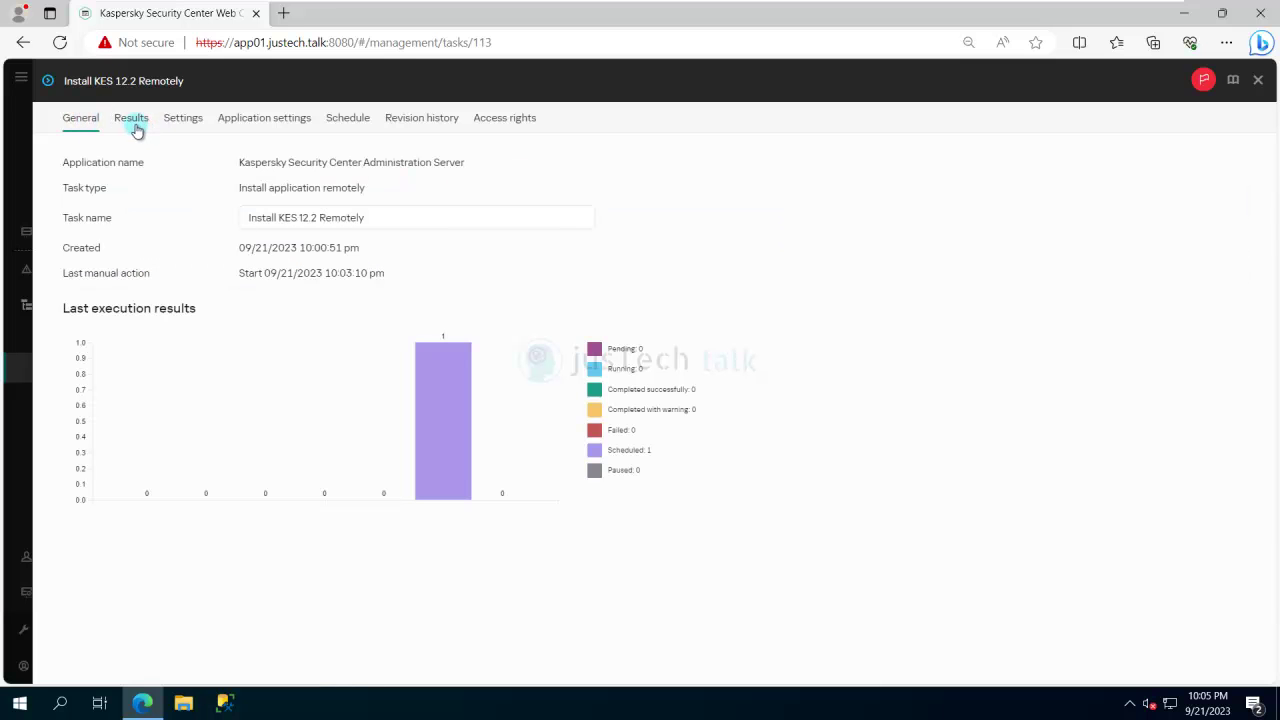
pyautogui.click(133, 123)
pyautogui.click(189, 124)
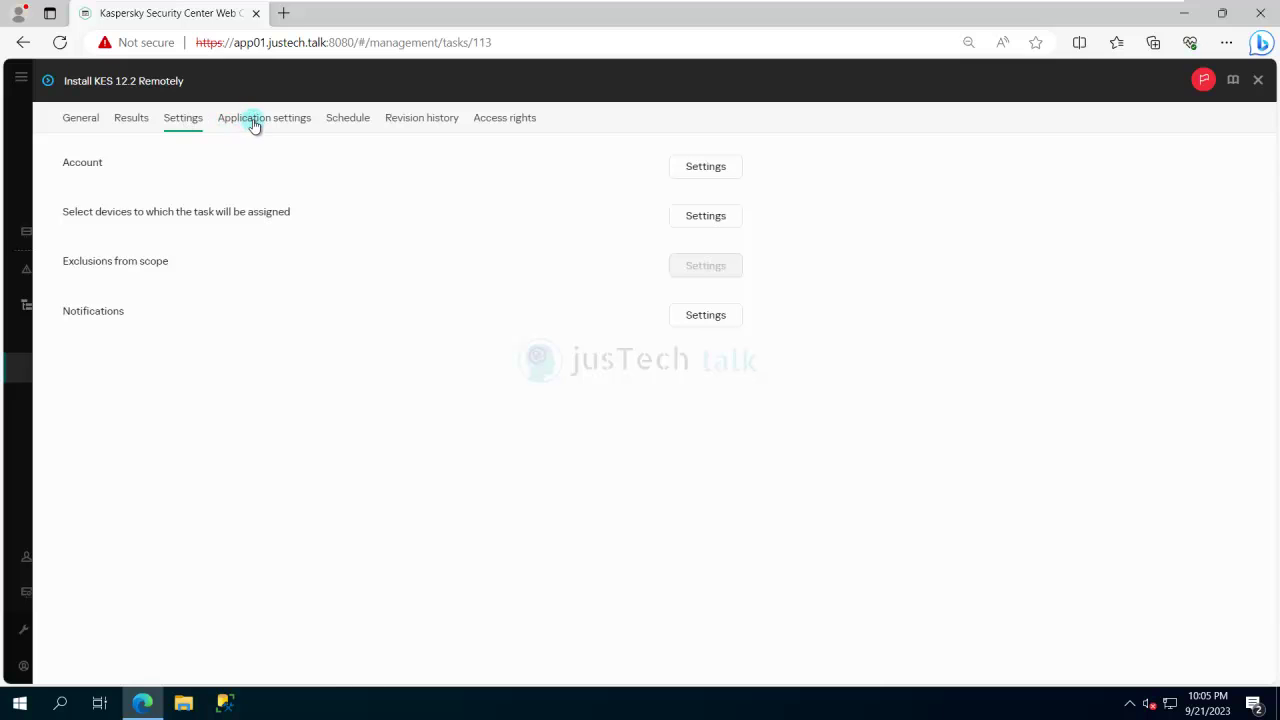
pyautogui.click(263, 124)
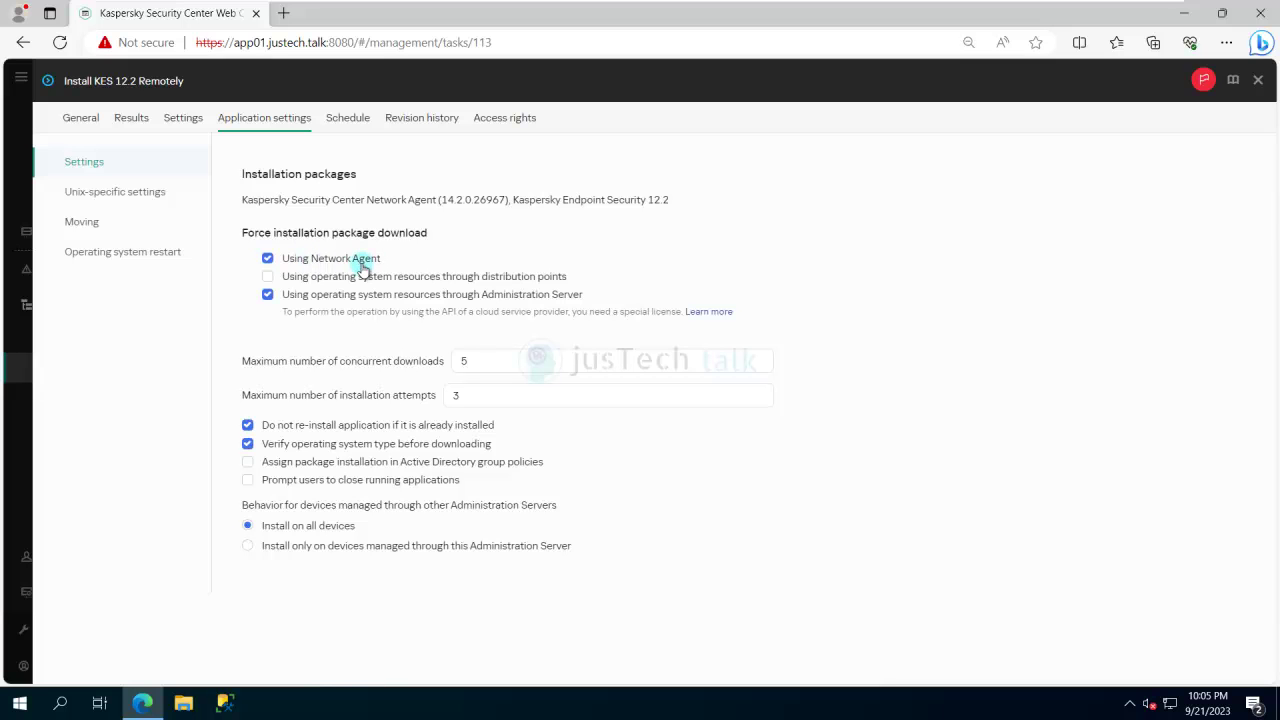
pyautogui.click(267, 259)
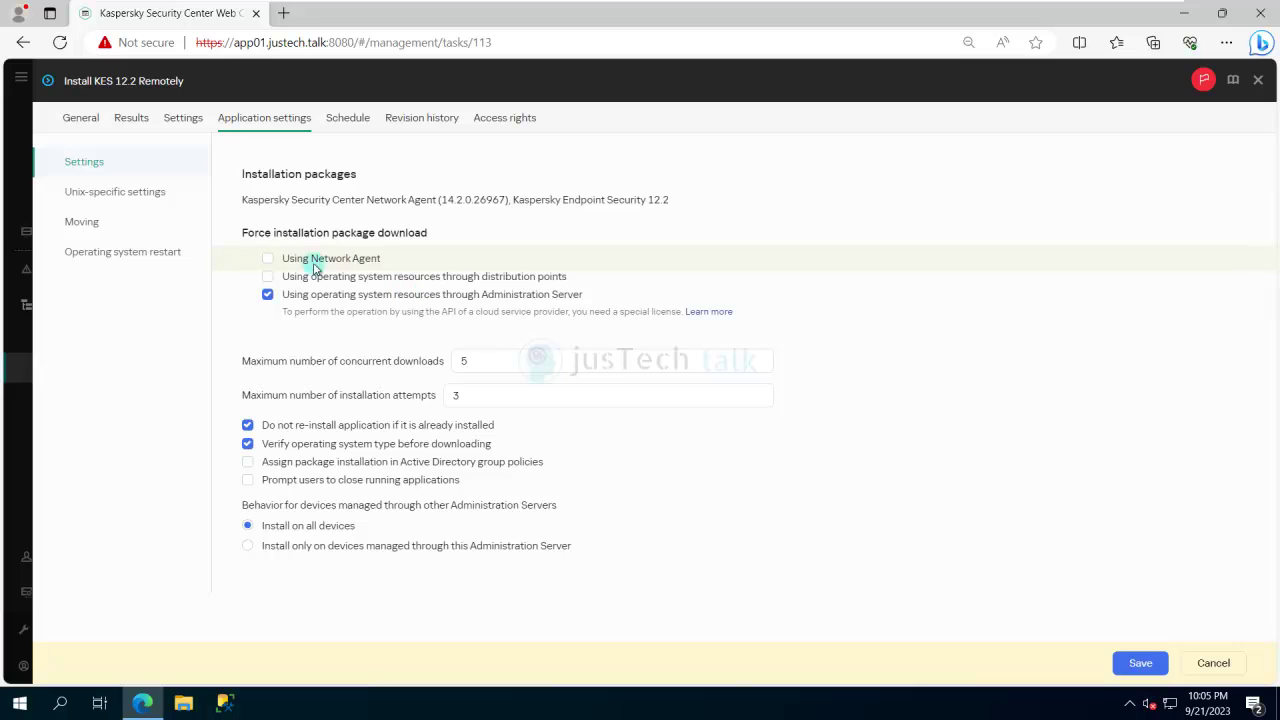
pyautogui.click(1137, 668)
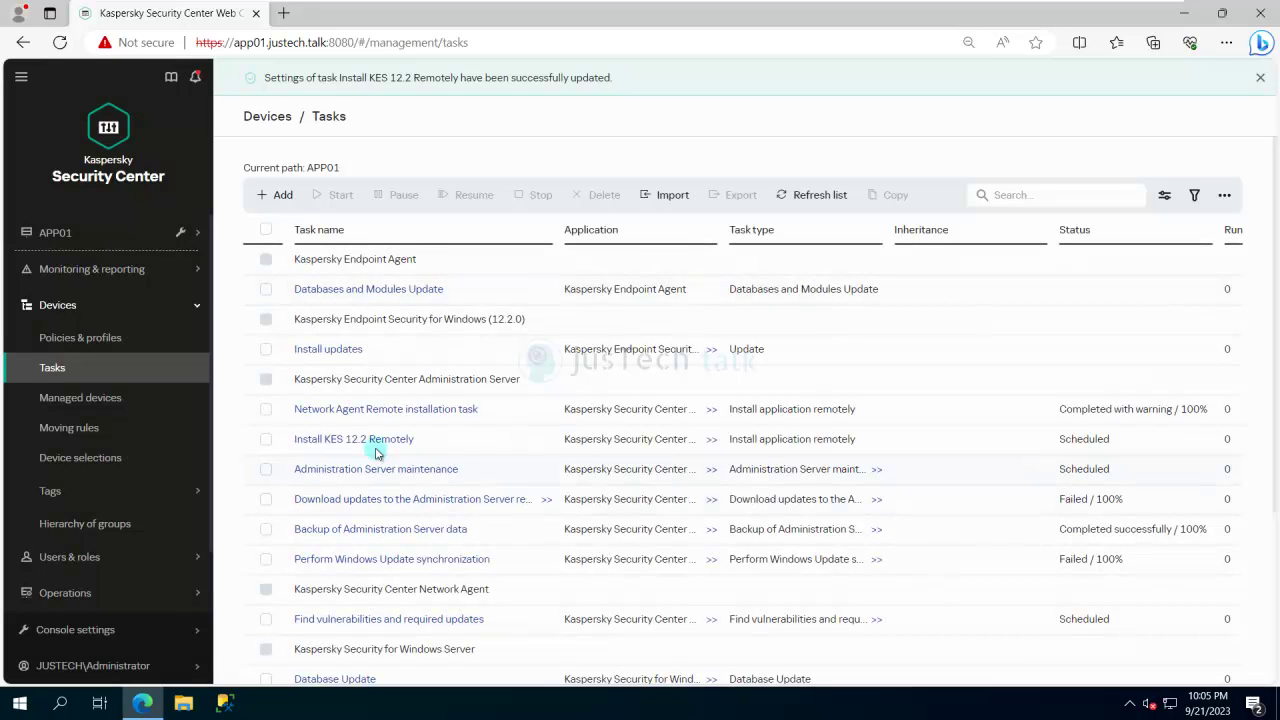
pyautogui.click(266, 440)
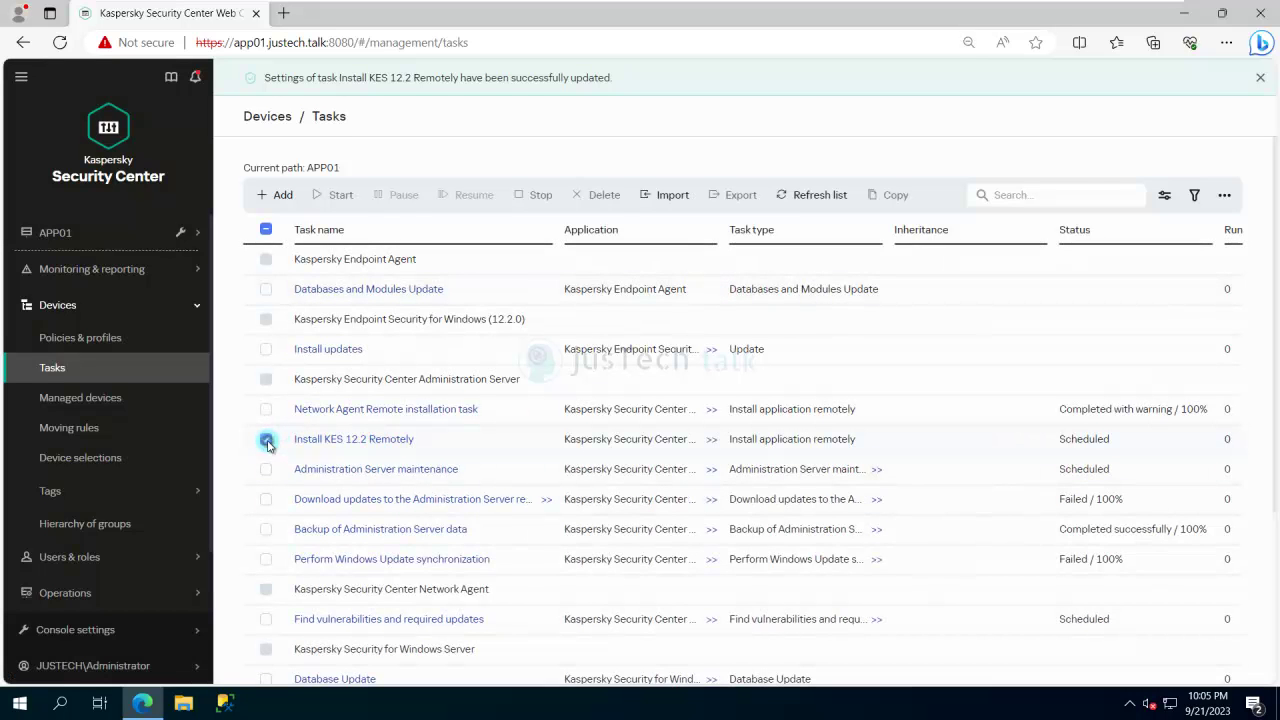
pyautogui.click(338, 158)
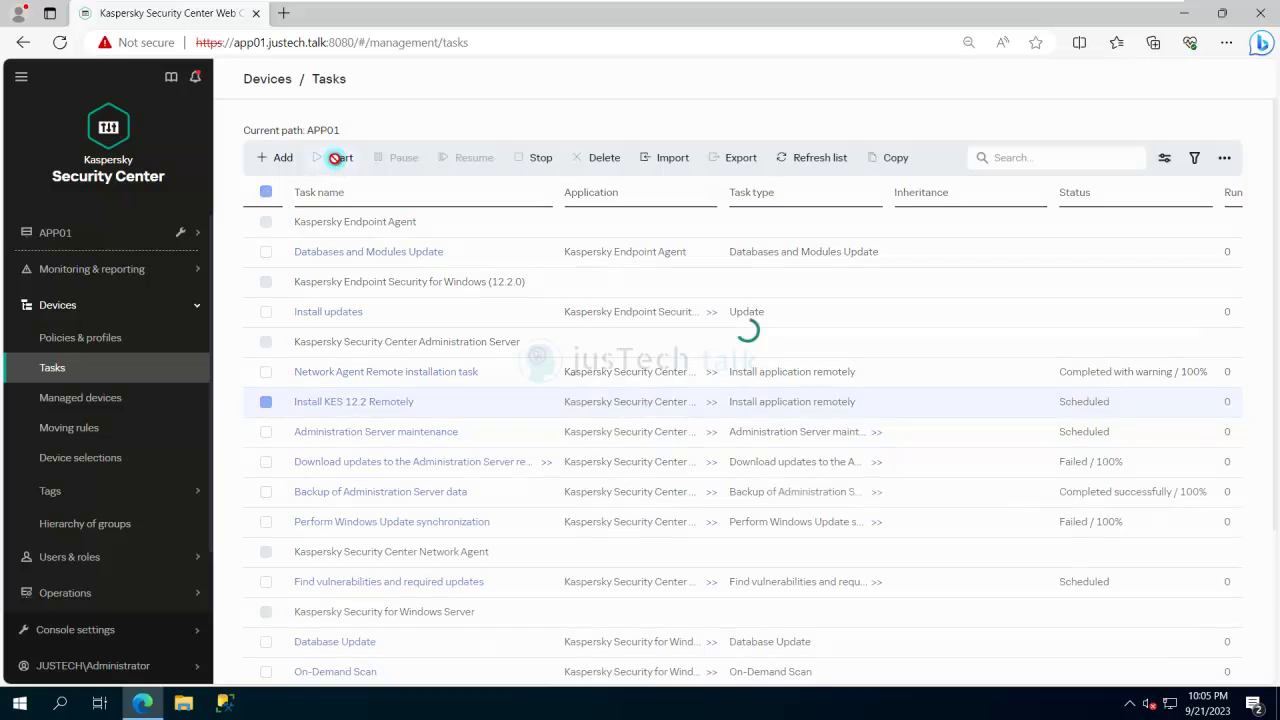
# Open the client's administrative share \\192.168.50.131\admin$ with Windows Run
pyautogui.rightClick(20, 707)
pyautogui.click(78, 614)
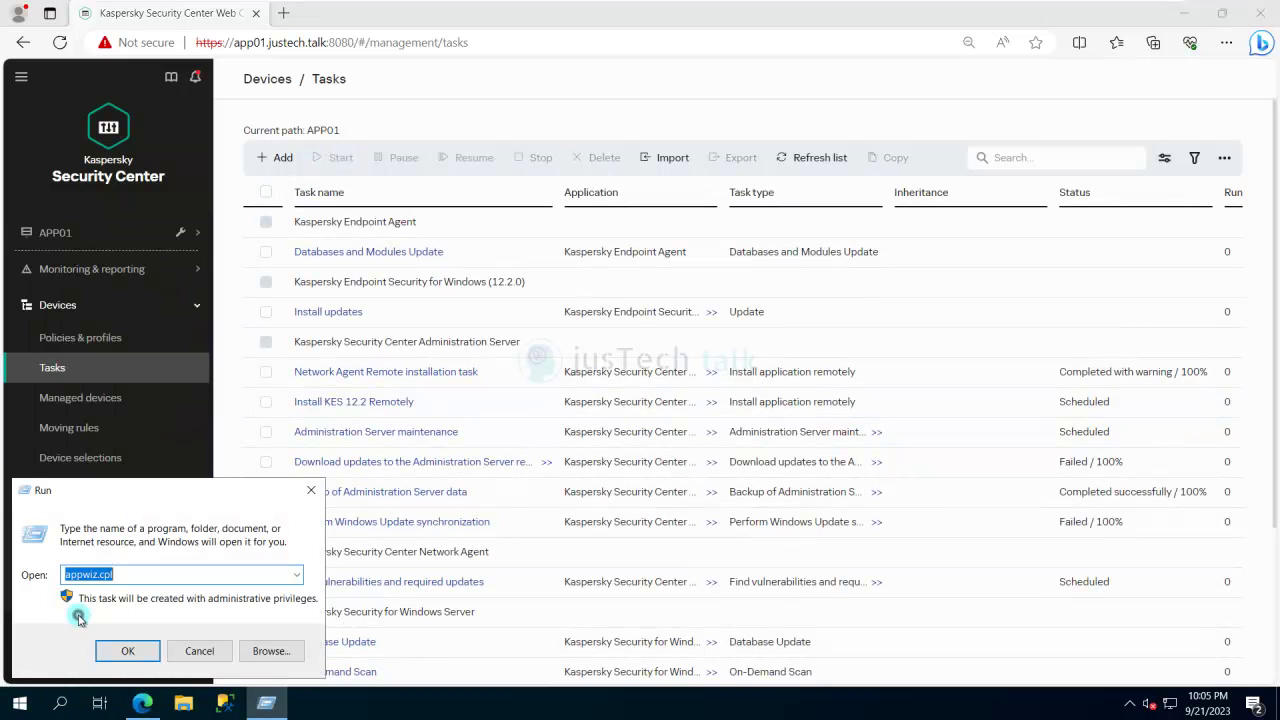
pyautogui.hotkey('ctrl', 'v')
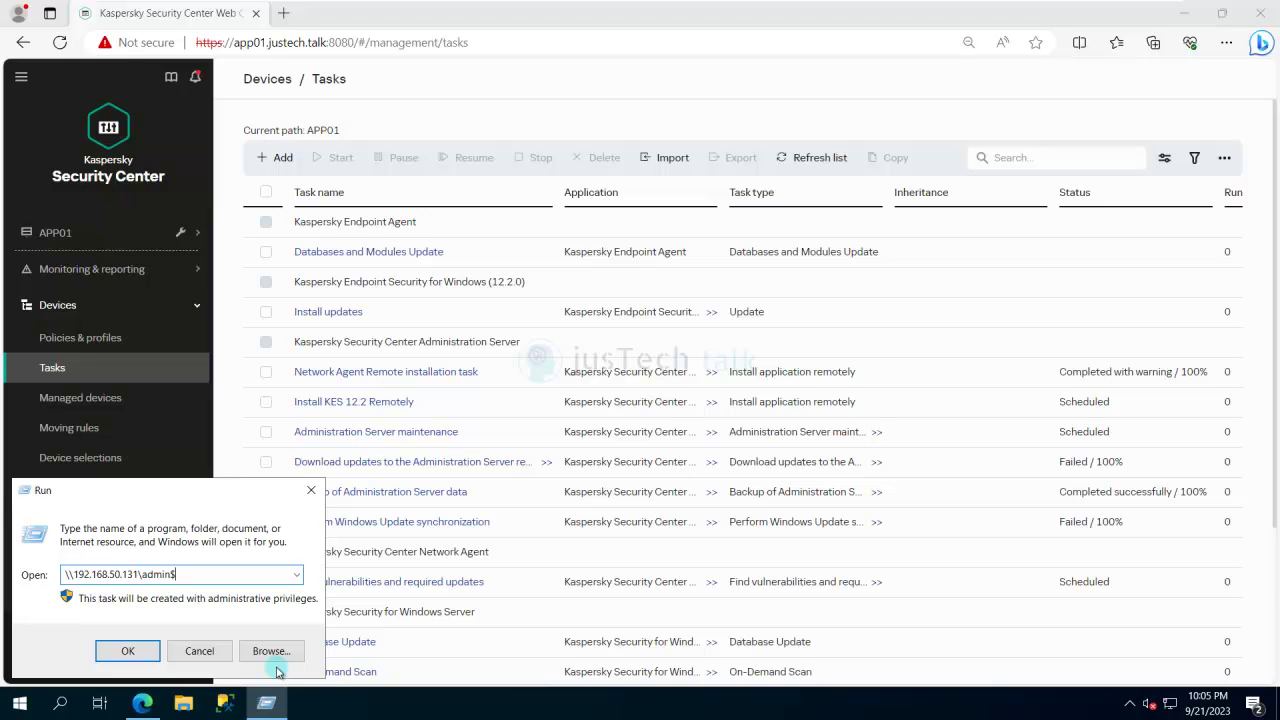
pyautogui.click(128, 651)
pyautogui.moveTo(145, 657)
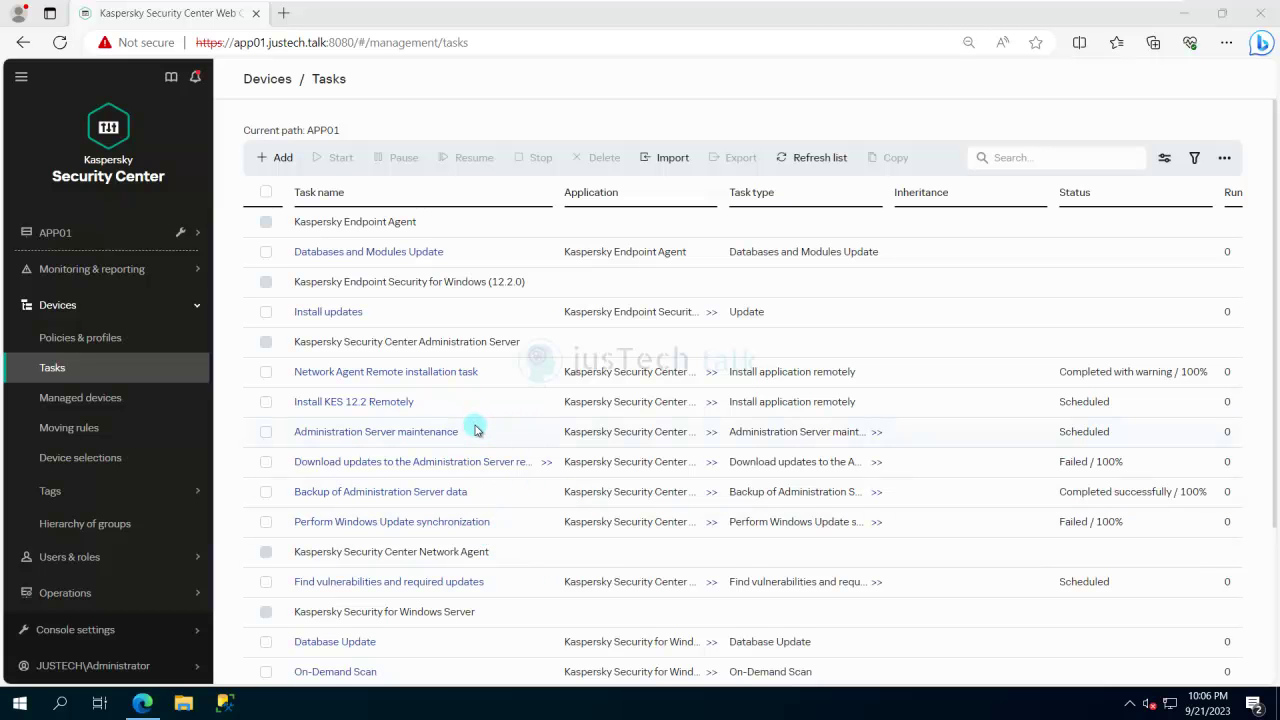
# Examine CLIENT01's results for the "Install KES 12.2 Remotely" task, minimize the admin$ share window and refresh the results
pyautogui.click(399, 403)
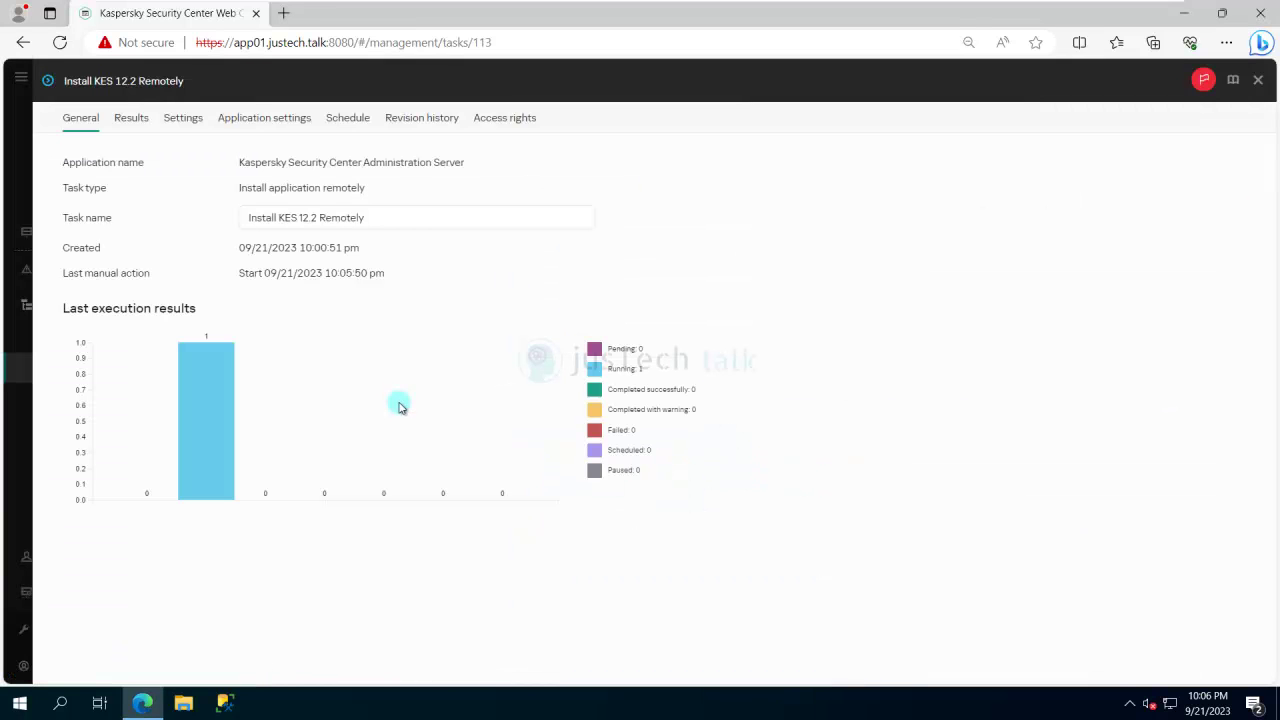
pyautogui.click(135, 119)
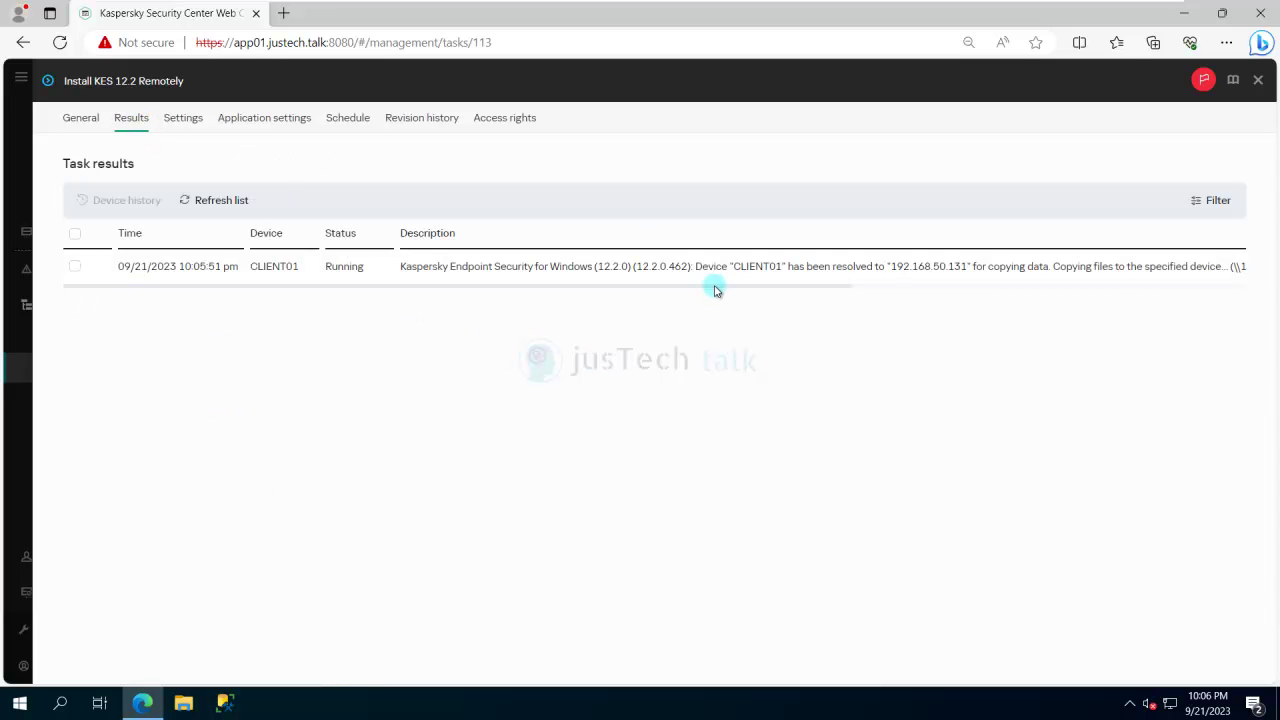
pyautogui.moveTo(791, 298); pyautogui.dragTo(1013, 327)
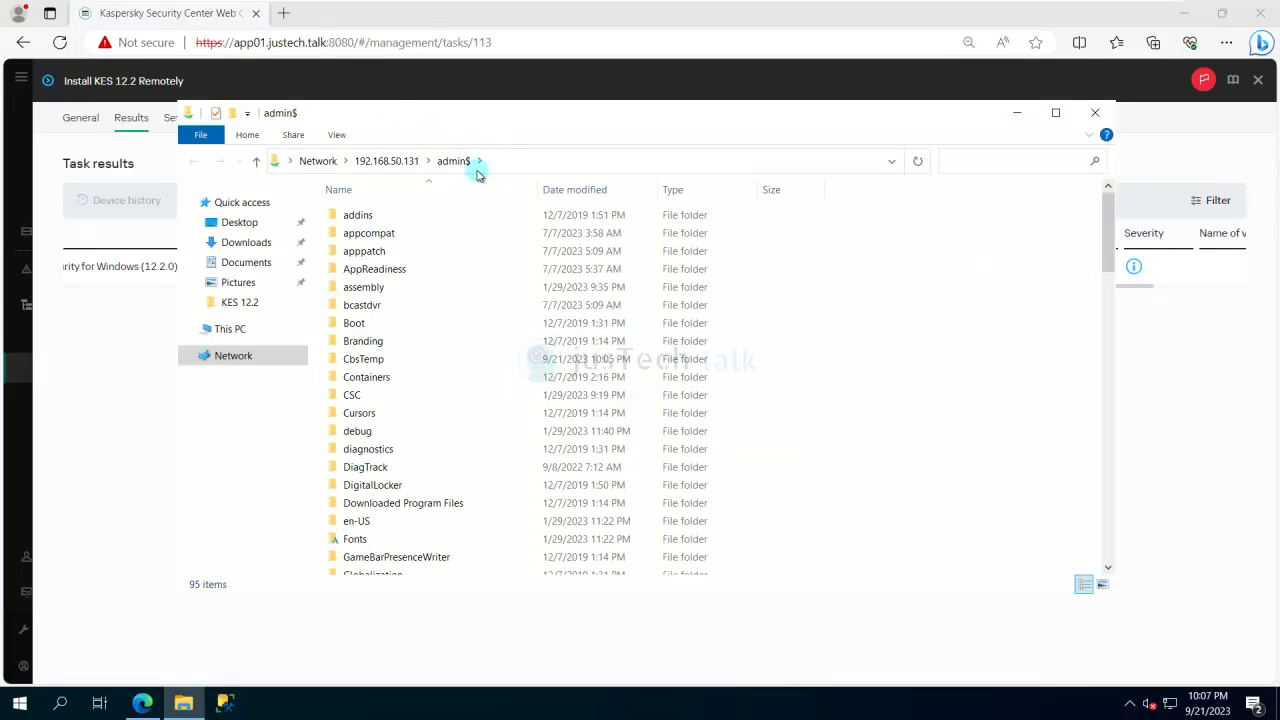
pyautogui.click(1012, 114)
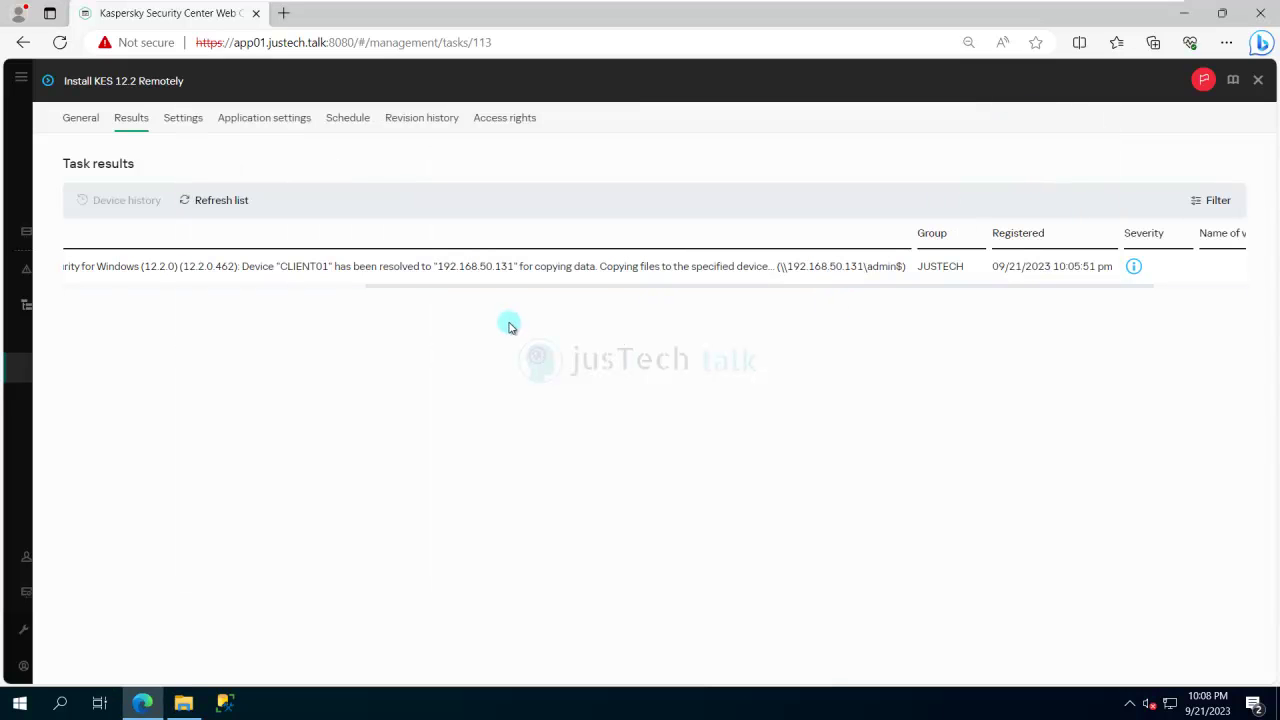
pyautogui.click(228, 215)
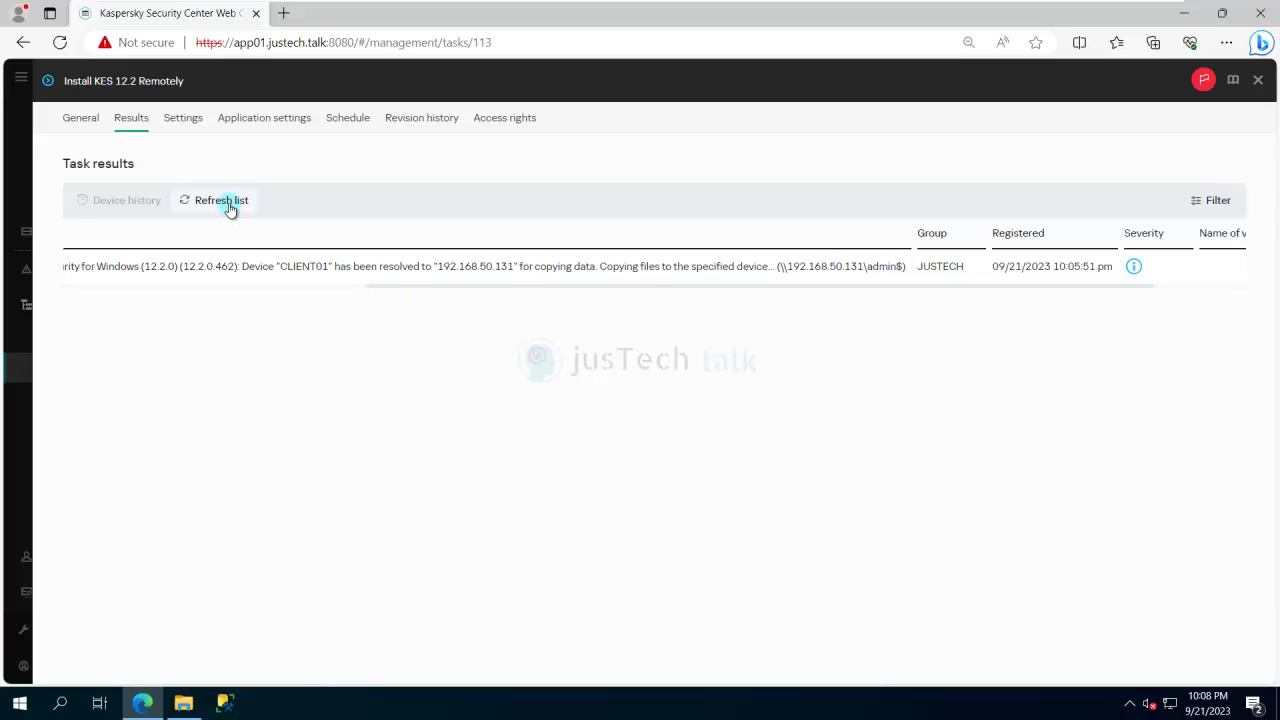
pyautogui.click(229, 203)
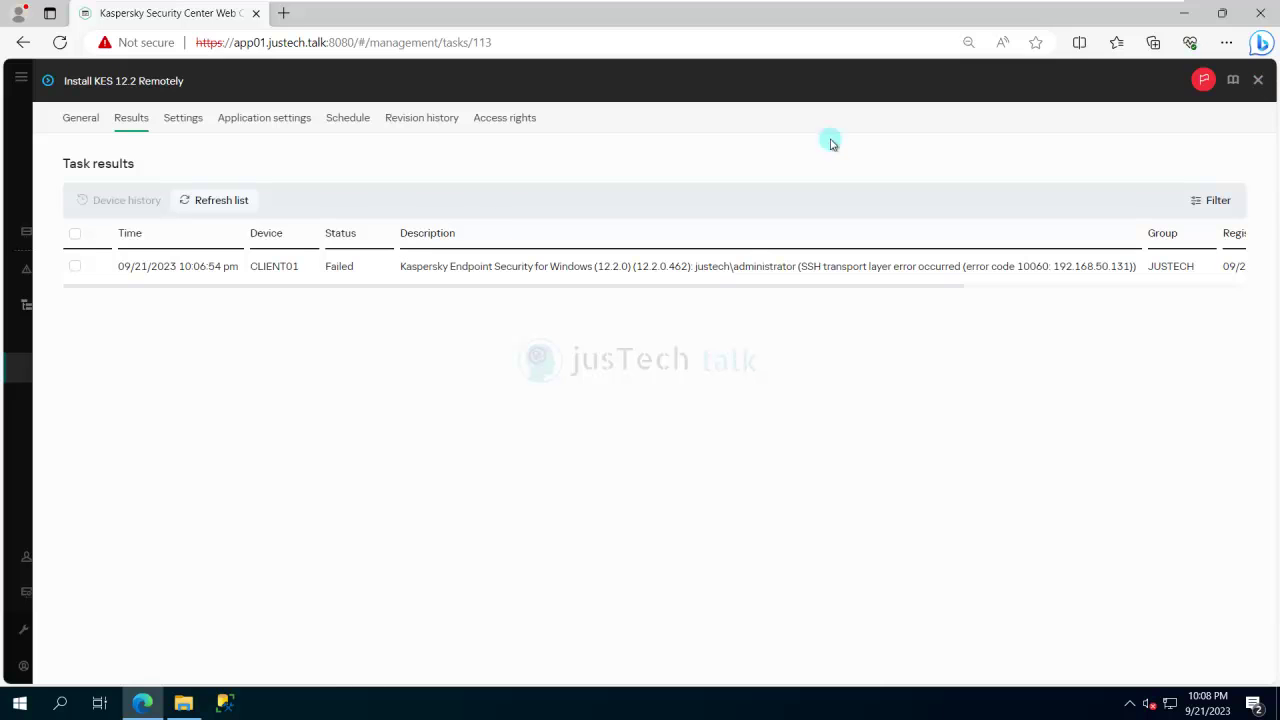
# Set the task's scheduled start to Immediately and save the schedule
pyautogui.click(341, 119)
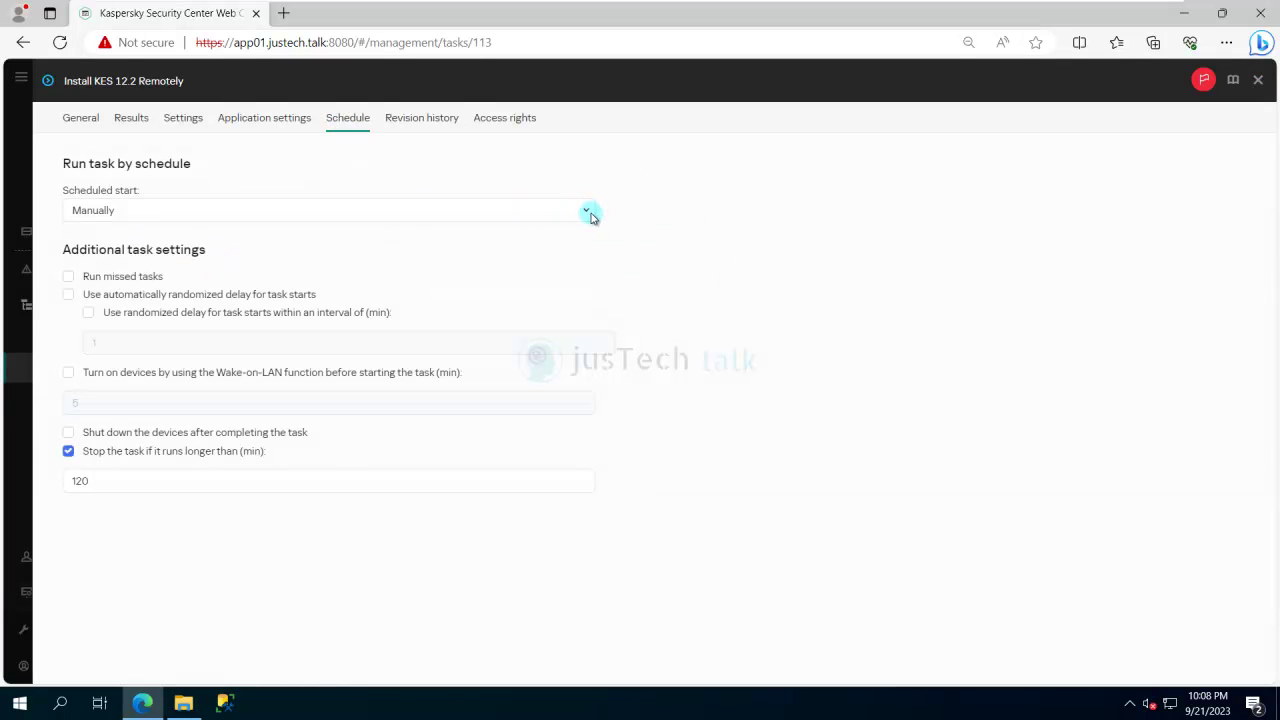
pyautogui.click(589, 213)
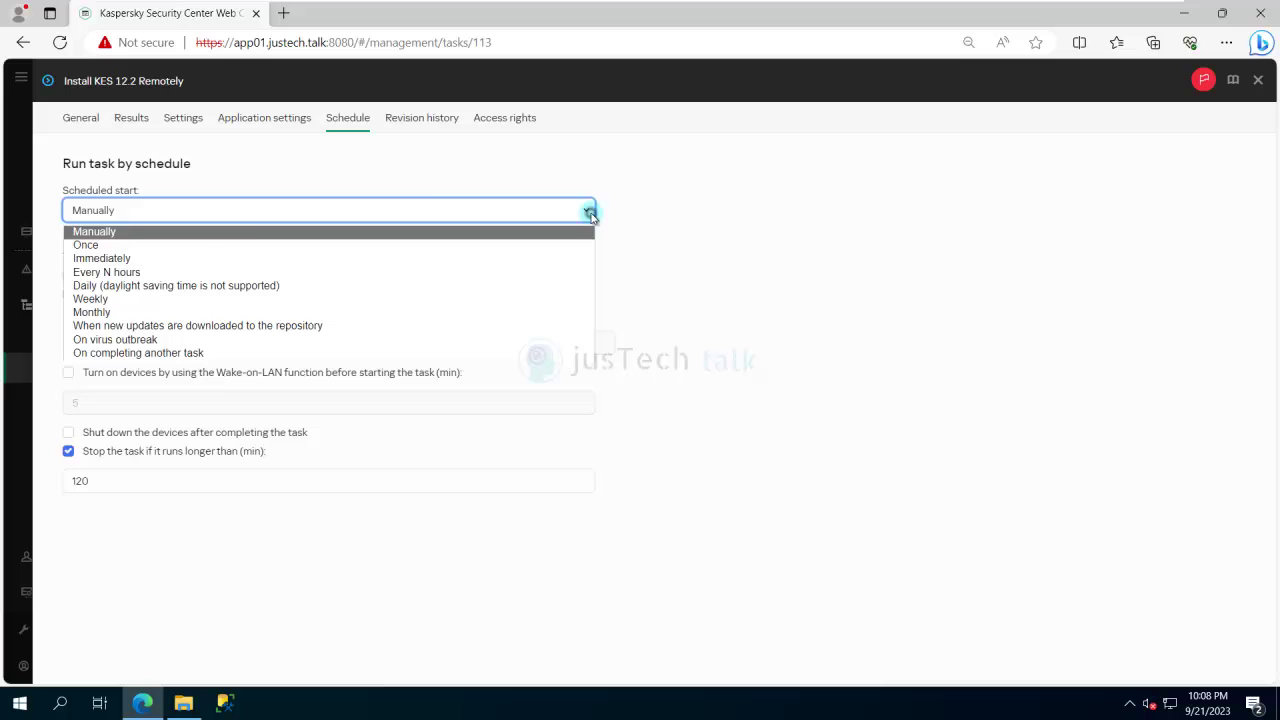
pyautogui.click(108, 246)
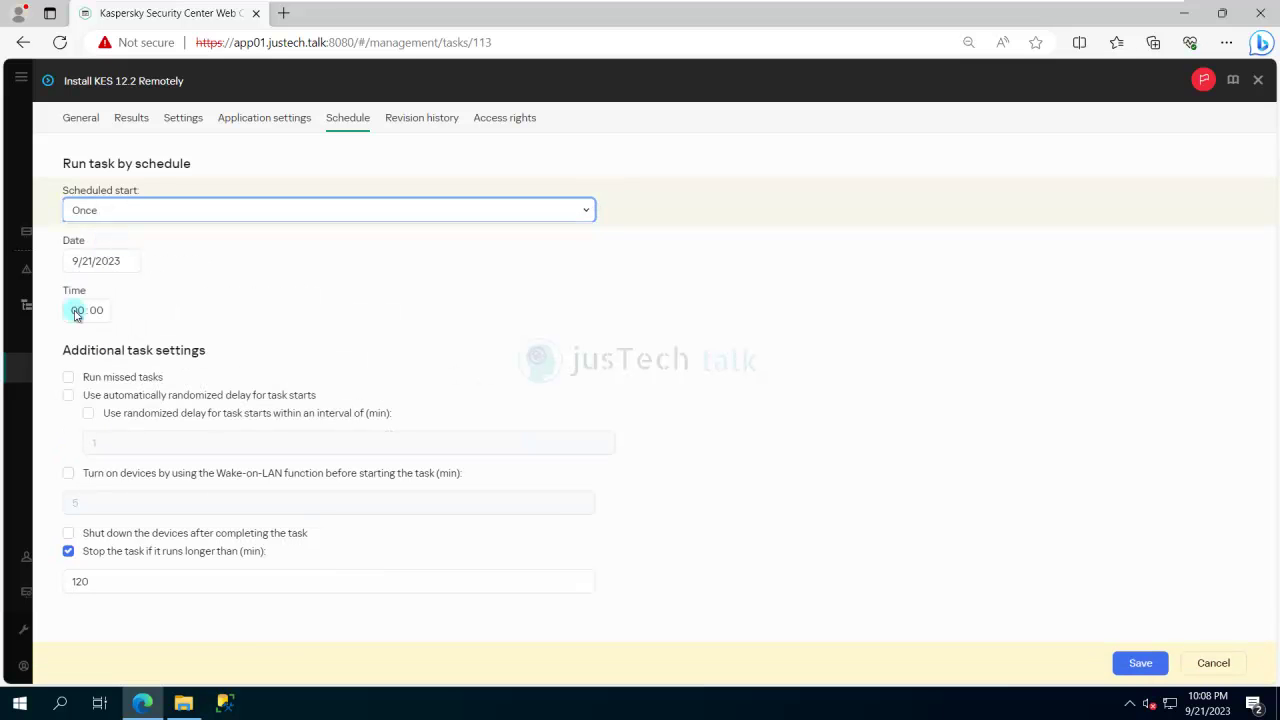
pyautogui.click(577, 211)
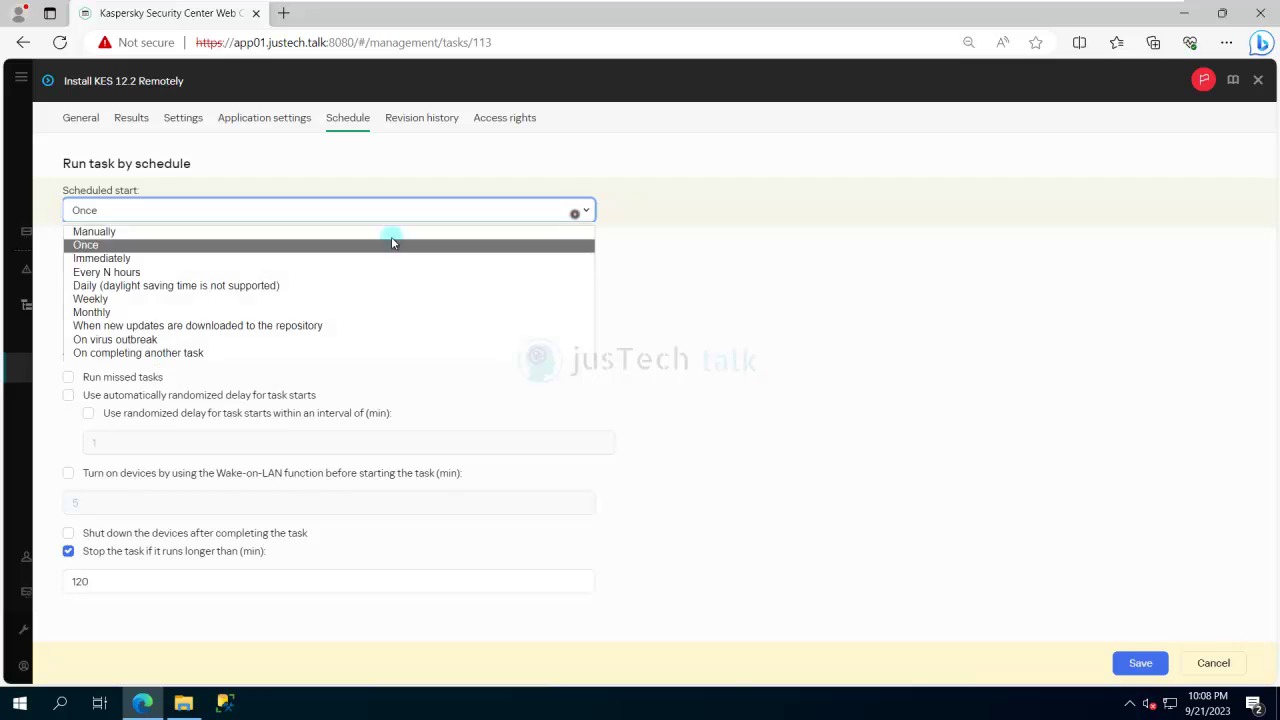
pyautogui.click(136, 261)
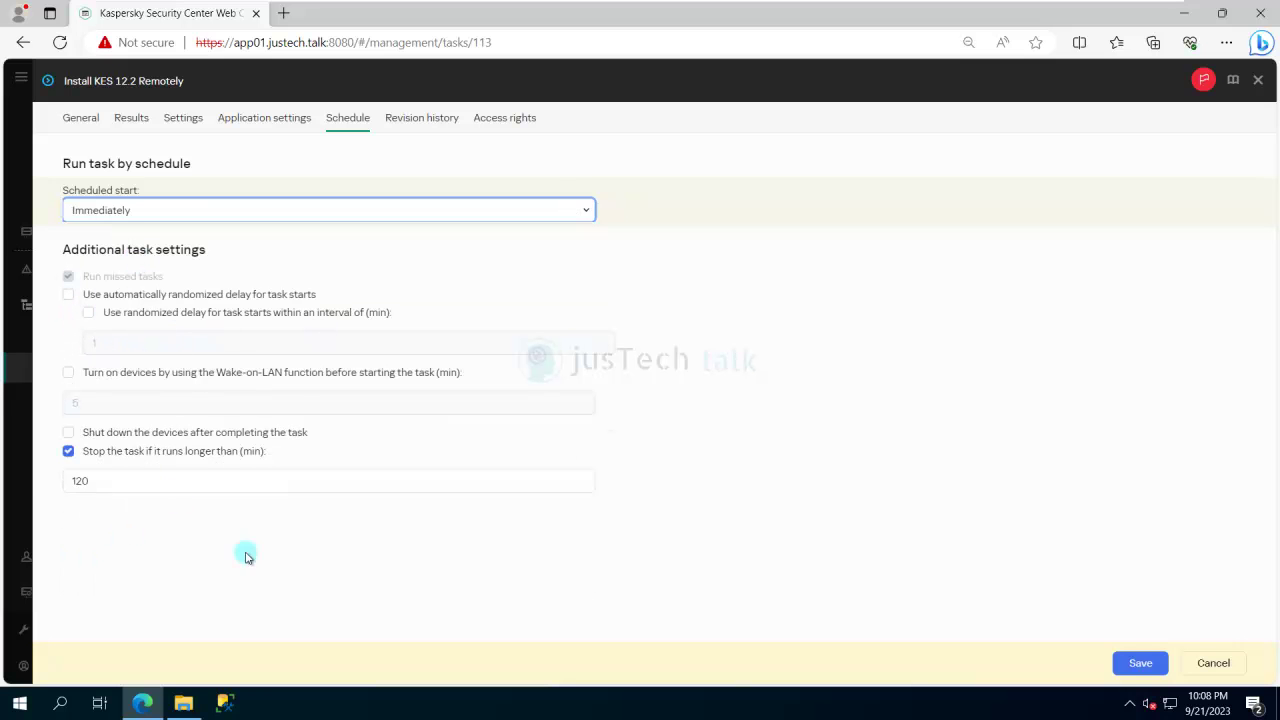
pyautogui.click(1138, 664)
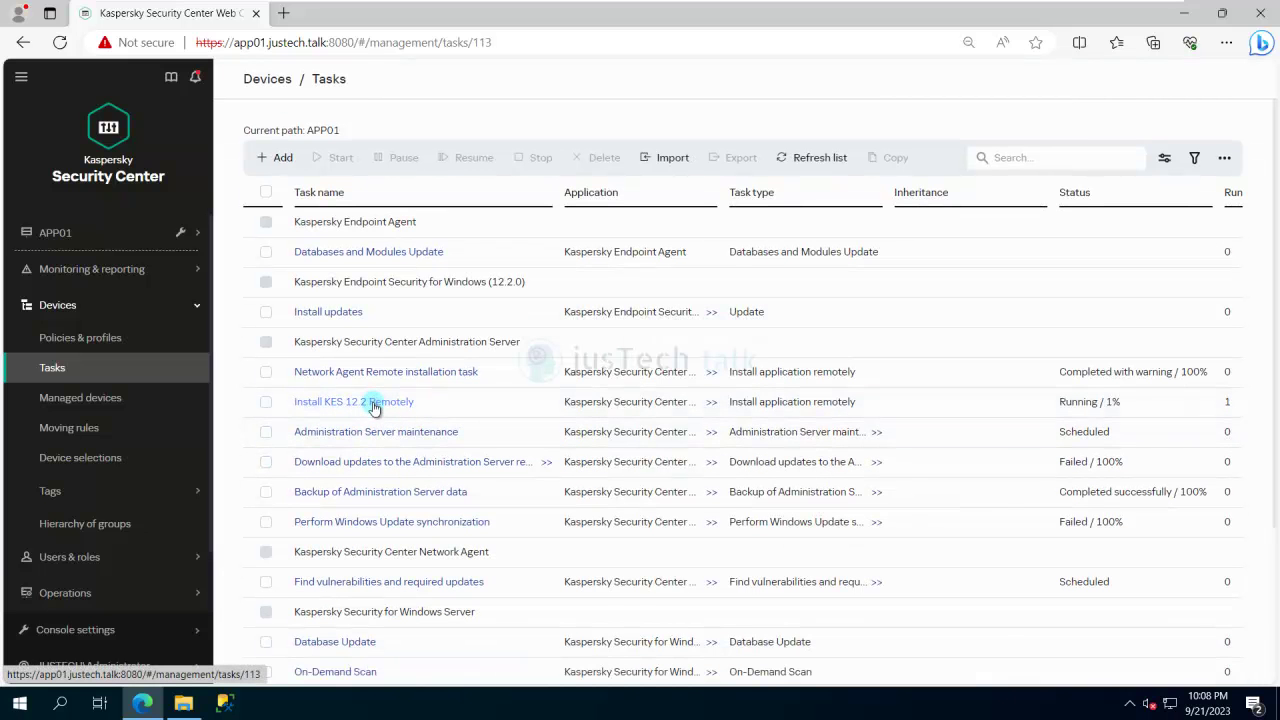
# Open the results of the "Install KES 12.2 Remotely" task and read the full description for CLIENT01
pyautogui.click(373, 406)
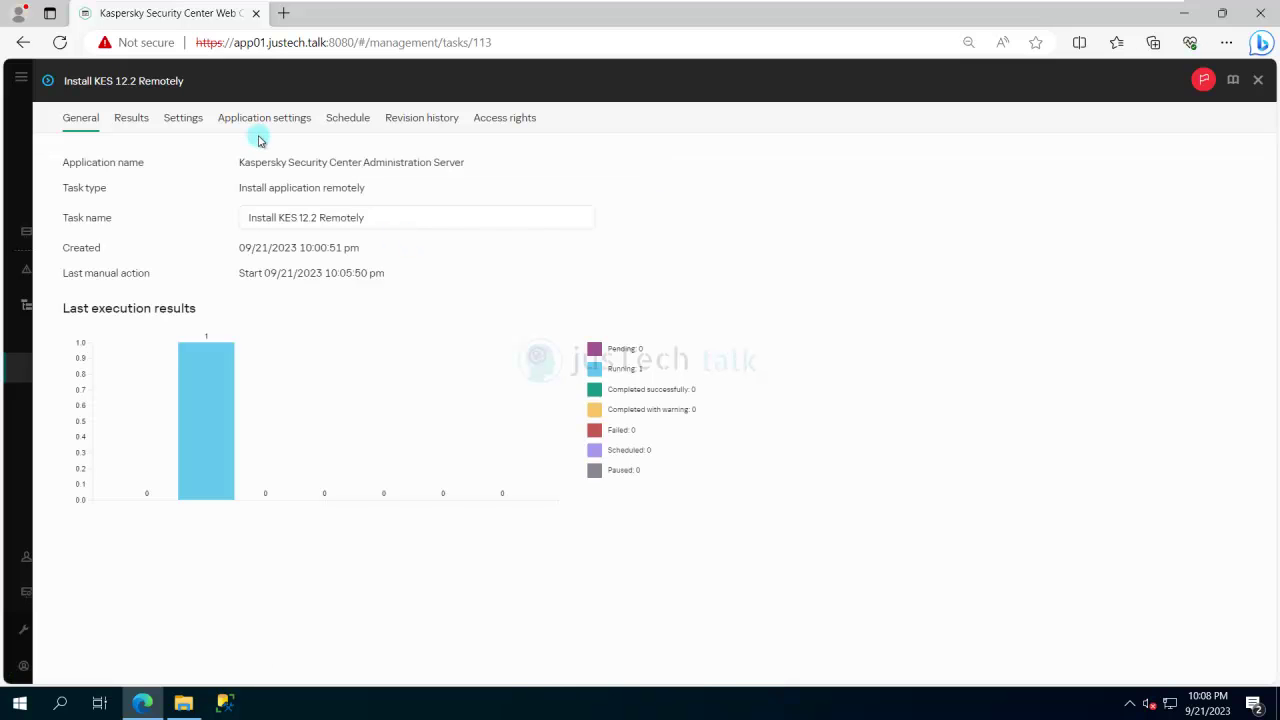
pyautogui.click(131, 125)
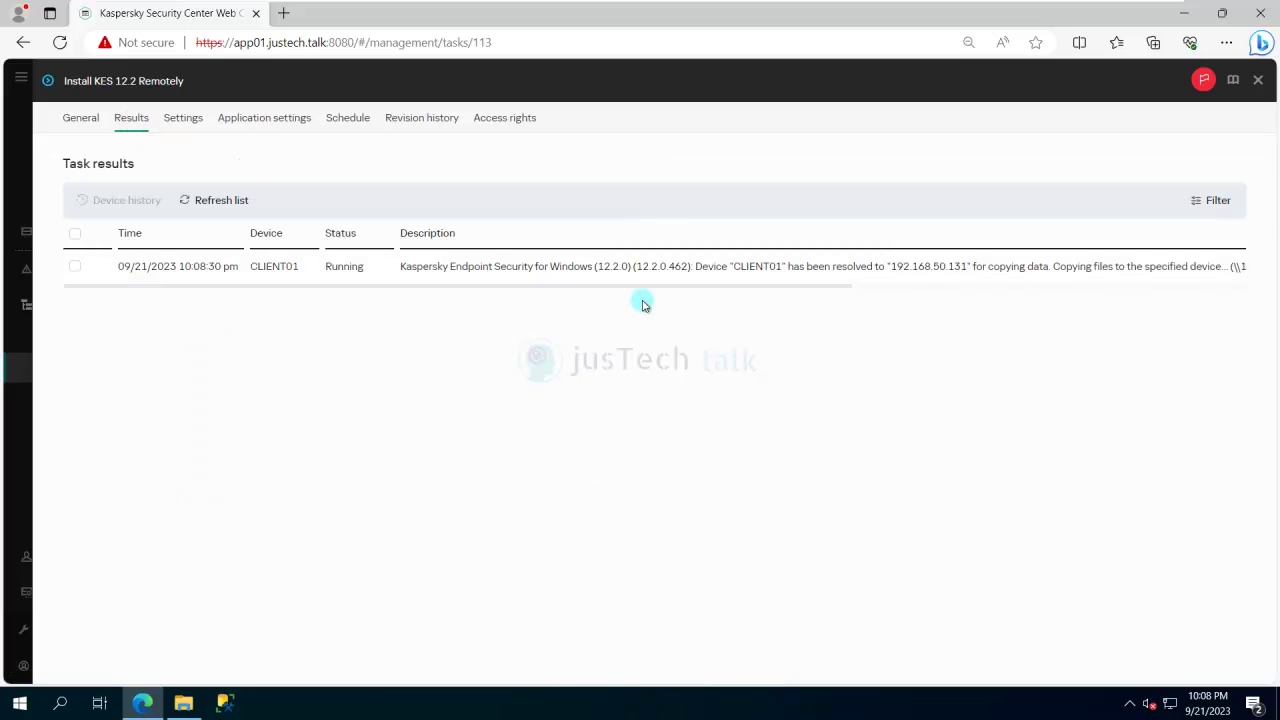
pyautogui.moveTo(727, 298); pyautogui.dragTo(837, 297)
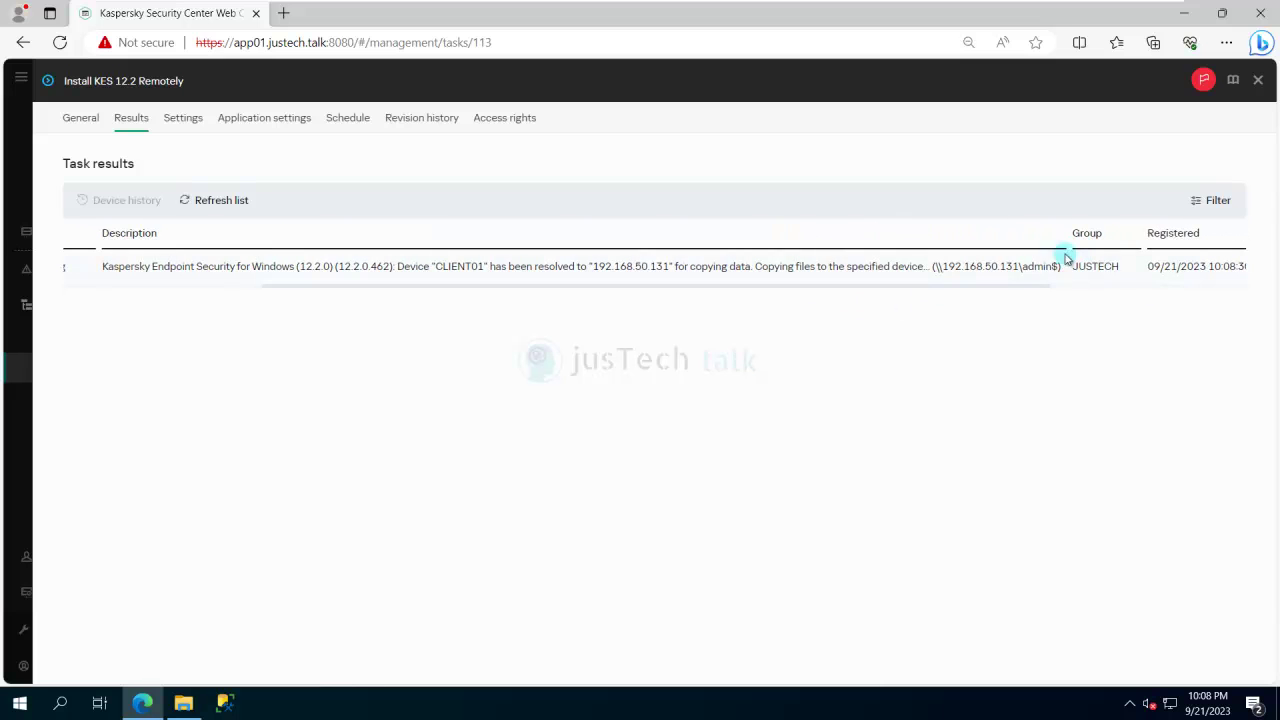
# Open the client's \\192.168.50.131\admin$ share with Windows Run and go into its Temp folder
pyautogui.rightClick(20, 706)
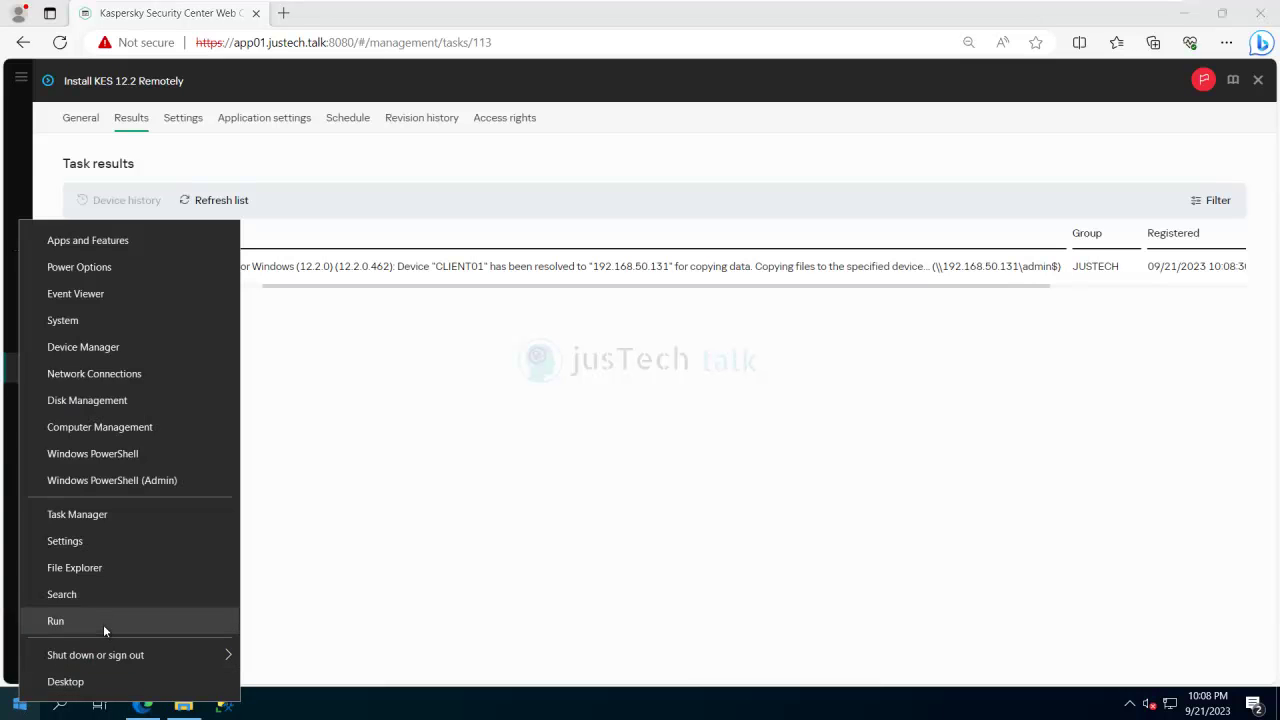
pyautogui.click(103, 622)
pyautogui.click(127, 651)
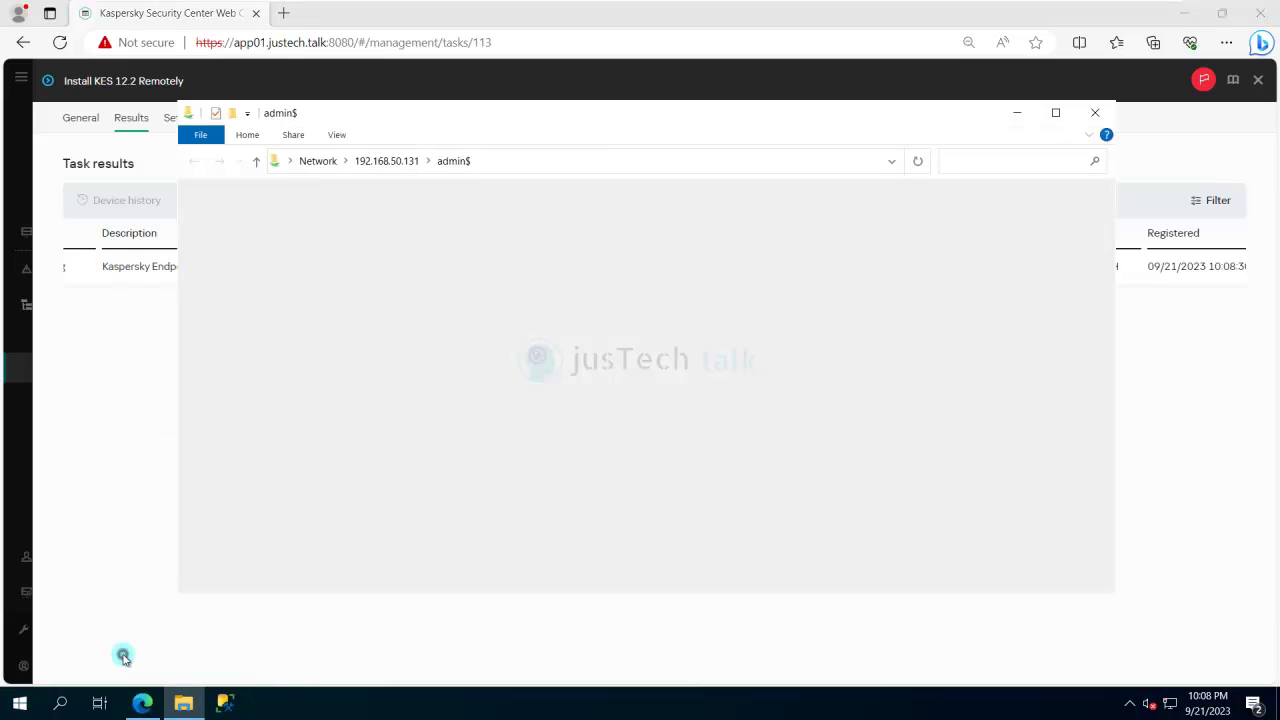
pyautogui.scroll(-4, 518, 415)
pyautogui.scroll(4, 518, 415)
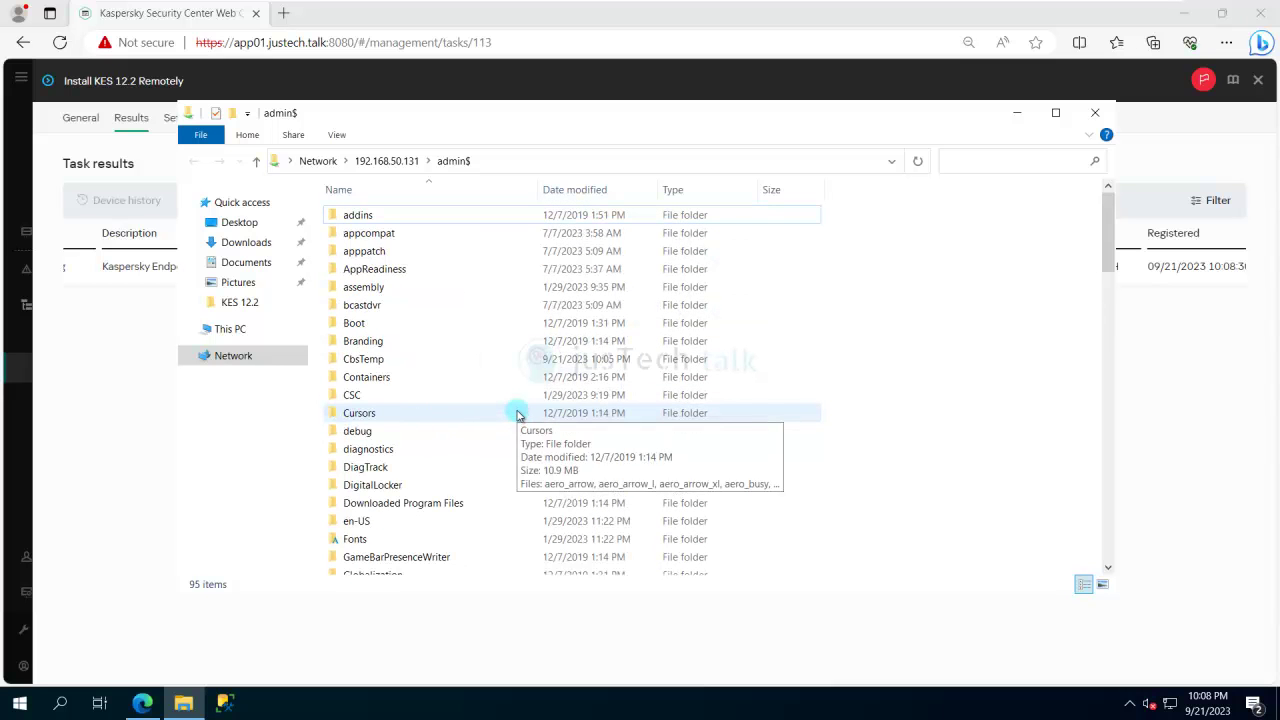
pyautogui.scroll(-4, 518, 415)
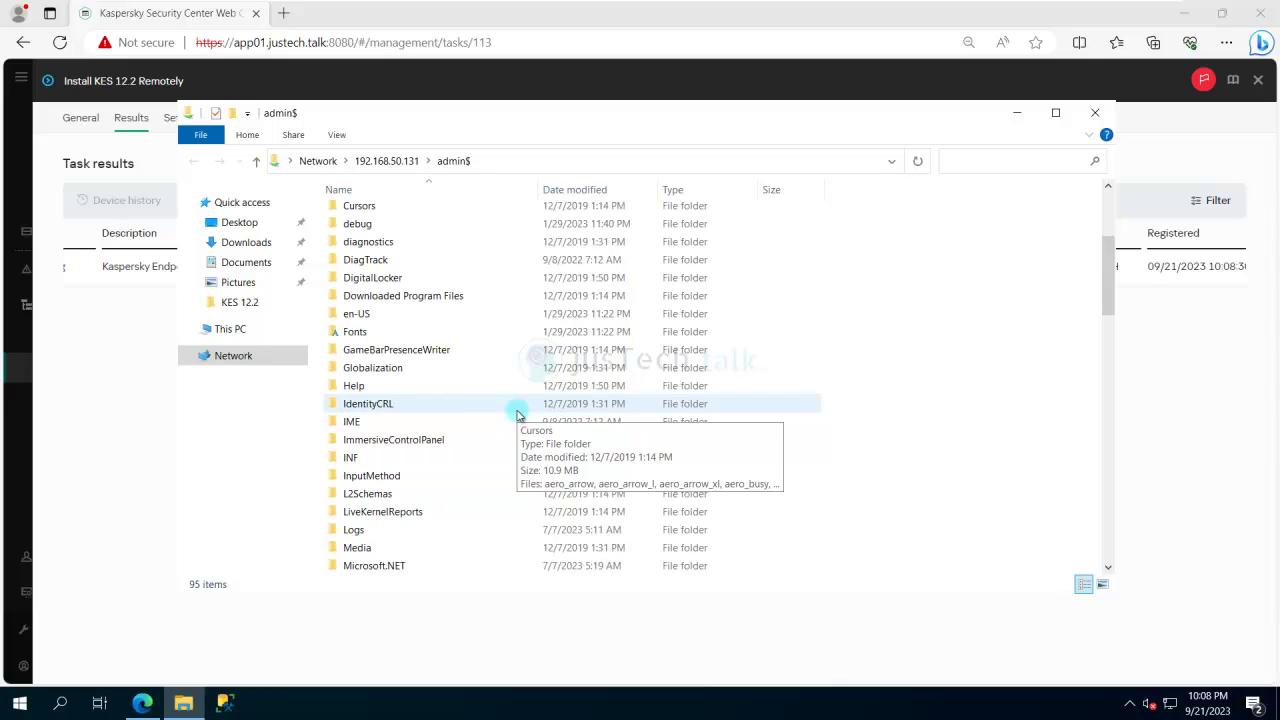
pyautogui.scroll(-2, 518, 415)
pyautogui.scroll(-8, 518, 415)
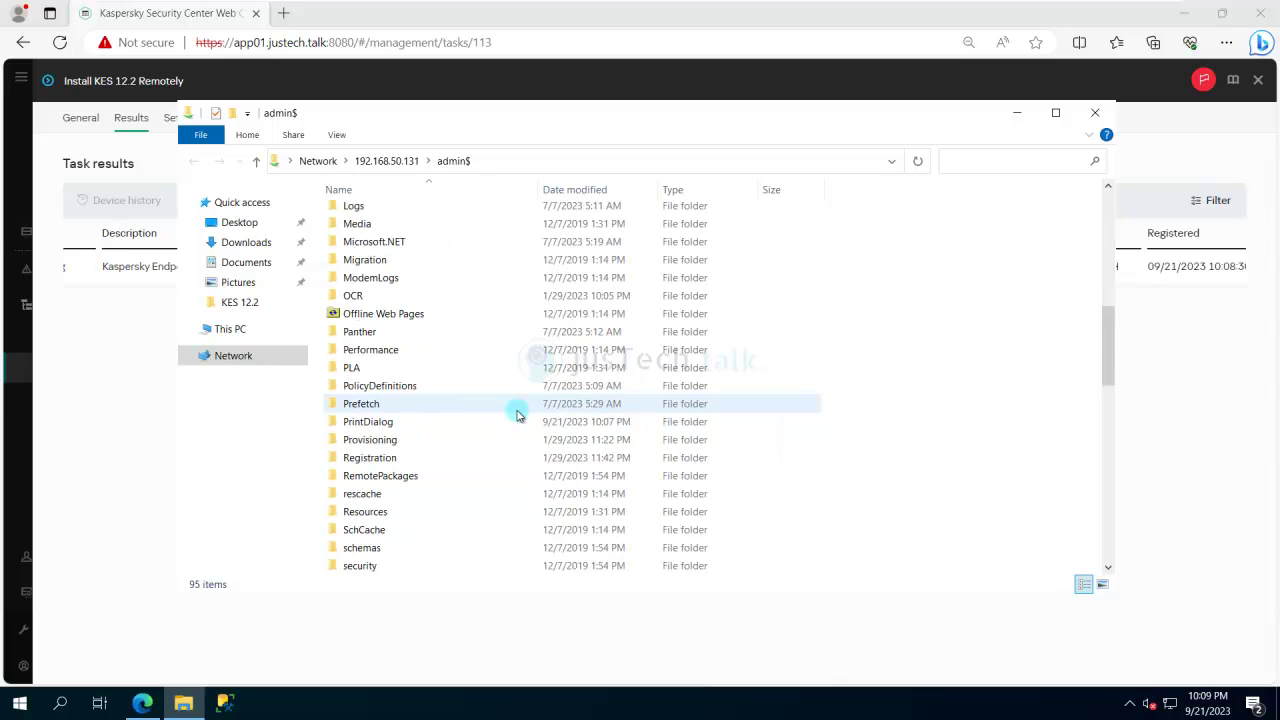
pyautogui.scroll(-4, 518, 415)
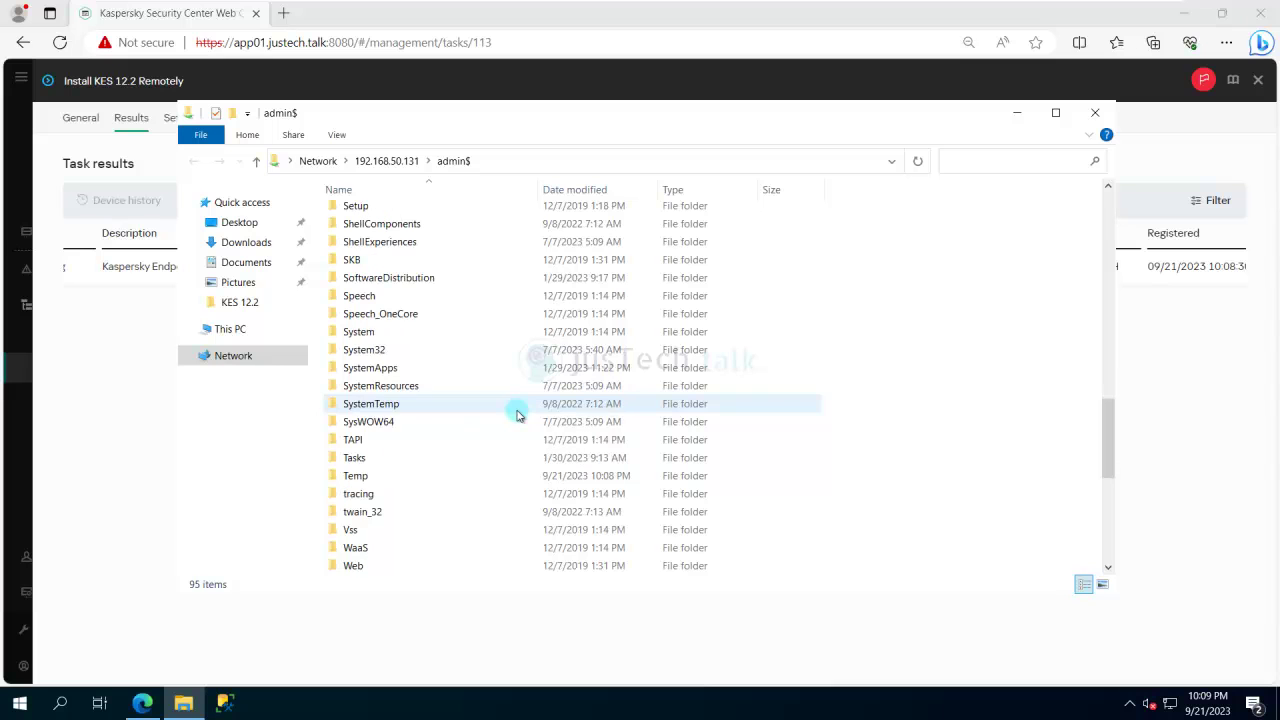
pyautogui.doubleClick(387, 477)
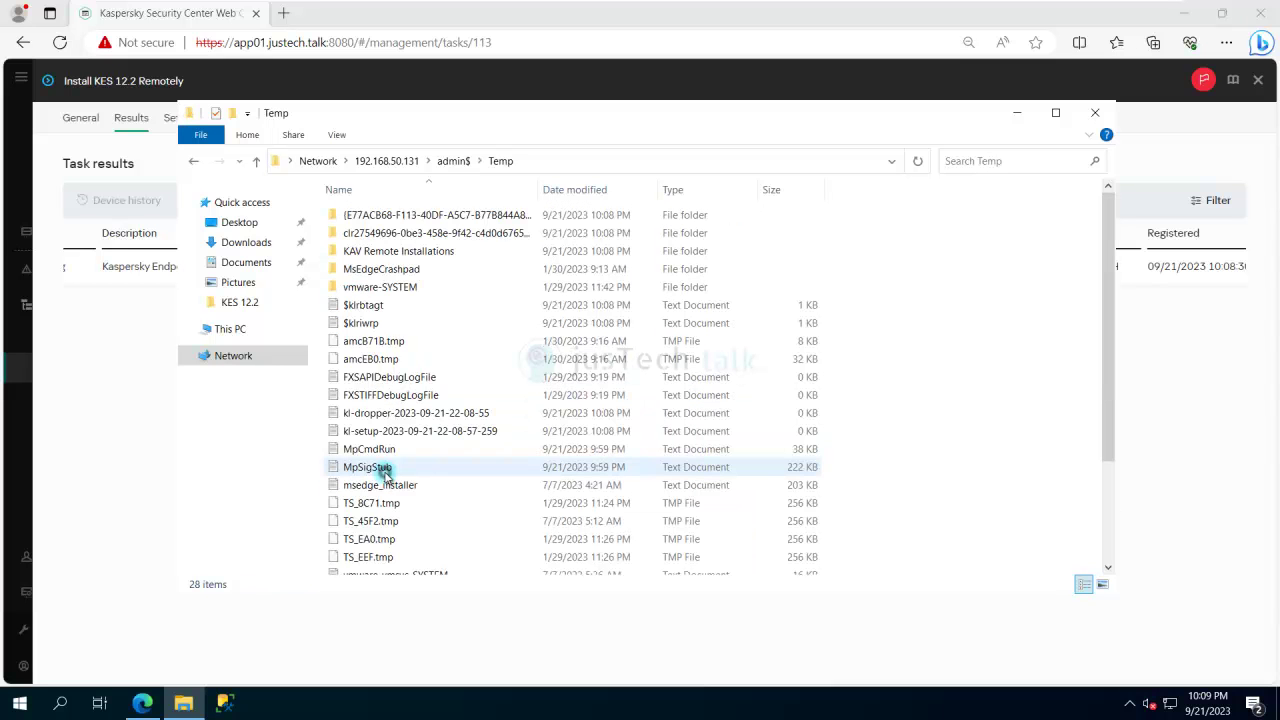
# Examine the copied installation files in the subfolder of KAV Remote Installations, return to Temp and close the share window
pyautogui.click(454, 315)
pyautogui.click(379, 256)
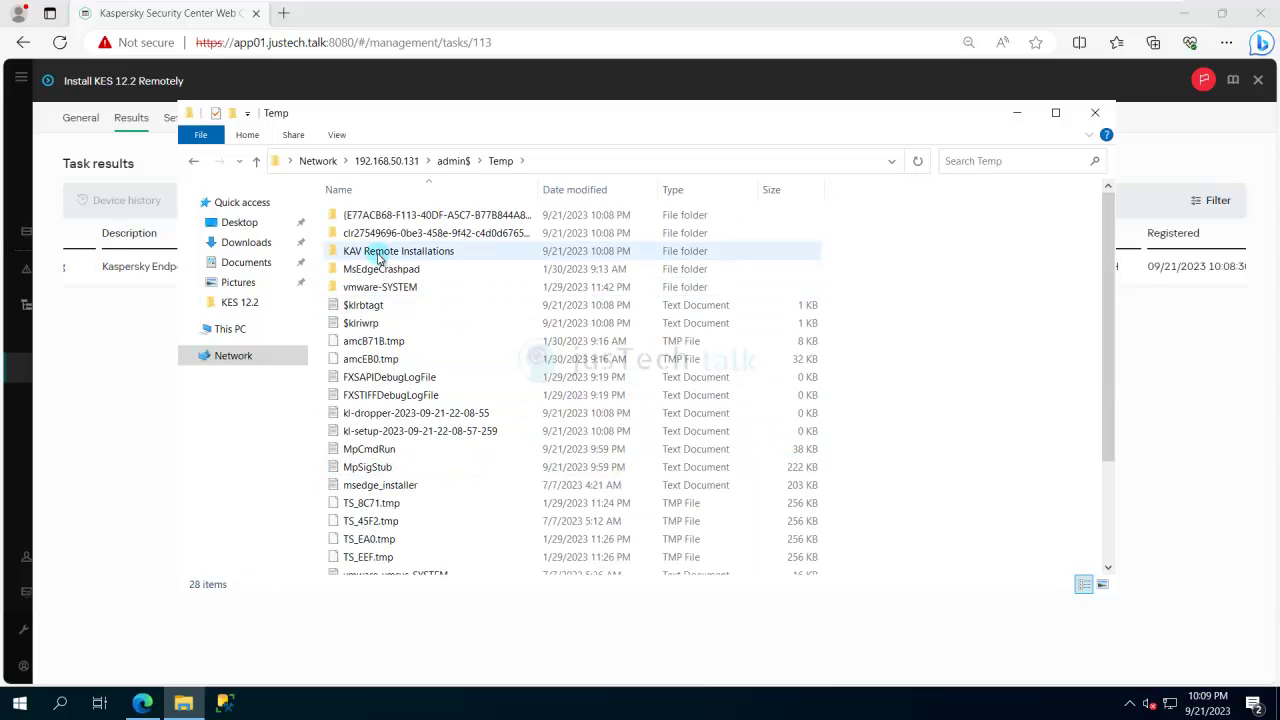
pyautogui.doubleClick(379, 256)
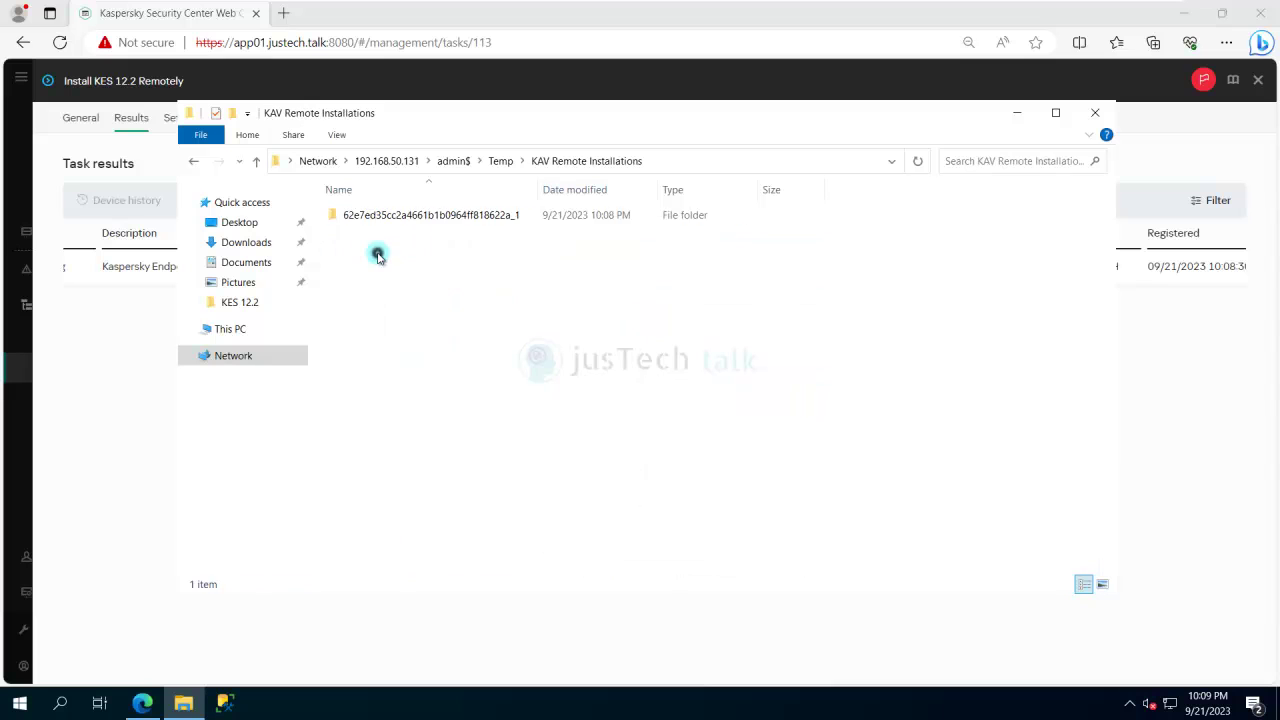
pyautogui.doubleClick(478, 226)
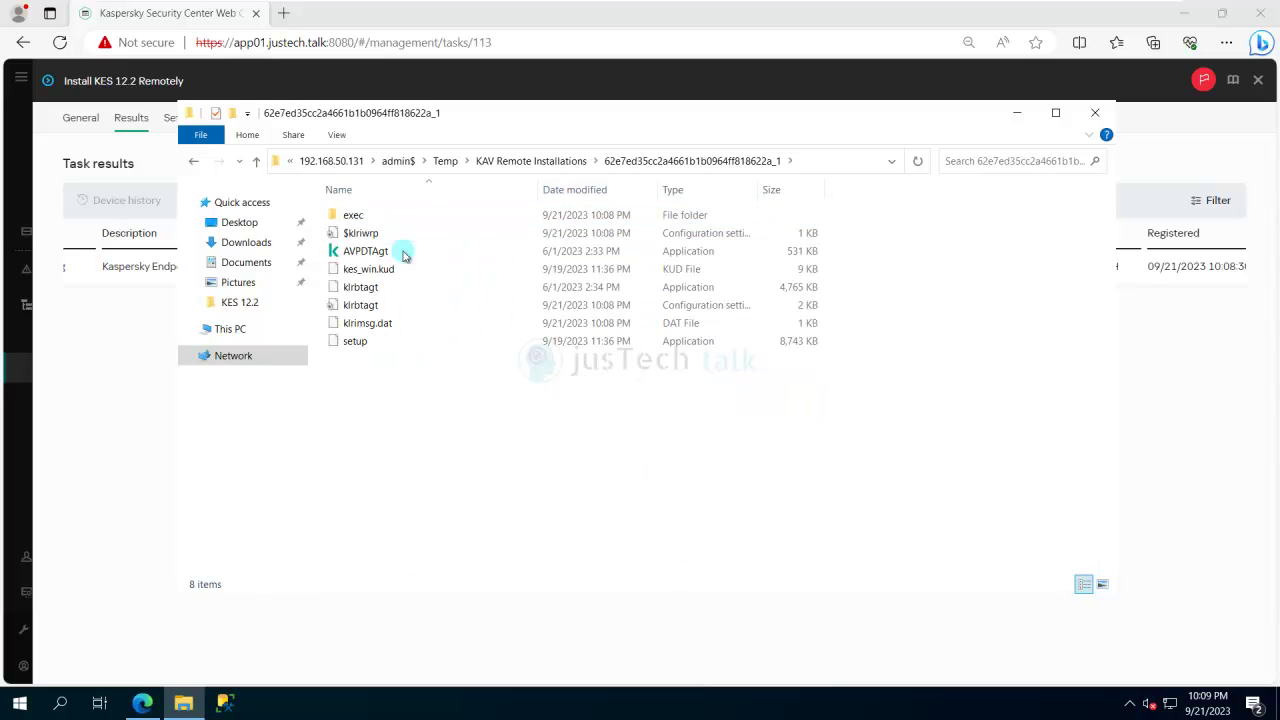
pyautogui.click(448, 164)
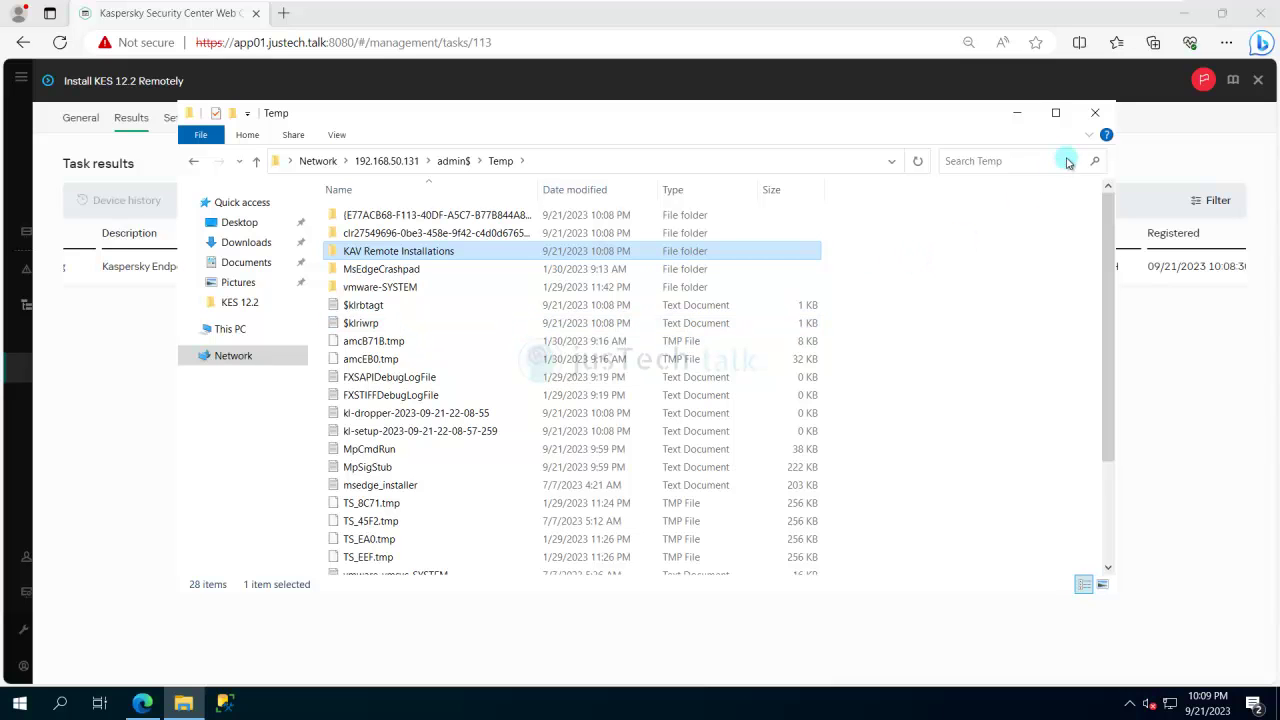
pyautogui.click(1096, 113)
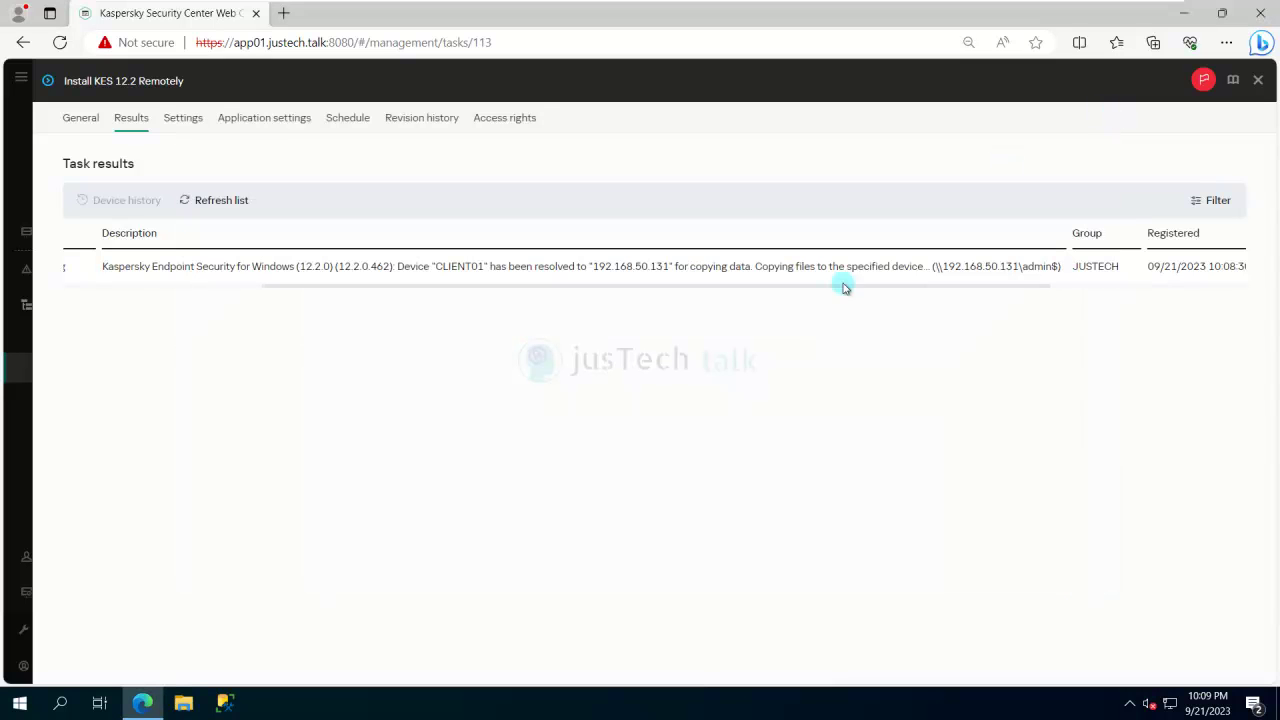
# Refresh the task results, read CLIENT01's updated description and close the task's properties
pyautogui.click(226, 201)
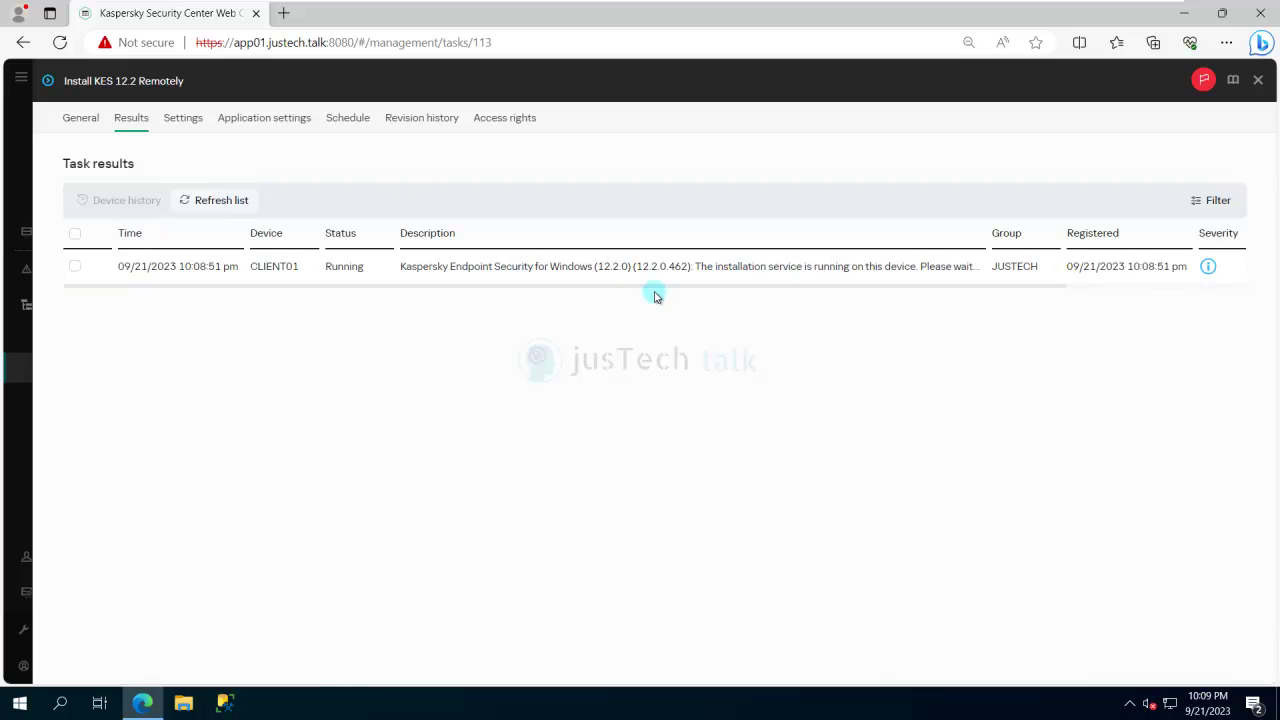
pyautogui.moveTo(638, 293); pyautogui.dragTo(743, 298)
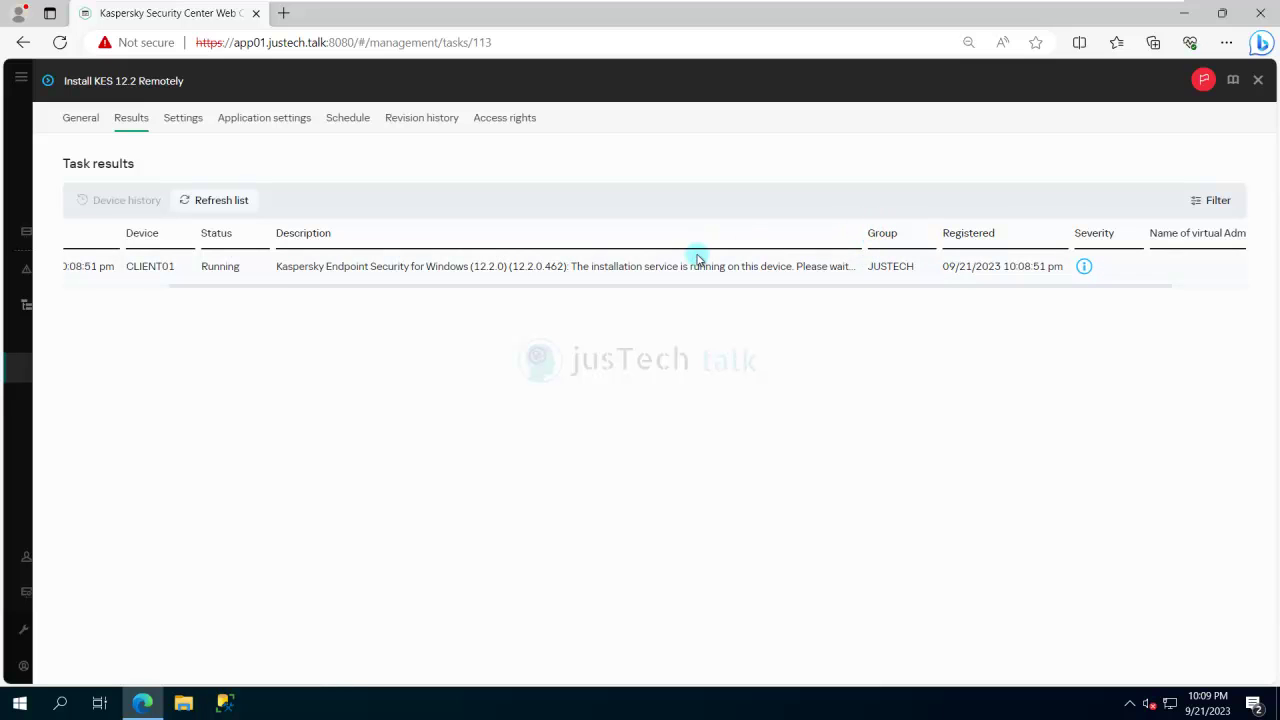
pyautogui.moveTo(464, 291); pyautogui.dragTo(231, 298)
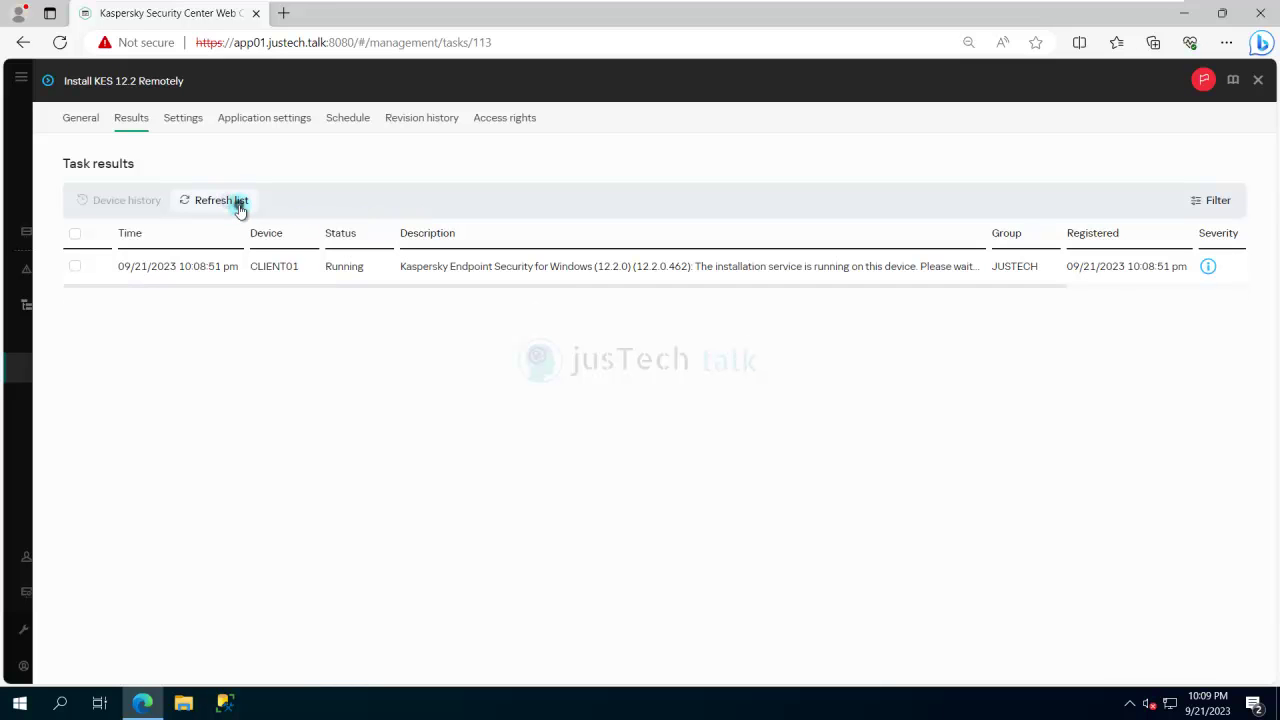
pyautogui.click(1258, 81)
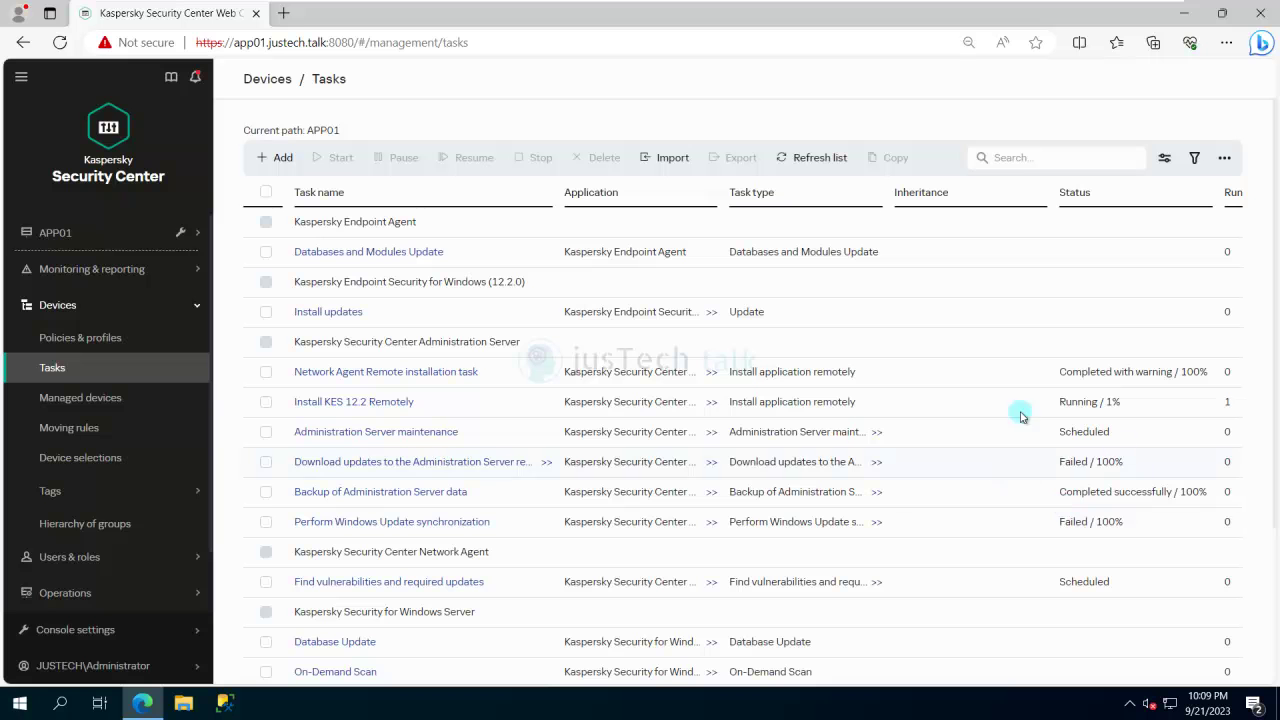
# Refresh the task list to check the progress of "Install KES 12.2 Remotely"
pyautogui.click(819, 160)
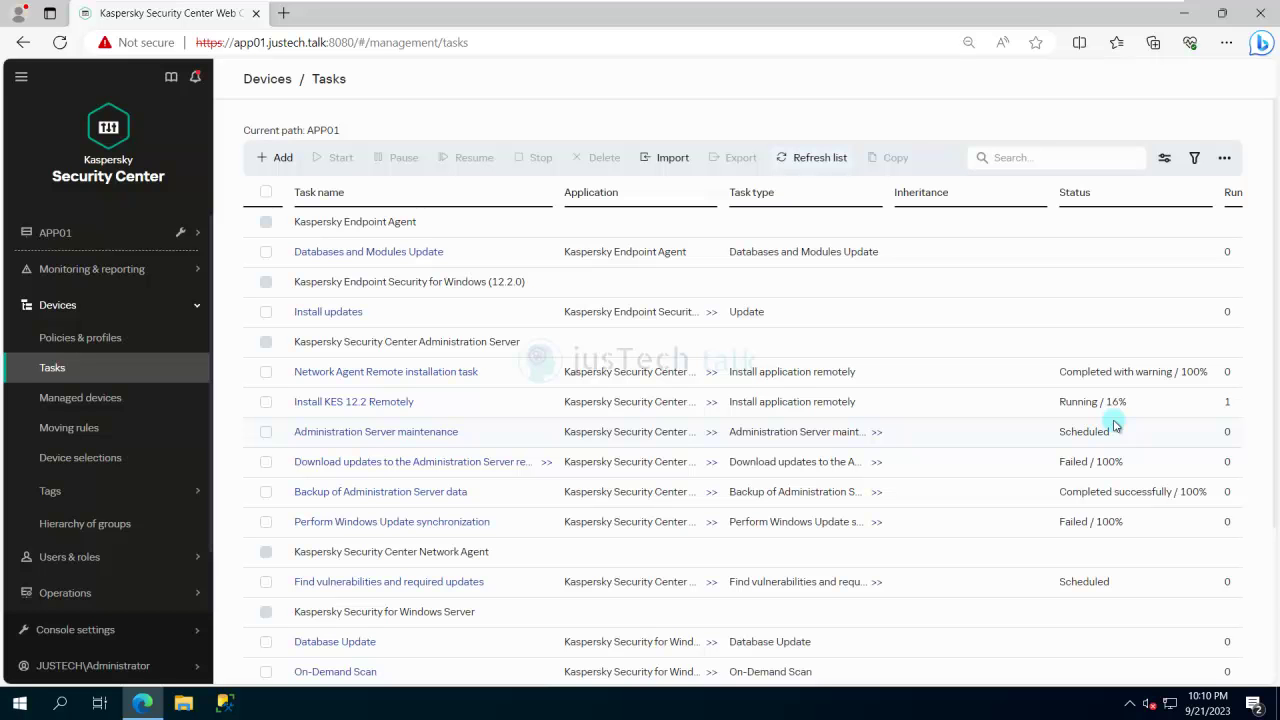
pyautogui.click(376, 406)
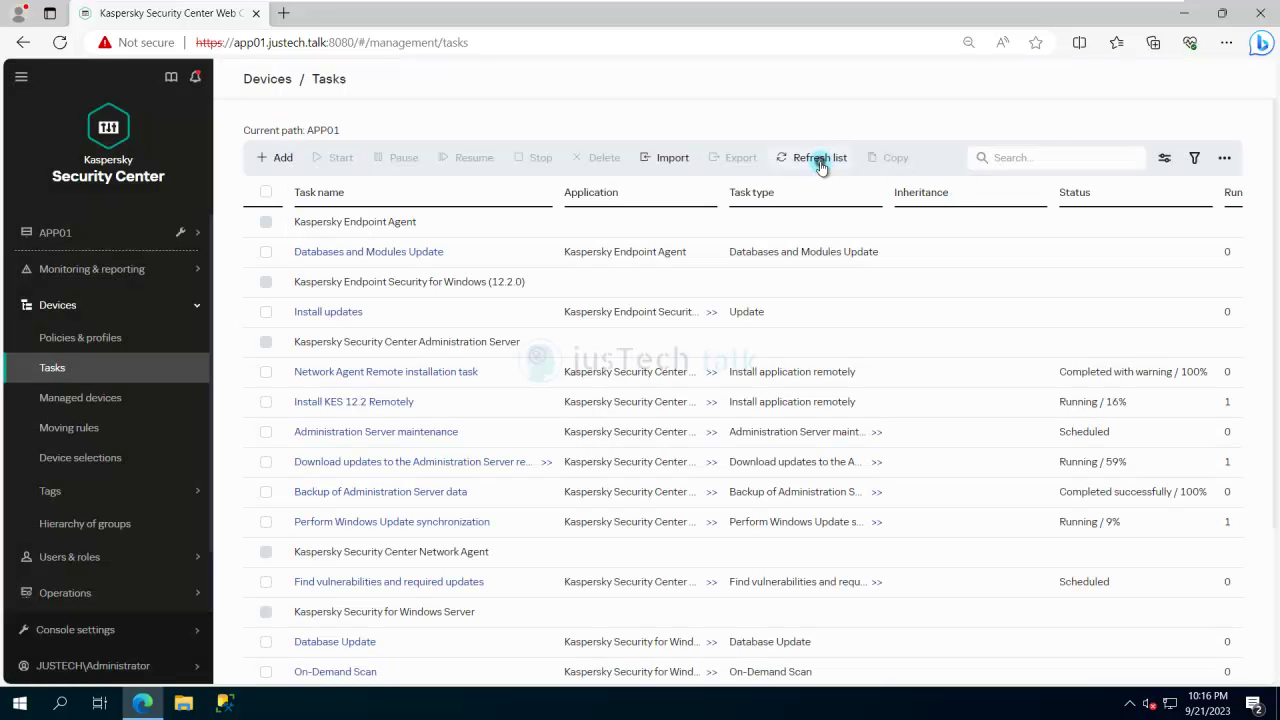
pyautogui.click(820, 162)
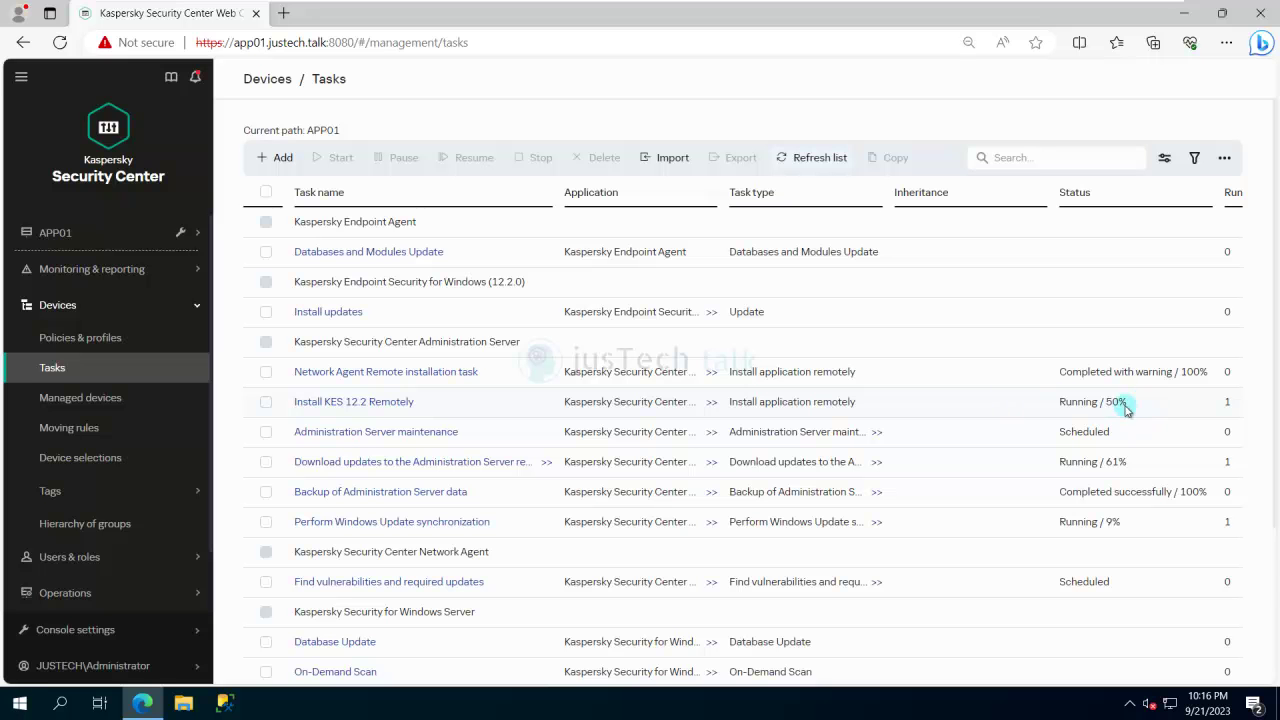
# Check CLIENT01's result in "Install KES 12.2 Remotely", close the task and refresh the task list
pyautogui.click(367, 401)
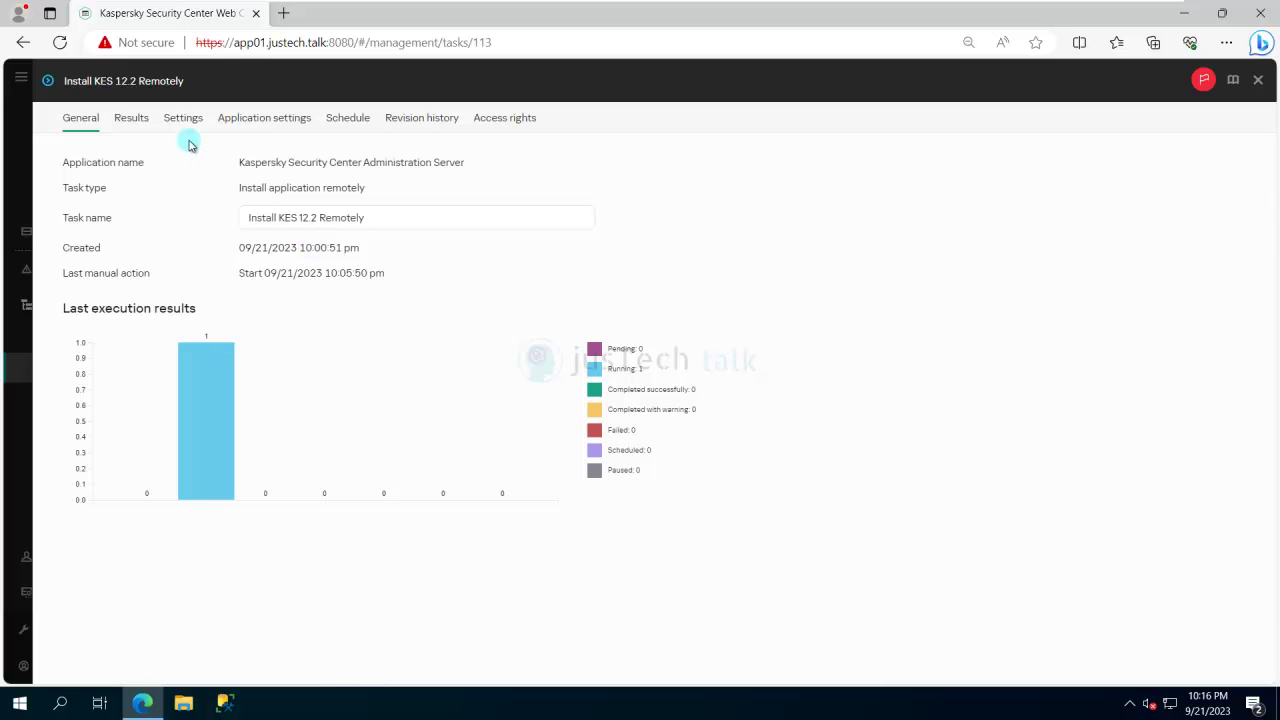
pyautogui.click(129, 119)
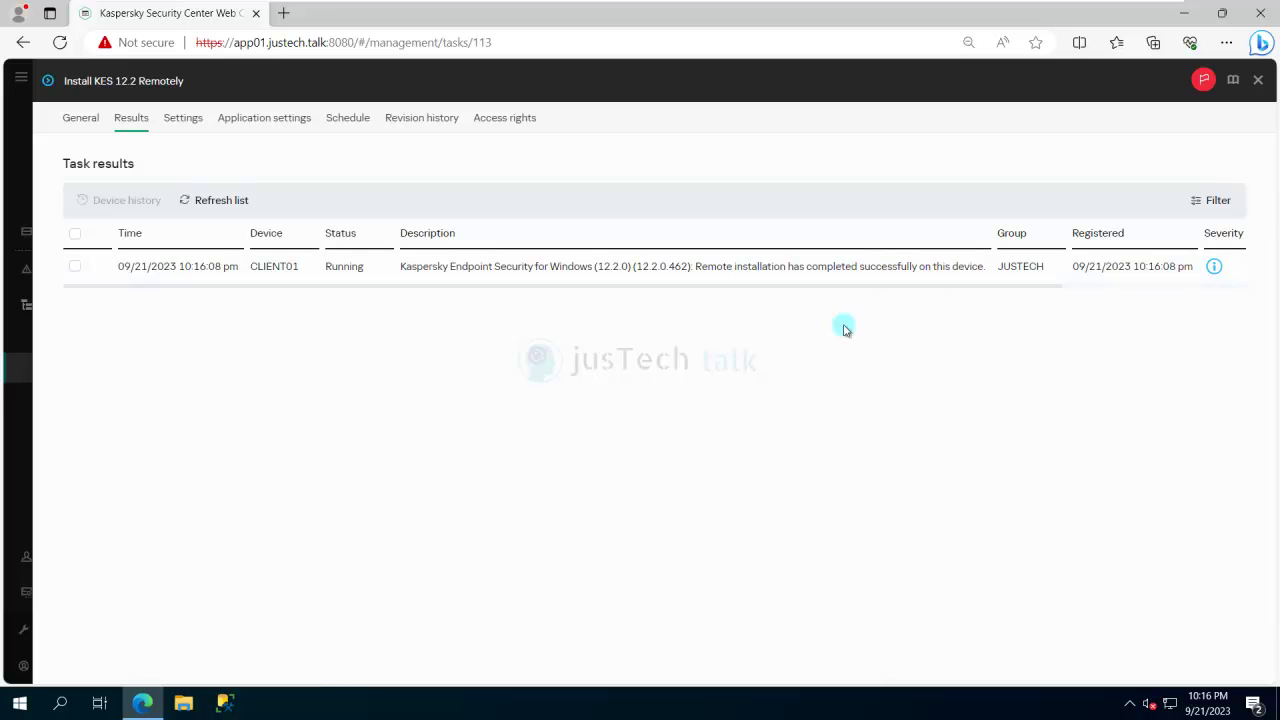
pyautogui.moveTo(707, 292); pyautogui.dragTo(589, 306)
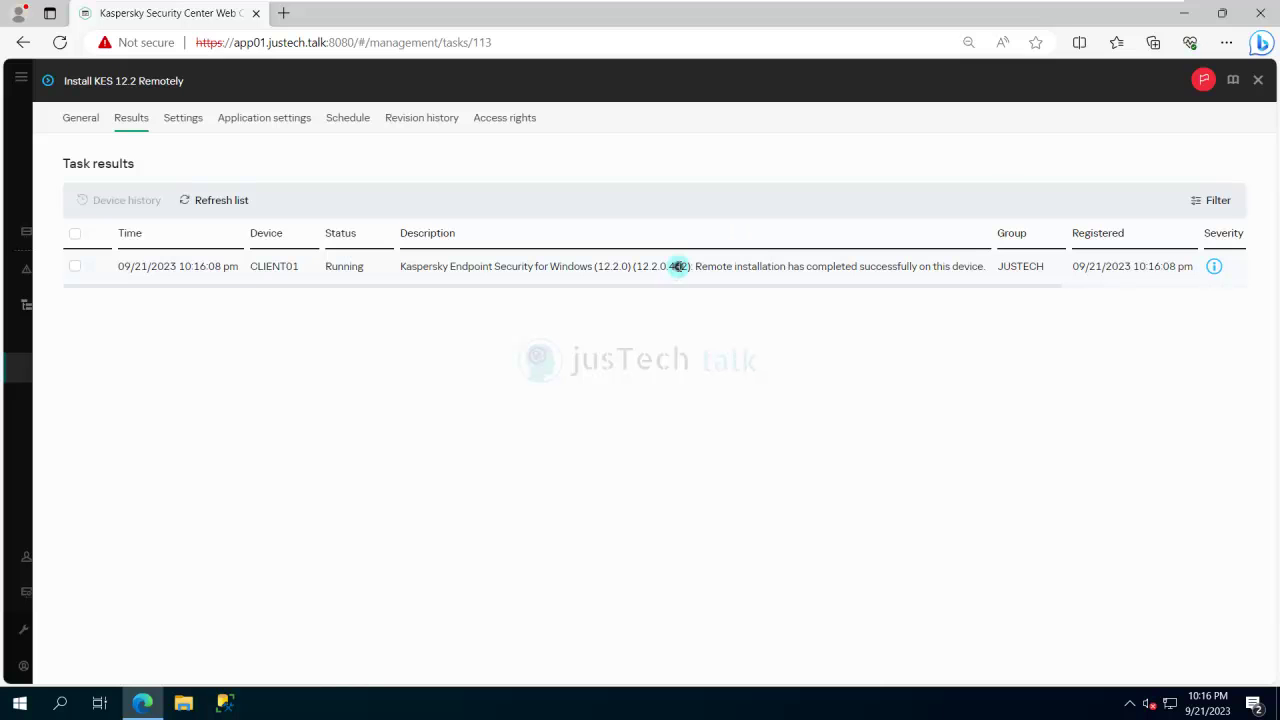
pyautogui.click(1258, 80)
pyautogui.click(818, 160)
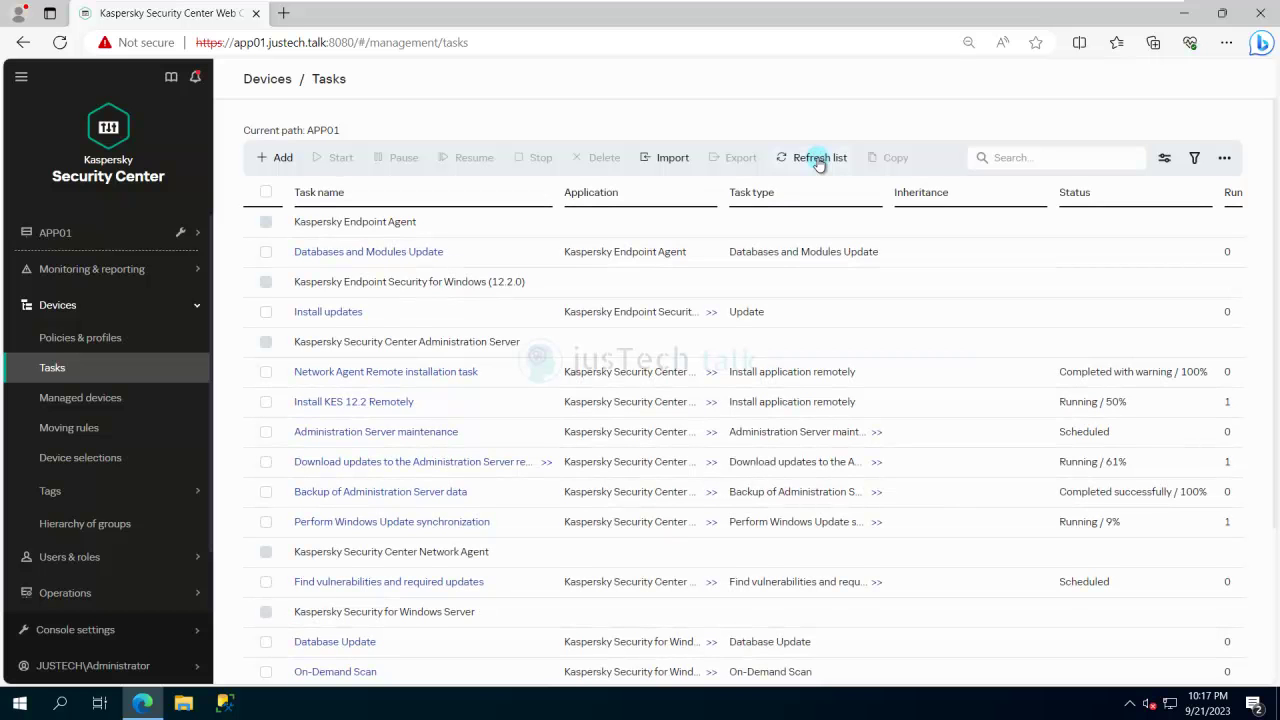
pyautogui.click(818, 160)
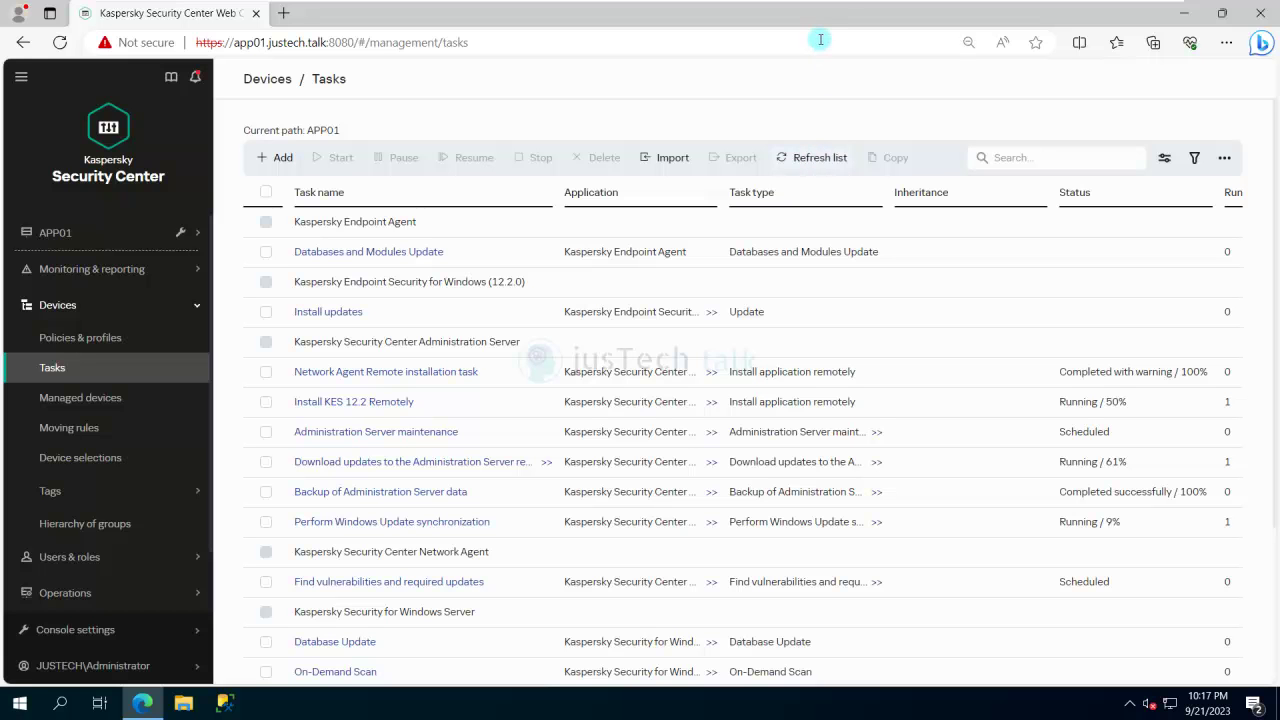
# Switch to the ws01 virtual machine, open Kaspersky Endpoint Security, check its License page and close it
pyautogui.moveTo(838, 8)
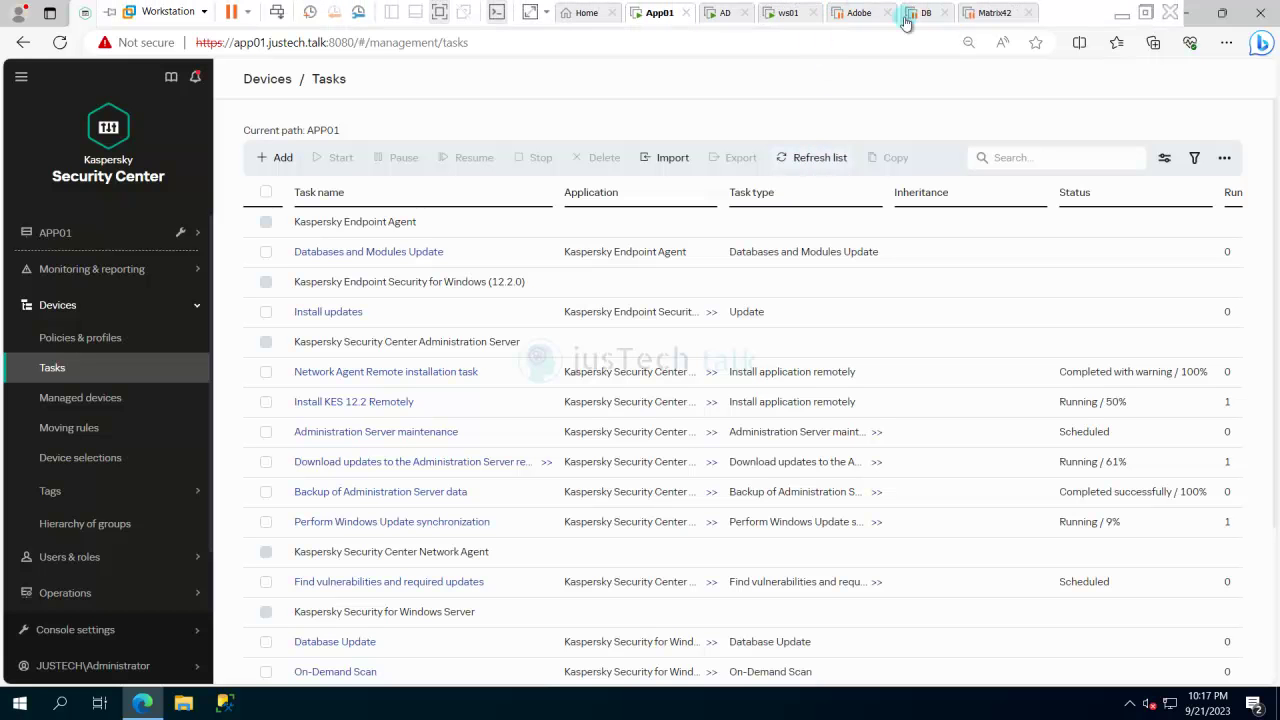
pyautogui.click(789, 12)
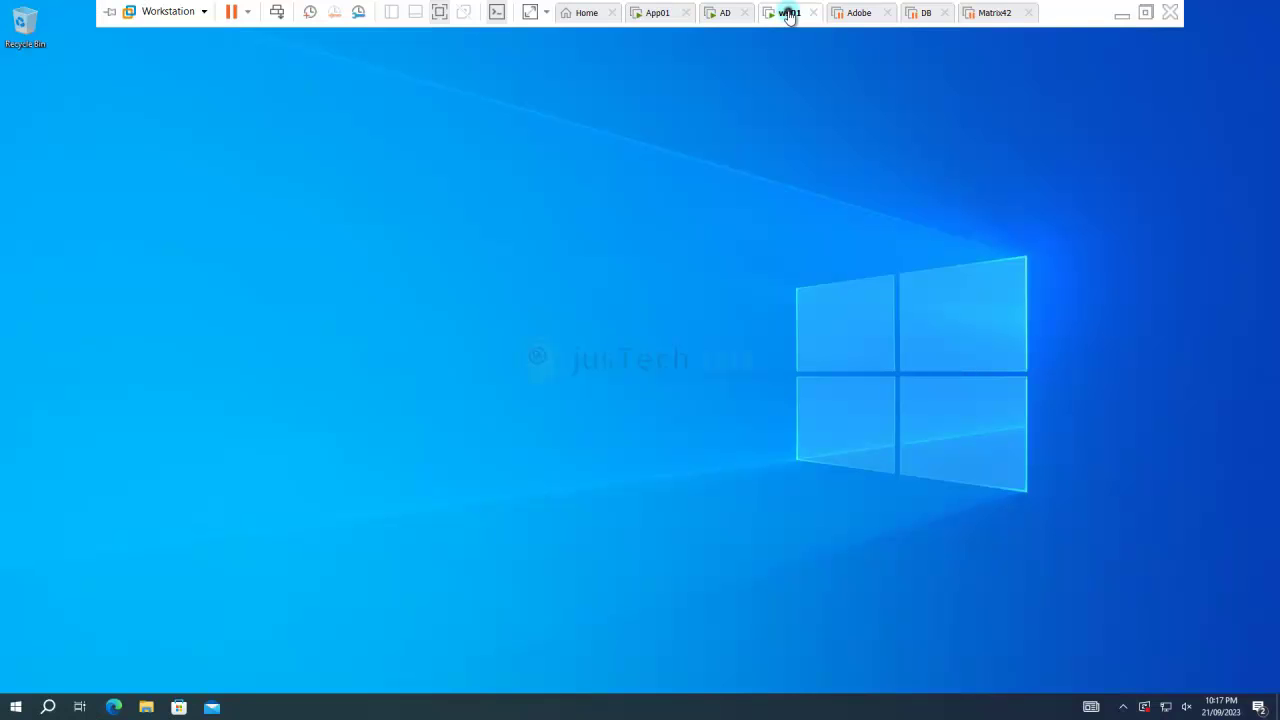
pyautogui.click(1124, 707)
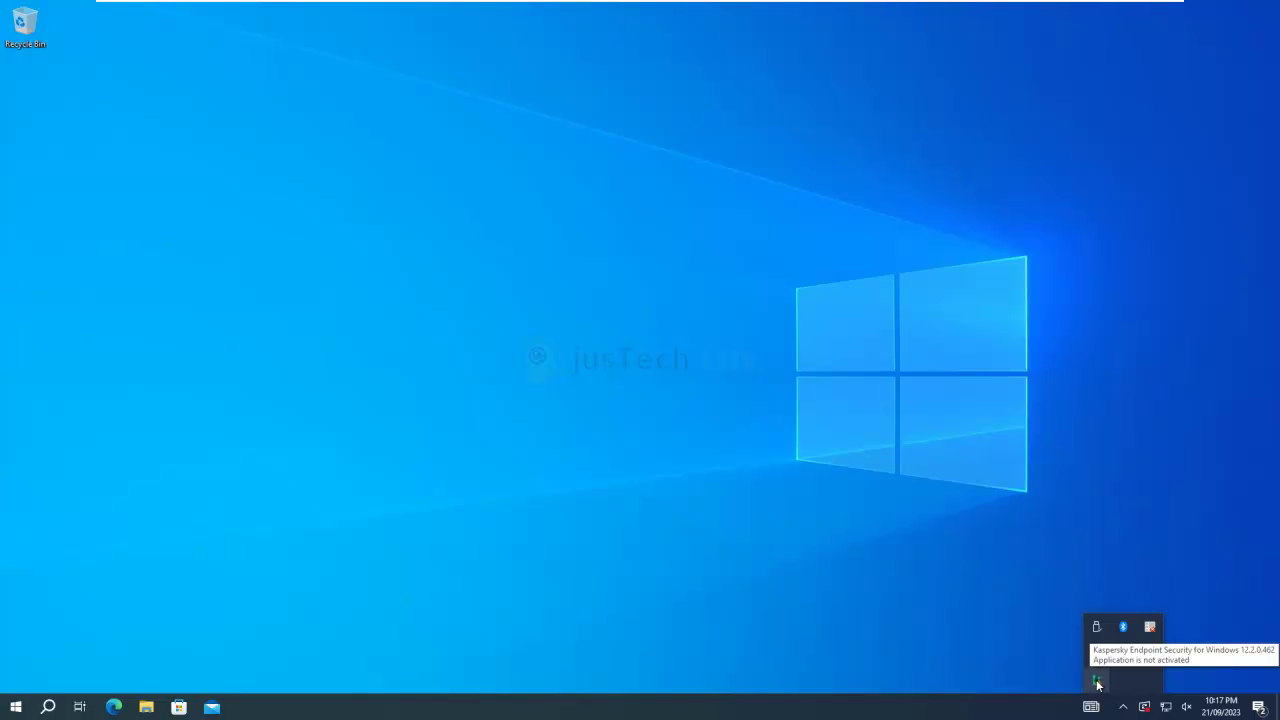
pyautogui.click(1097, 682)
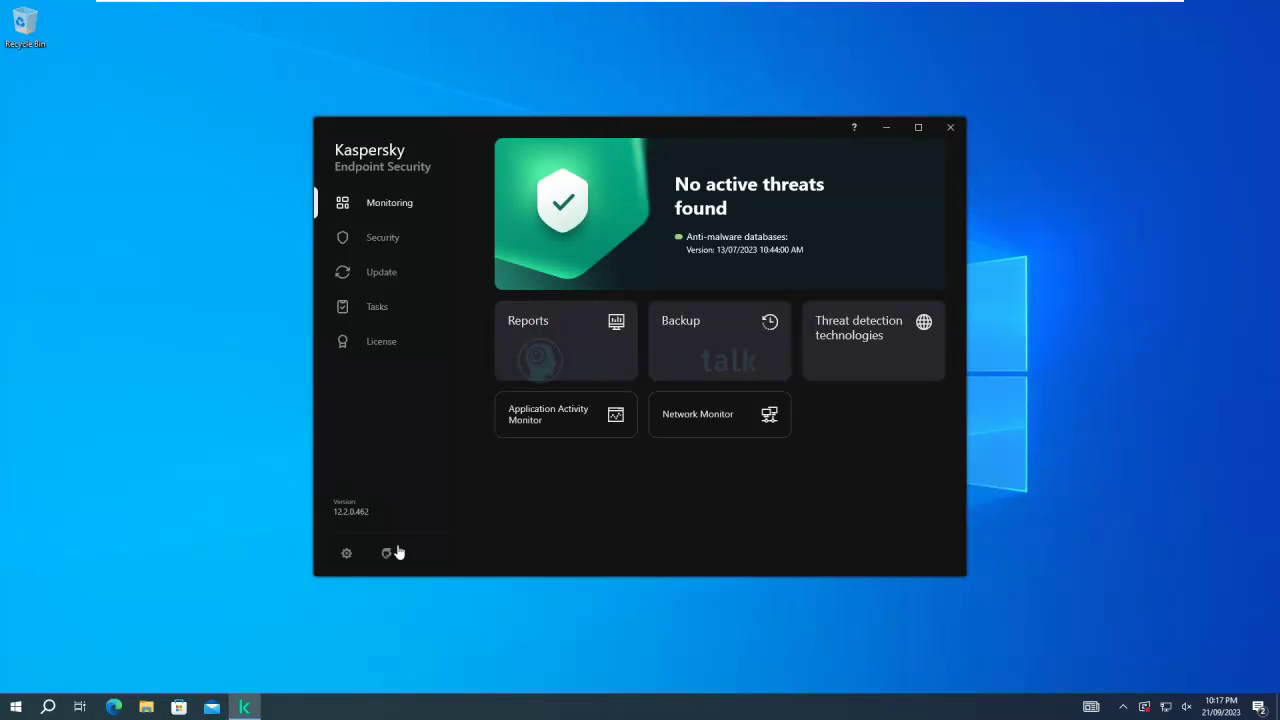
pyautogui.click(378, 350)
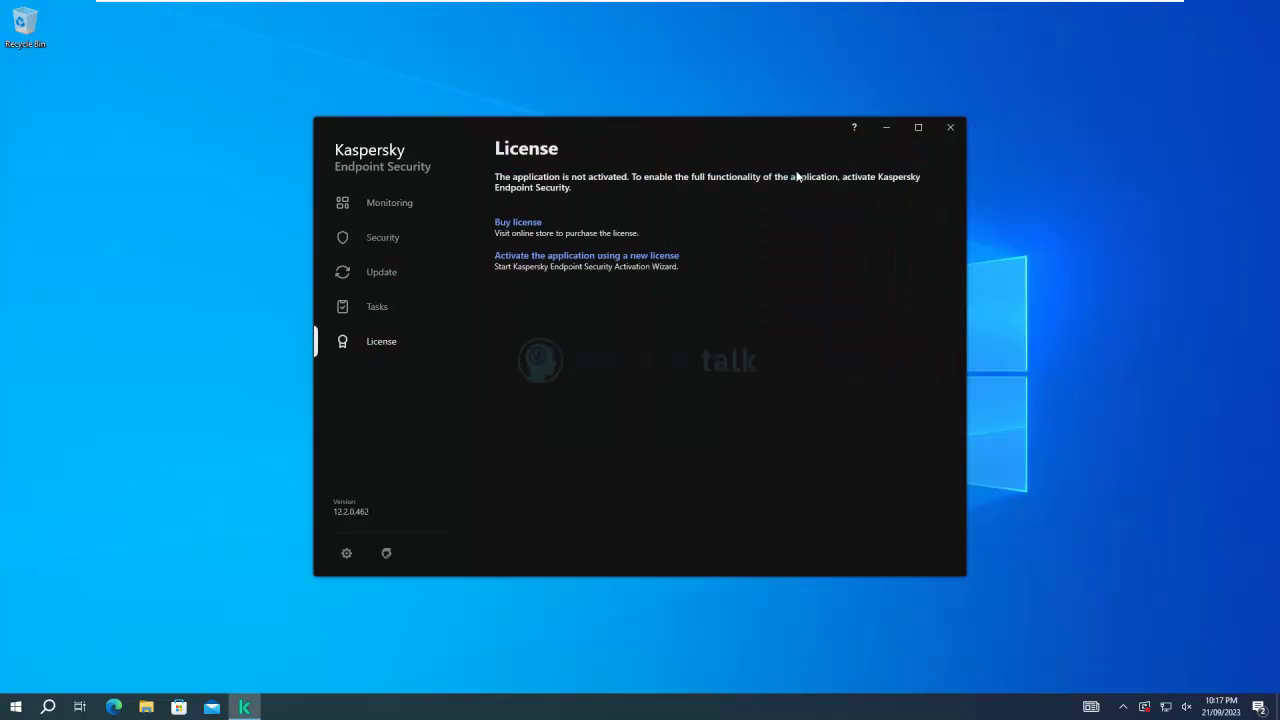
pyautogui.click(949, 128)
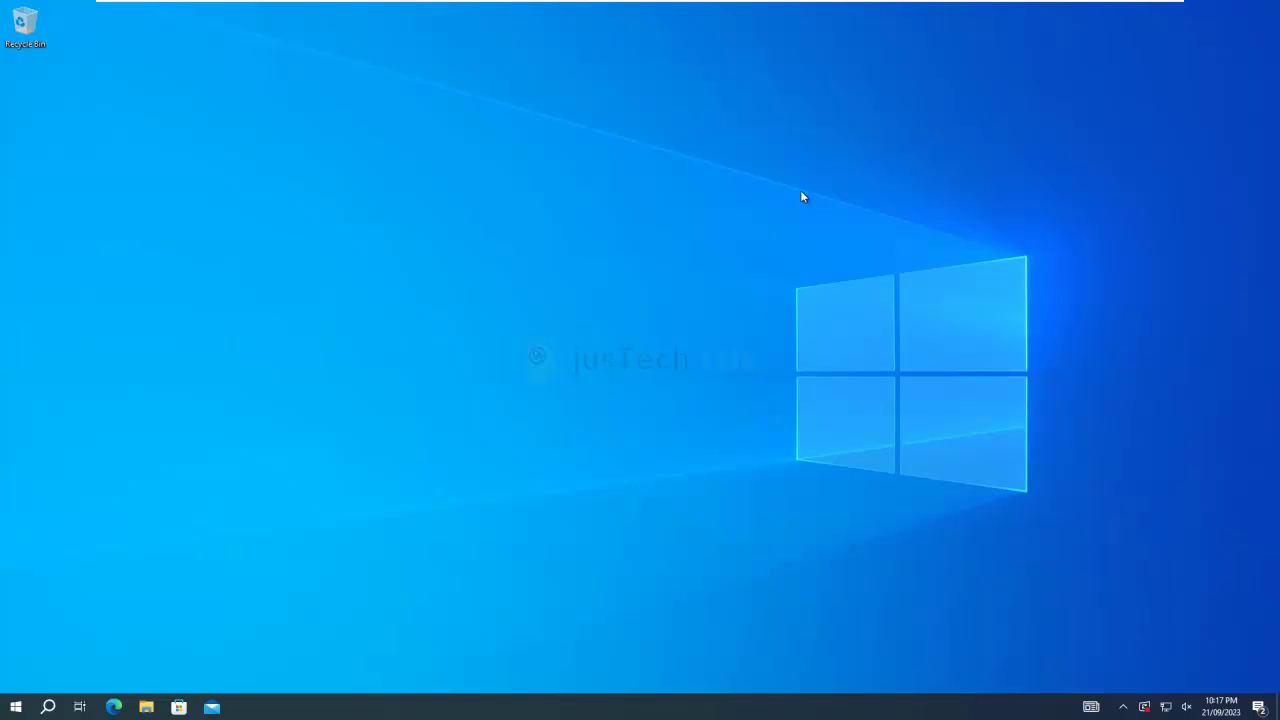
# Switch back to the App01 virtual machine and refresh the list of tasks
pyautogui.moveTo(858, 5)
pyautogui.click(653, 14)
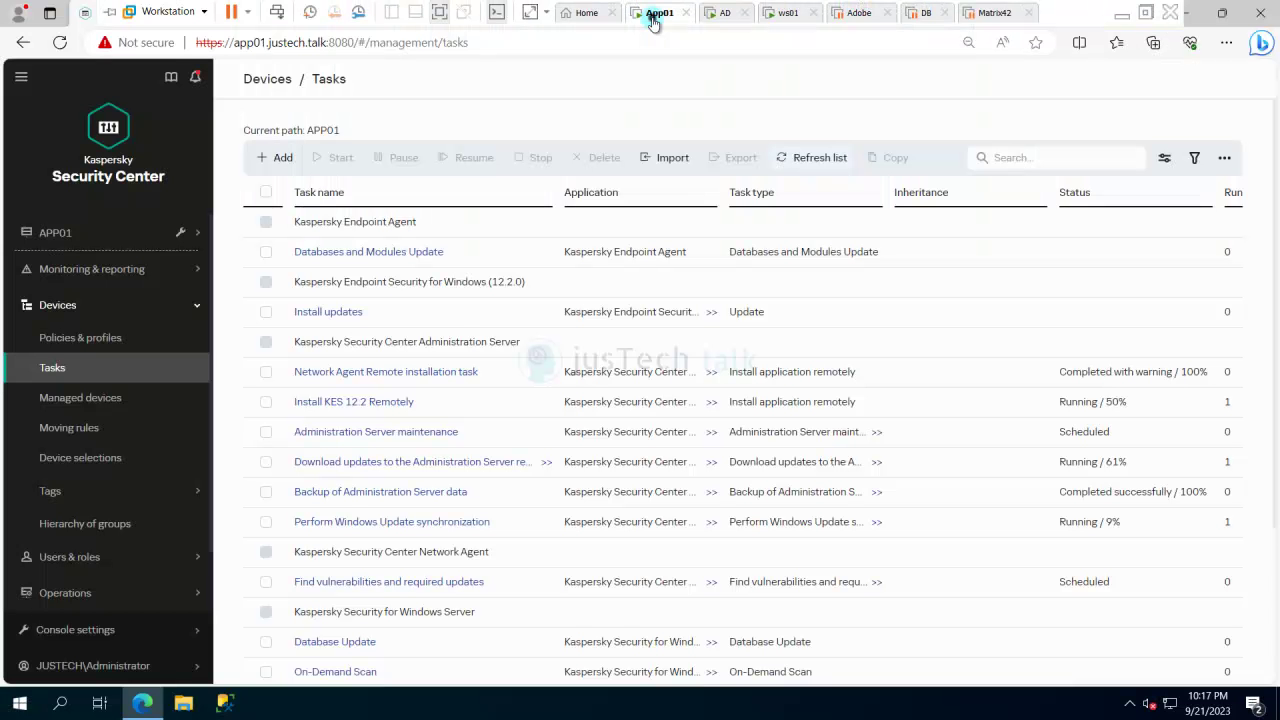
pyautogui.click(826, 161)
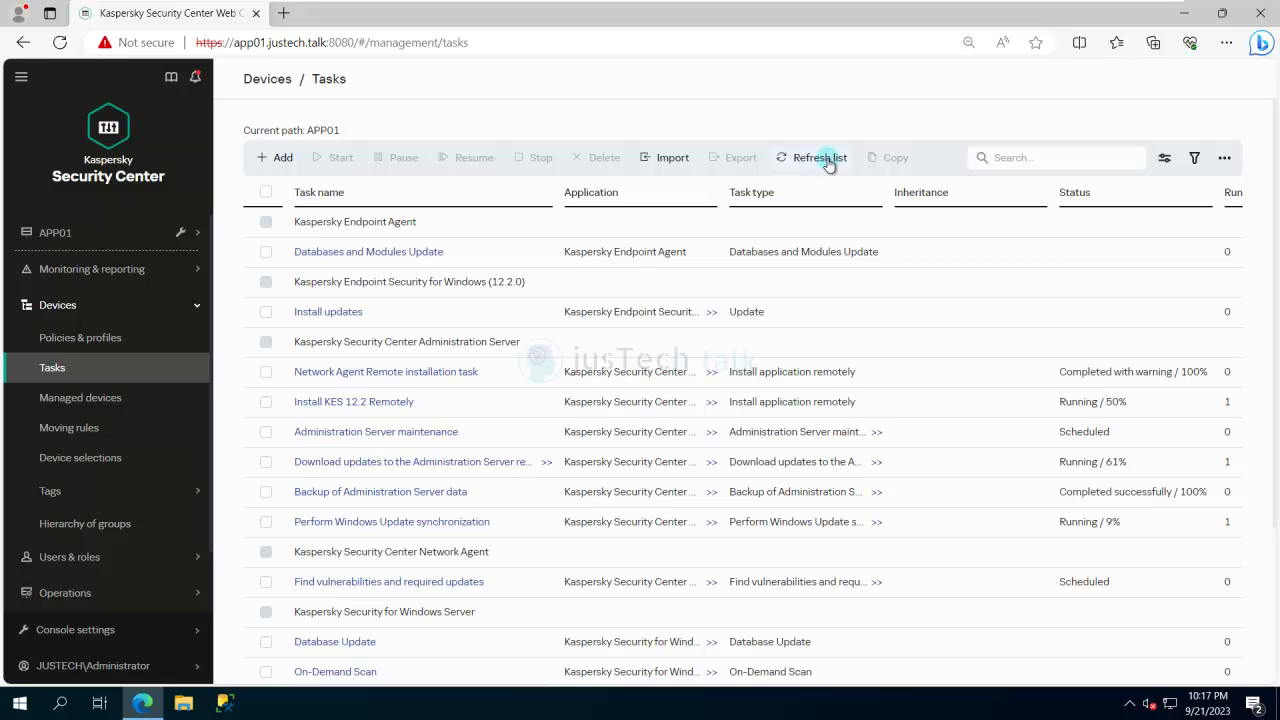